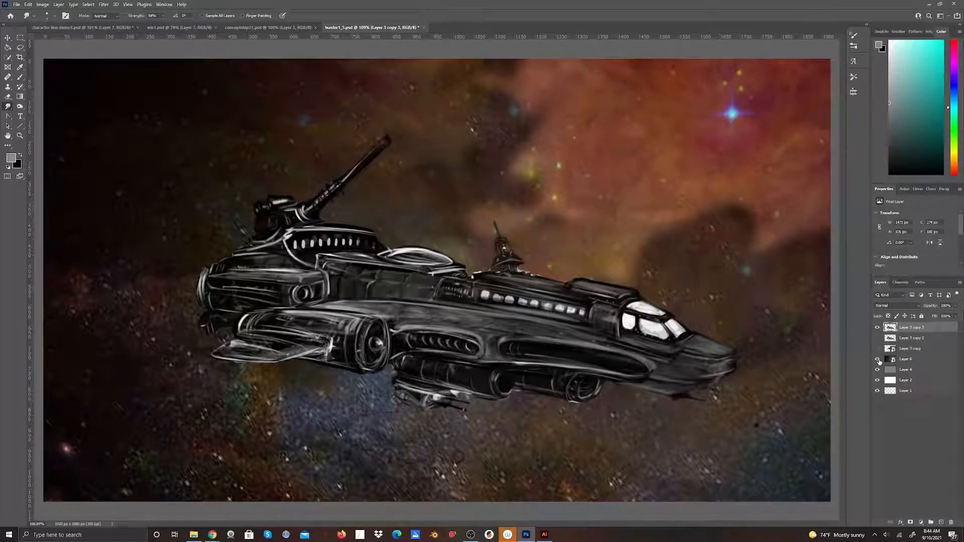
# Hide the nebula, grey background and right-facing ship layers, and show the left-facing ship sketch layer instead.
pyautogui.click(877, 359)
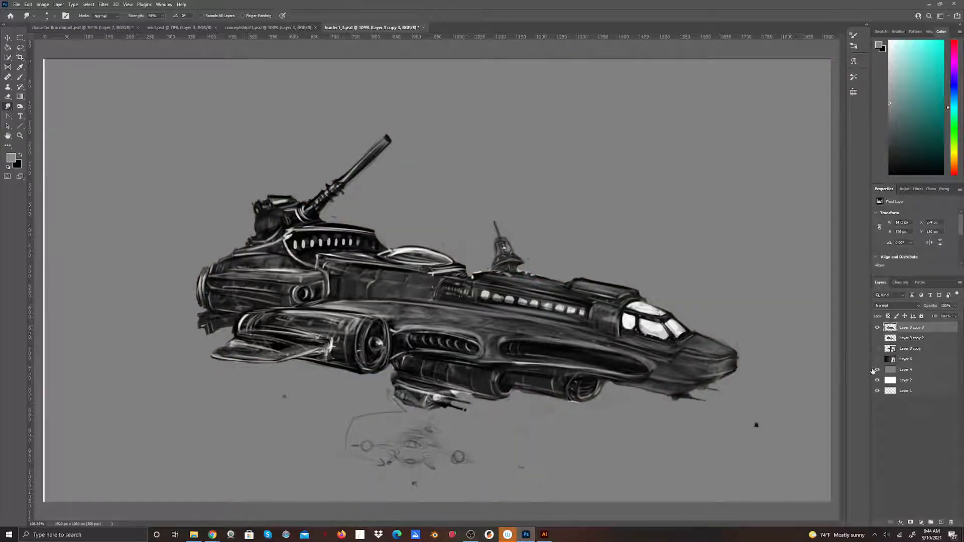
pyautogui.click(877, 370)
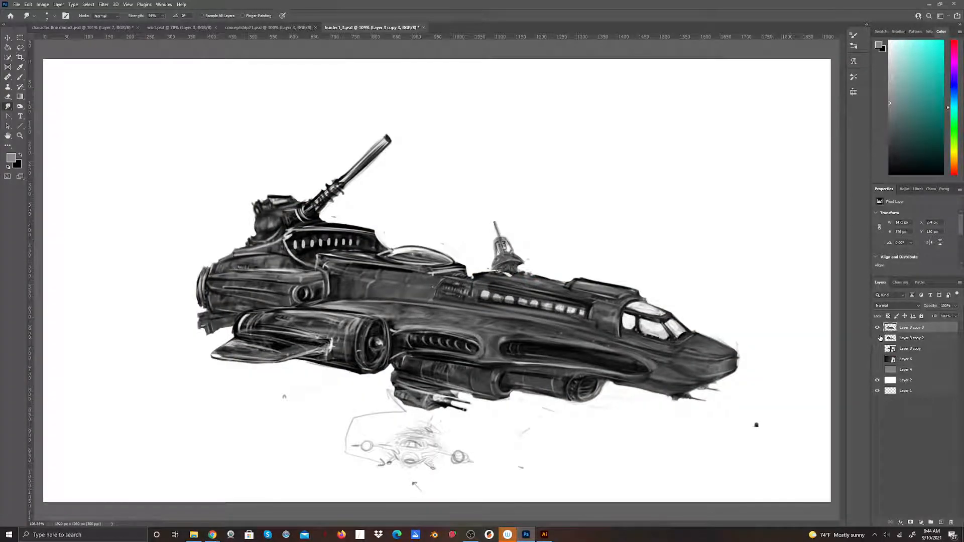
pyautogui.click(877, 327)
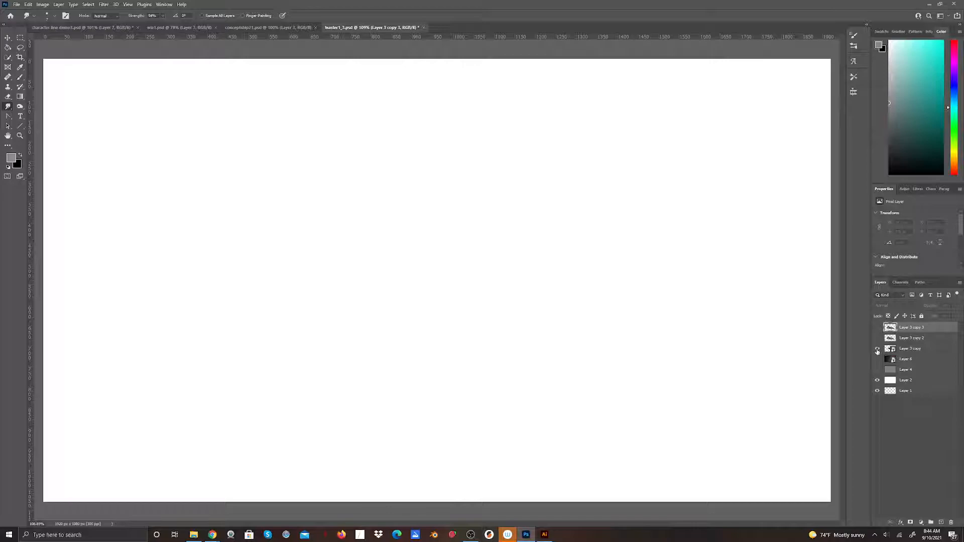
pyautogui.click(877, 349)
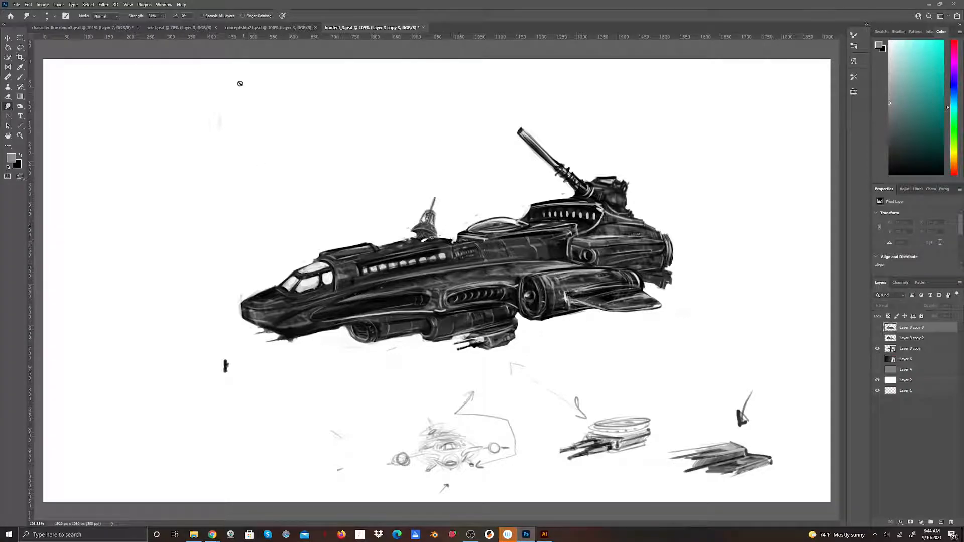
# Look at the concept ship sketches in conceptship21.psd and return to the hunter ship document.
pyautogui.click(268, 28)
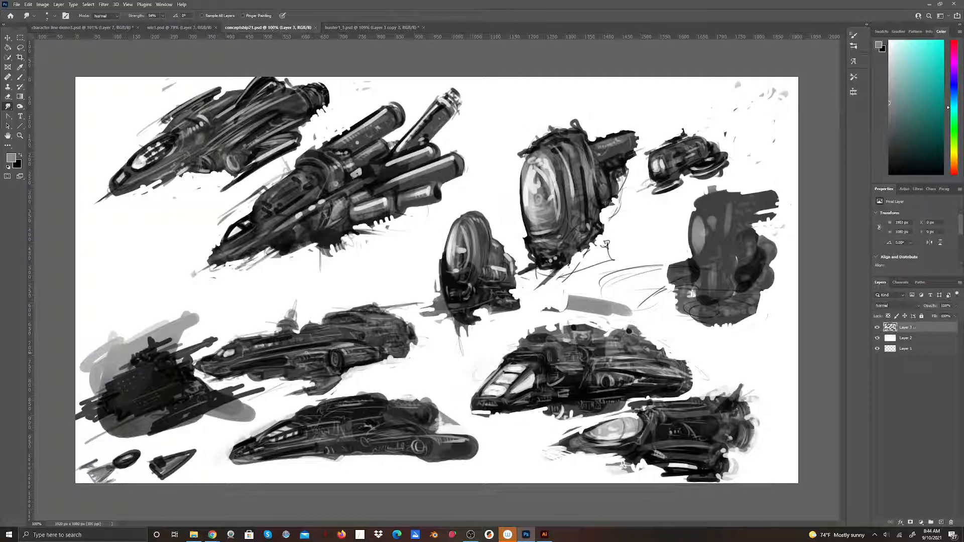
pyautogui.click(366, 28)
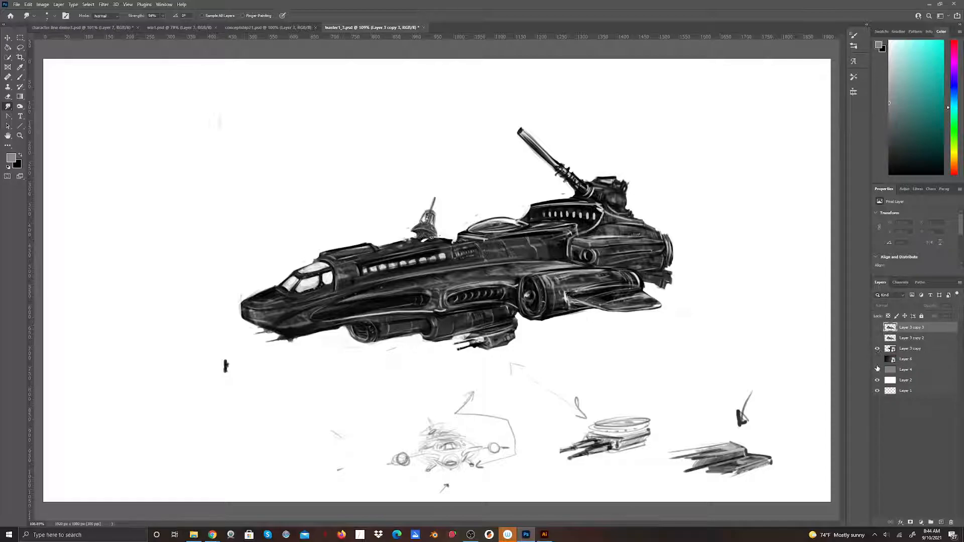
# Show the grey background, the second right-facing ship copy and the nebula layer, and hide the left-facing sketch.
pyautogui.click(877, 370)
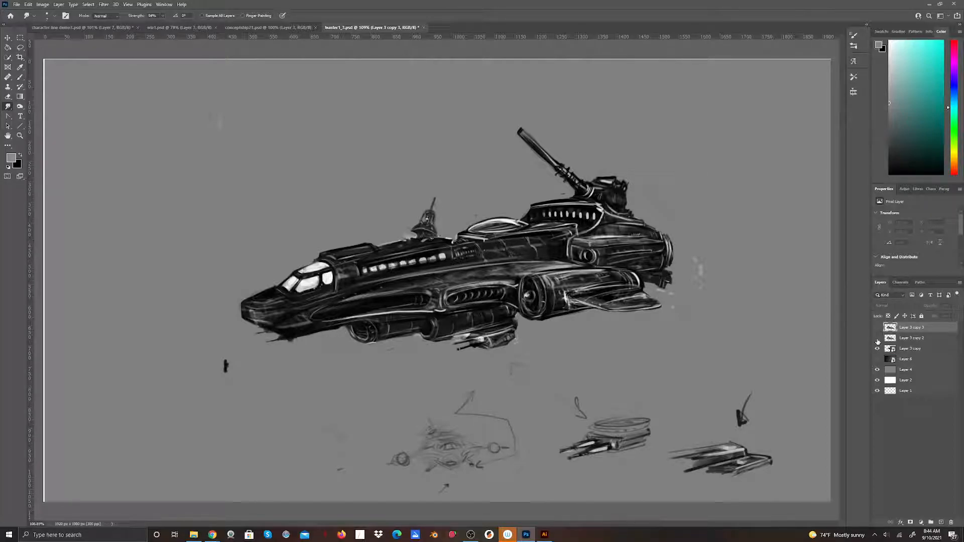
pyautogui.click(877, 339)
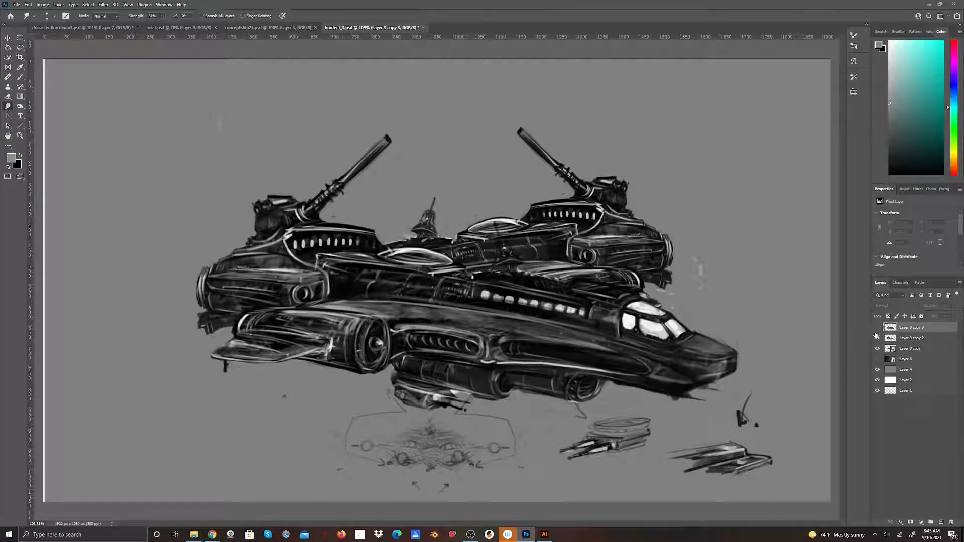
pyautogui.click(877, 349)
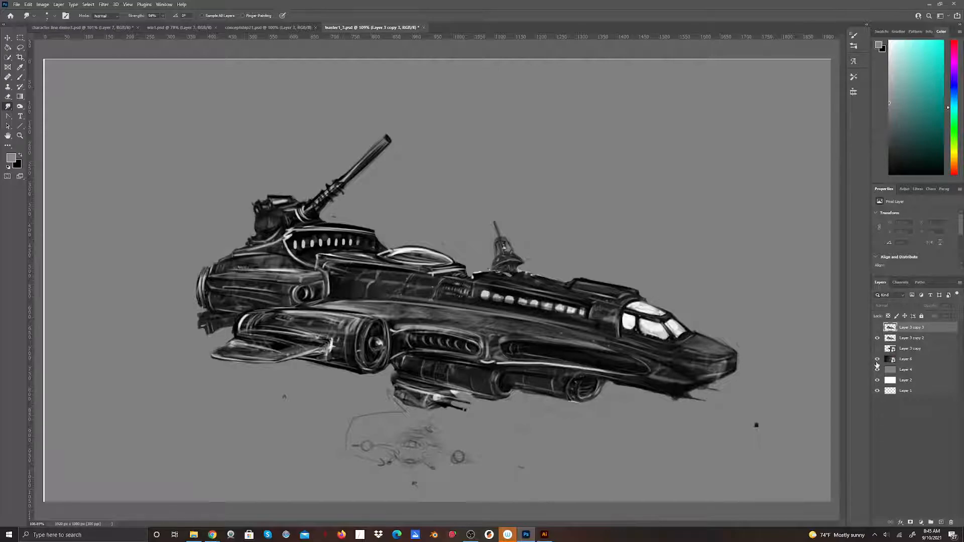
pyautogui.click(876, 359)
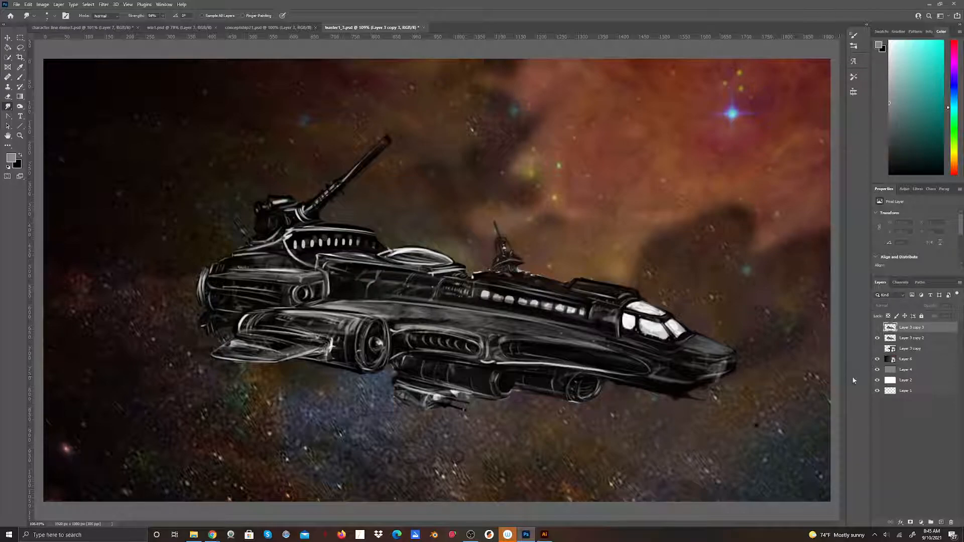
# Apply a Liquify filter to the nebula layer, bloating the area behind the ship with a much larger, denser brush.
pyautogui.click(910, 361)
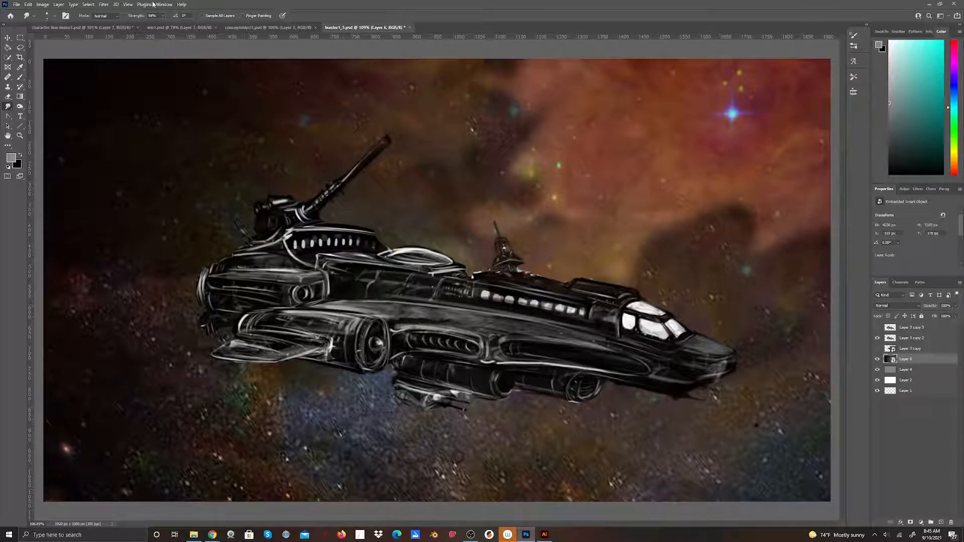
pyautogui.click(103, 5)
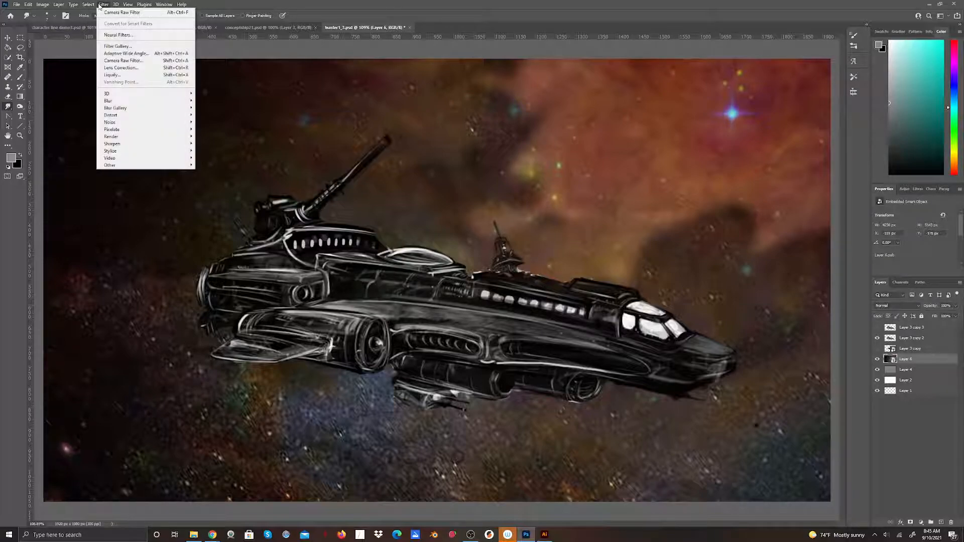
pyautogui.click(117, 75)
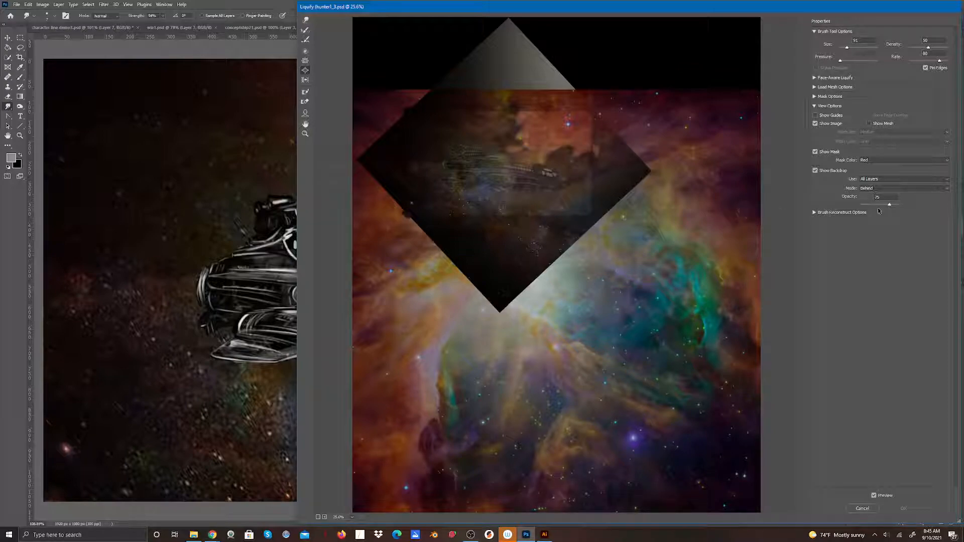
pyautogui.moveTo(846, 48); pyautogui.dragTo(857, 49)
pyautogui.moveTo(931, 49); pyautogui.dragTo(935, 49)
pyautogui.moveTo(474, 168)
pyautogui.mouseDown()
pyautogui.moveTo(462, 165)
pyautogui.moveTo(494, 133)
pyautogui.moveTo(552, 145)
pyautogui.moveTo(580, 172)
pyautogui.moveTo(469, 190)
pyautogui.moveTo(477, 195)
pyautogui.moveTo(458, 185)
pyautogui.moveTo(445, 140)
pyautogui.moveTo(490, 193)
pyautogui.moveTo(555, 199)
pyautogui.moveTo(570, 174)
pyautogui.moveTo(558, 138)
pyautogui.mouseUp()
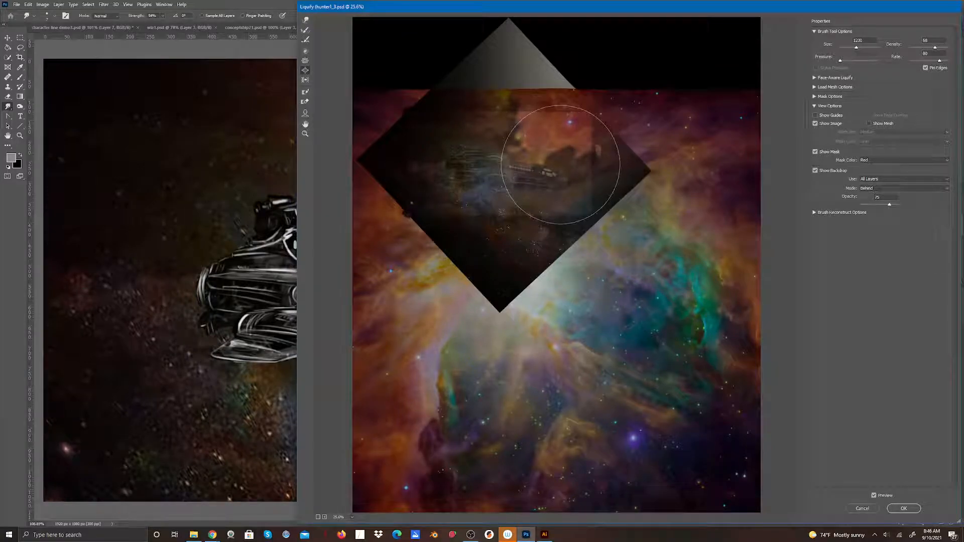
pyautogui.click(902, 508)
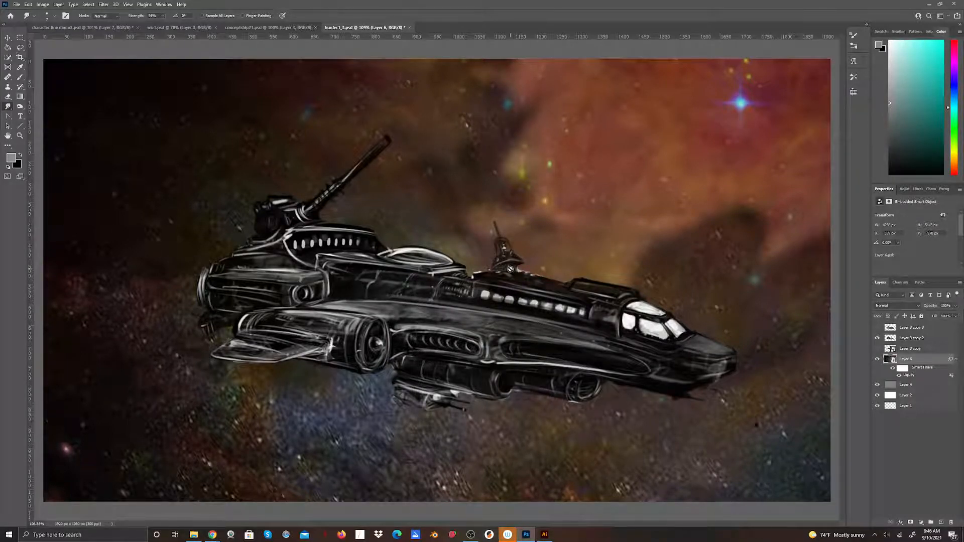
# Apply a Gaussian Blur to the nebula layer with a radius of about 3.8 pixels.
pyautogui.scroll(-3, 313, 306)
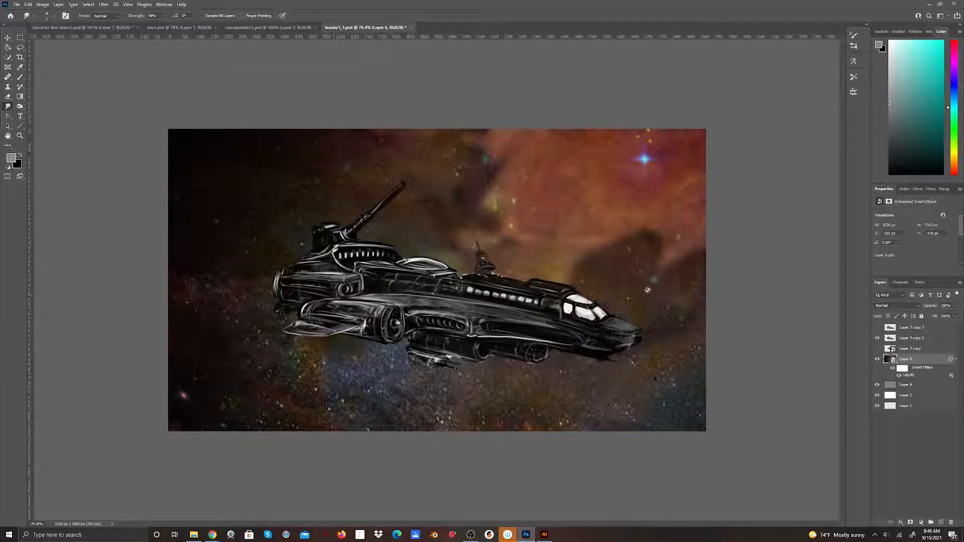
pyautogui.click(103, 4)
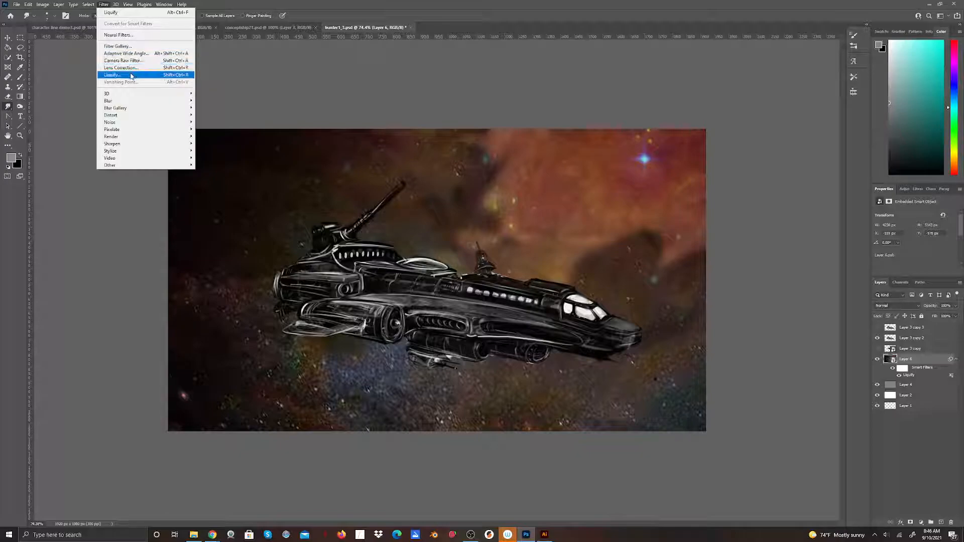
pyautogui.moveTo(122, 103)
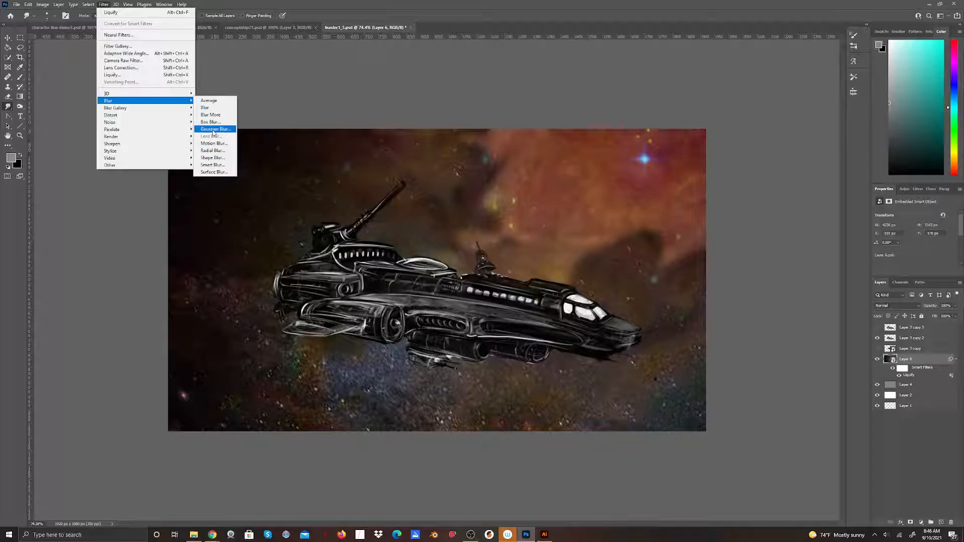
pyautogui.click(213, 130)
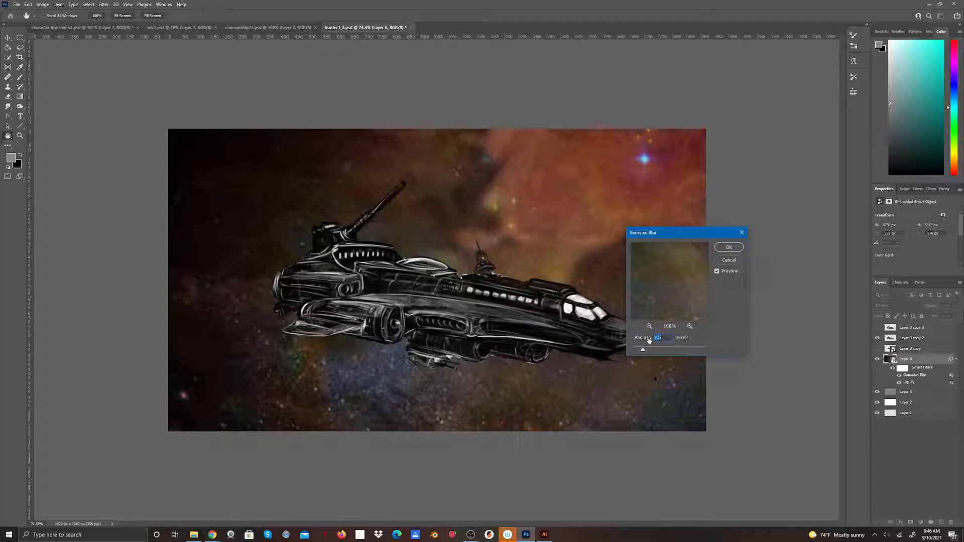
pyautogui.moveTo(657, 353); pyautogui.dragTo(652, 352)
pyautogui.moveTo(651, 351); pyautogui.dragTo(647, 351)
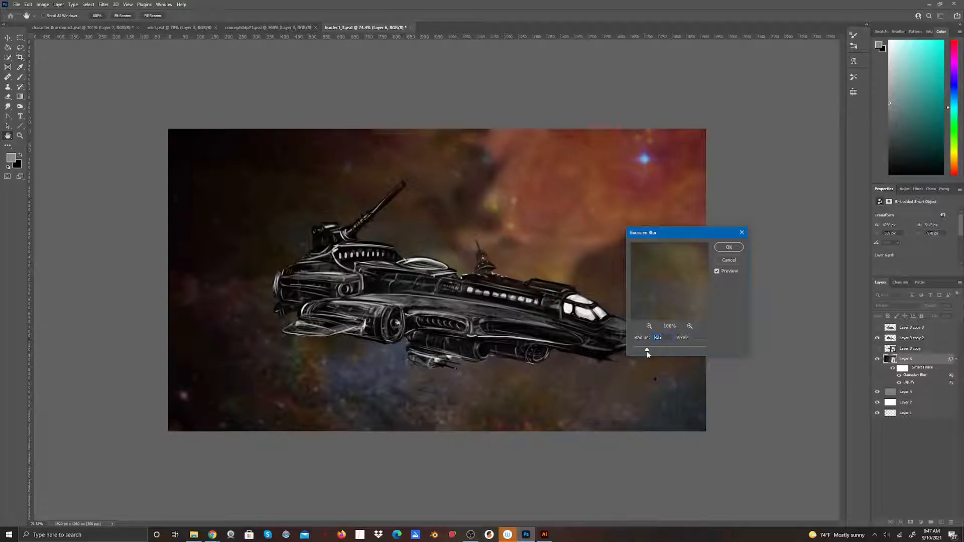
pyautogui.click(723, 247)
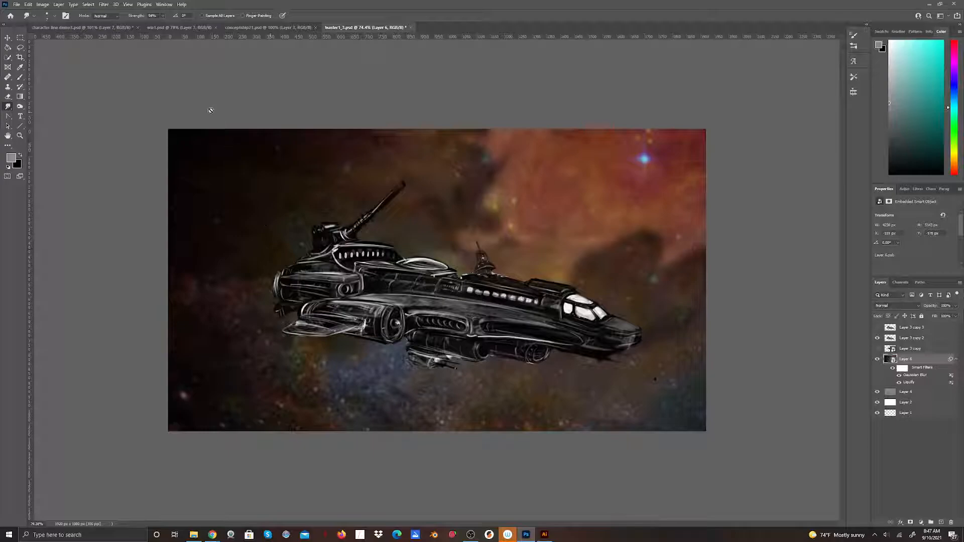
pyautogui.click(104, 5)
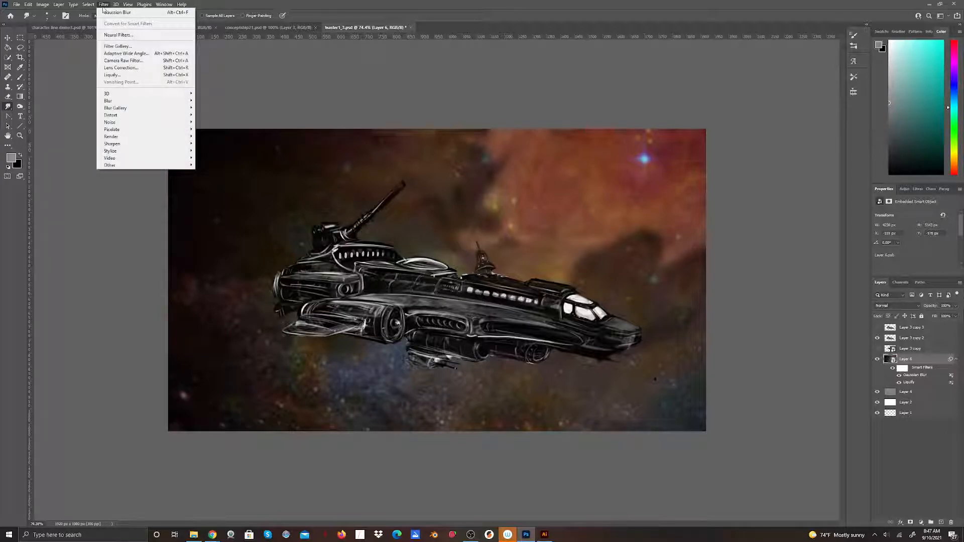
pyautogui.click(124, 61)
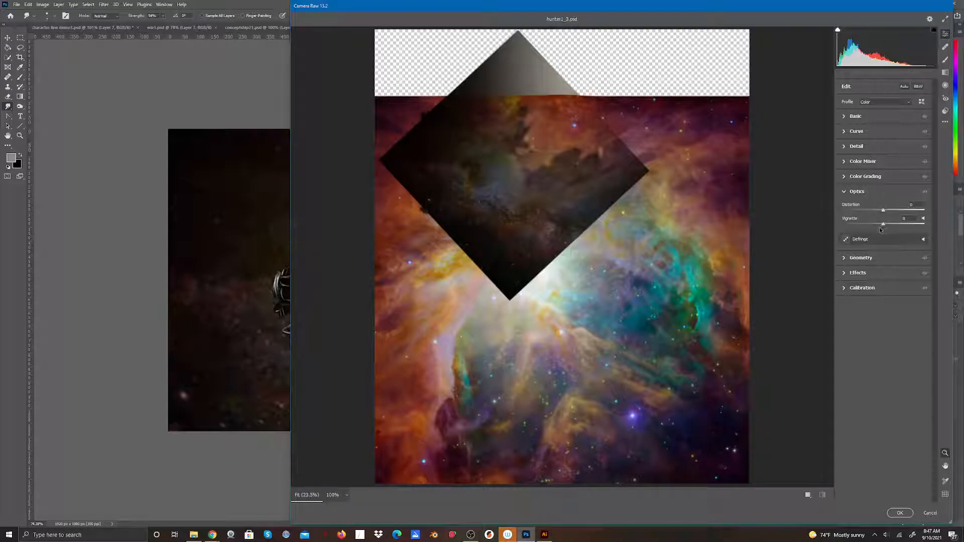
pyautogui.moveTo(883, 224); pyautogui.dragTo(925, 222)
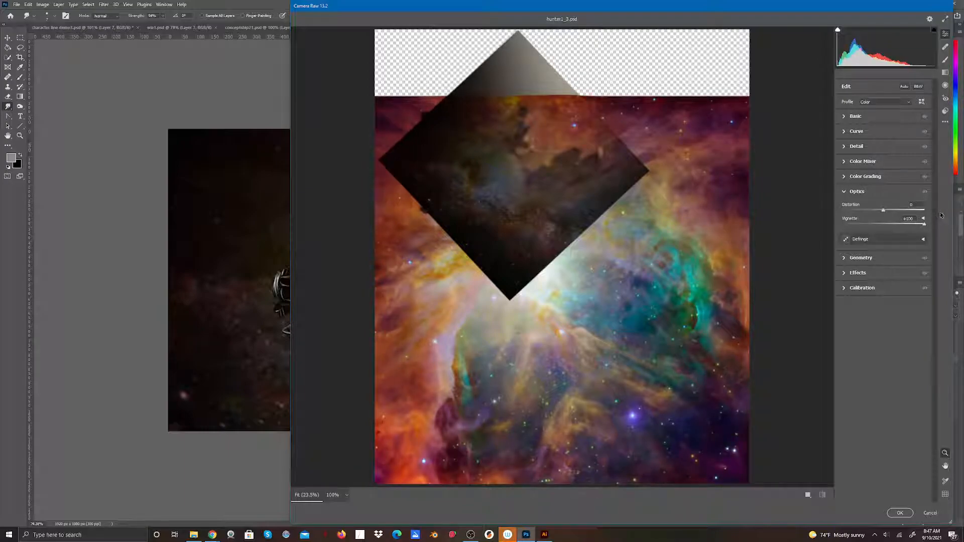
pyautogui.moveTo(924, 223); pyautogui.dragTo(910, 216)
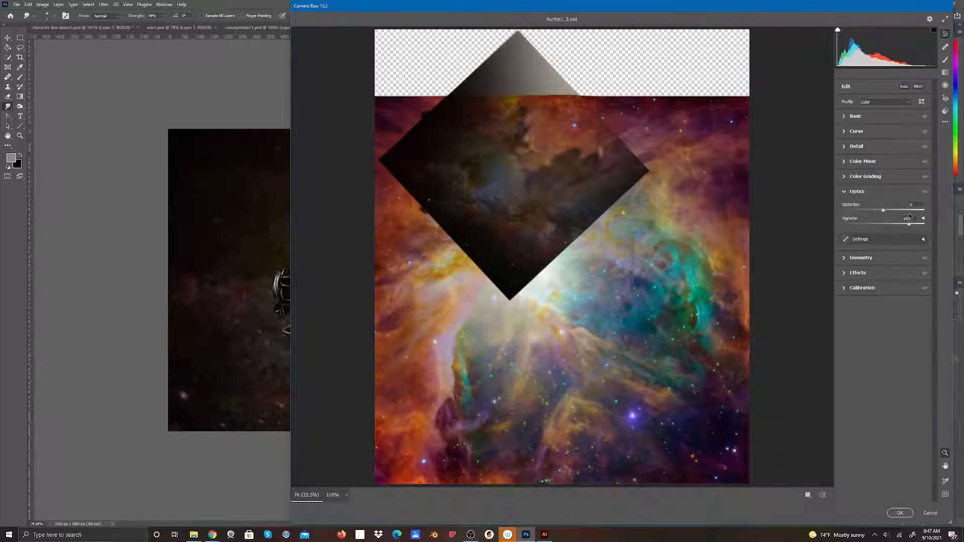
pyautogui.click(930, 512)
# Crop the image to a rectangular selection covering the whole visible canvas, and clear the selection.
pyautogui.click(20, 38)
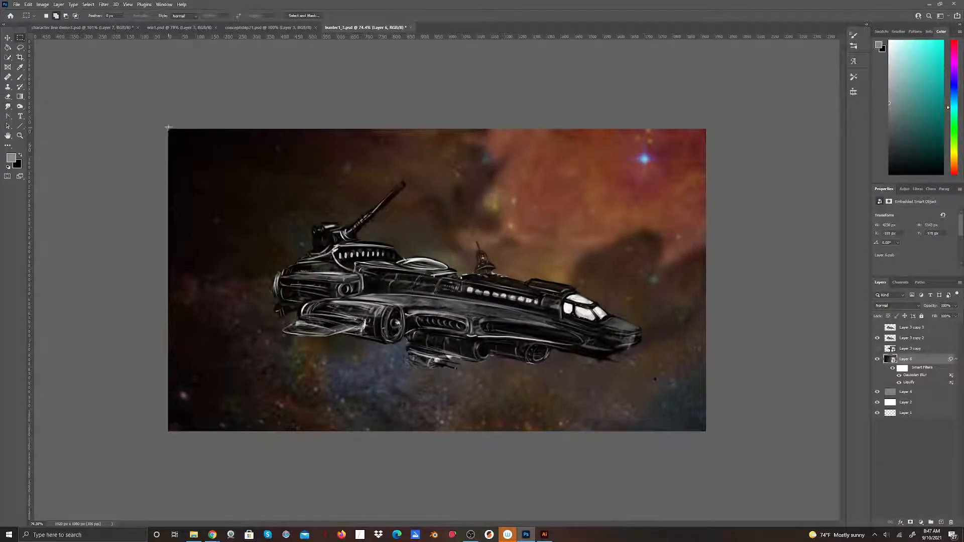
pyautogui.moveTo(169, 130); pyautogui.dragTo(707, 431)
pyautogui.moveTo(708, 432); pyautogui.dragTo(706, 431)
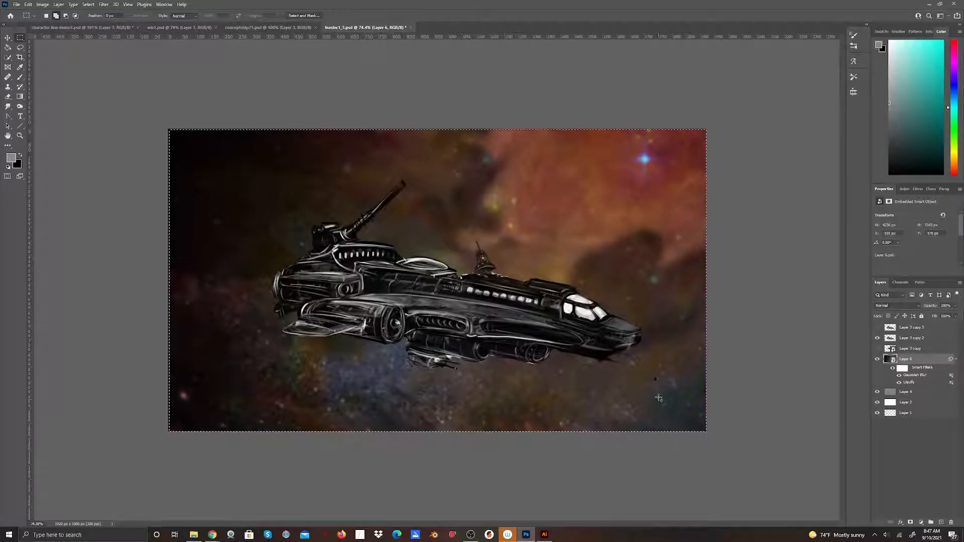
pyautogui.click(43, 4)
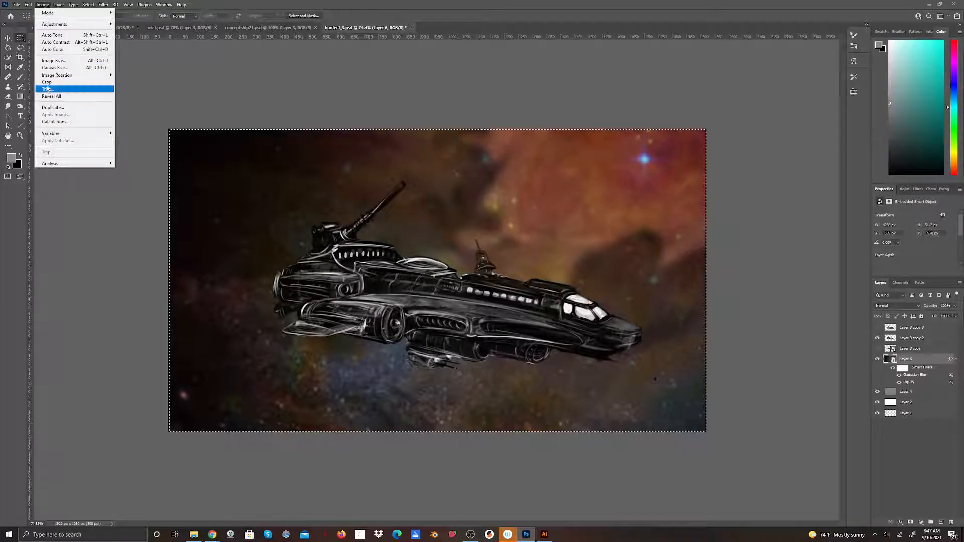
pyautogui.click(47, 82)
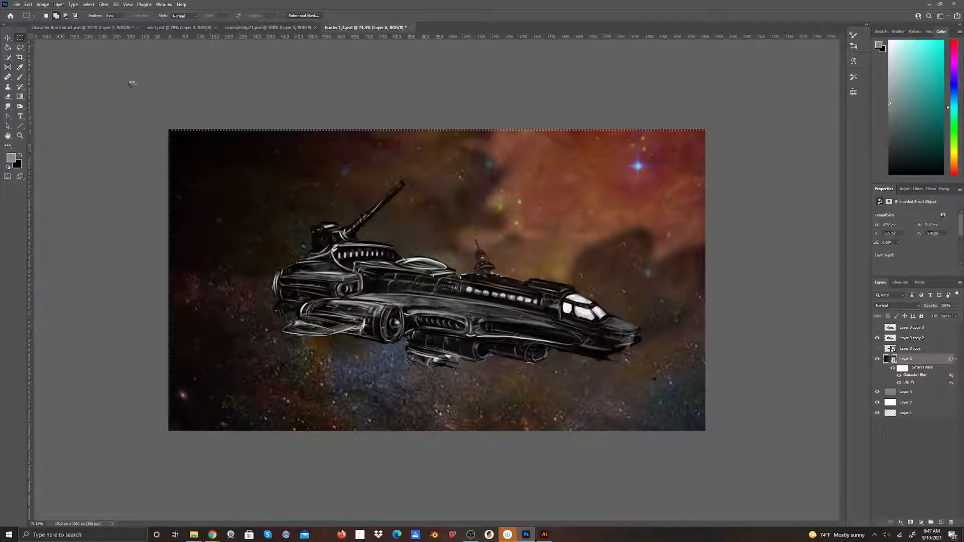
pyautogui.click(88, 4)
pyautogui.click(91, 20)
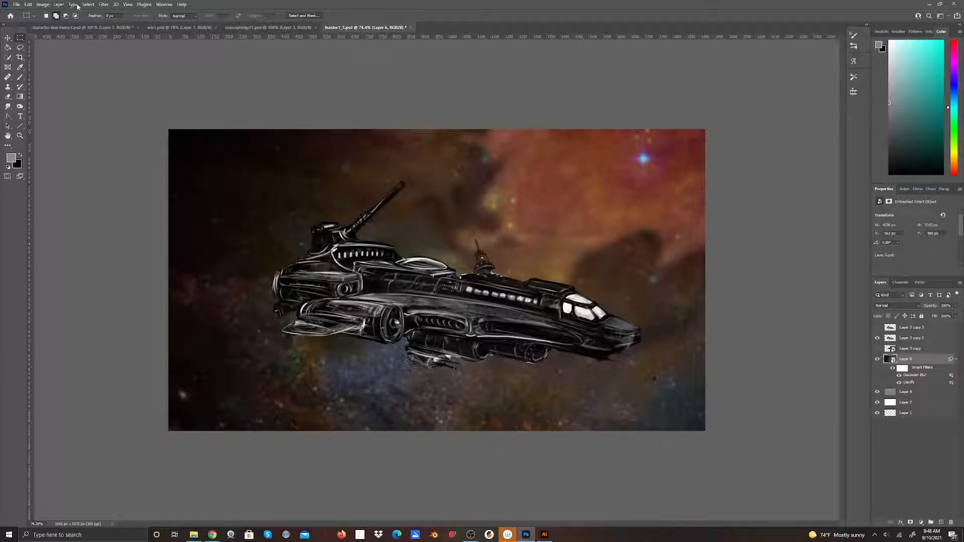
pyautogui.click(104, 4)
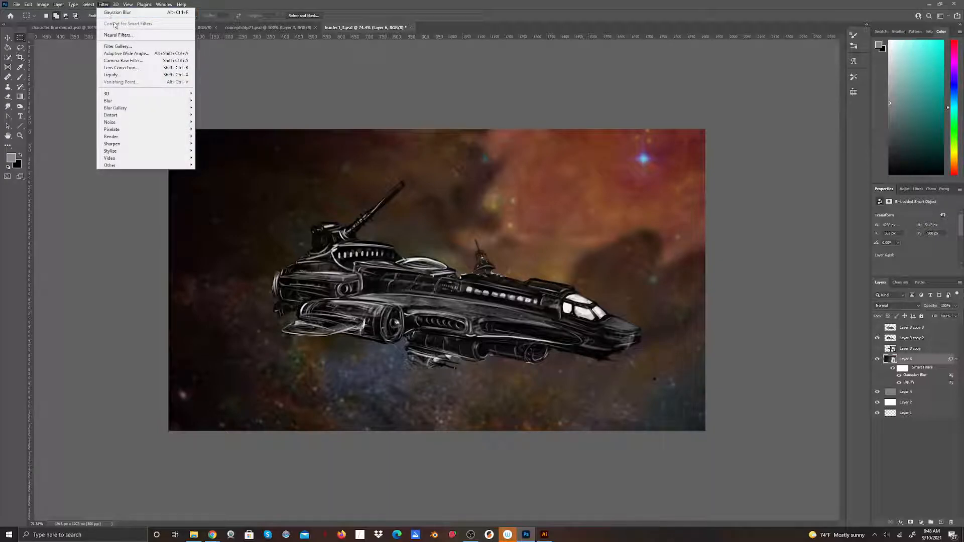
pyautogui.click(144, 56)
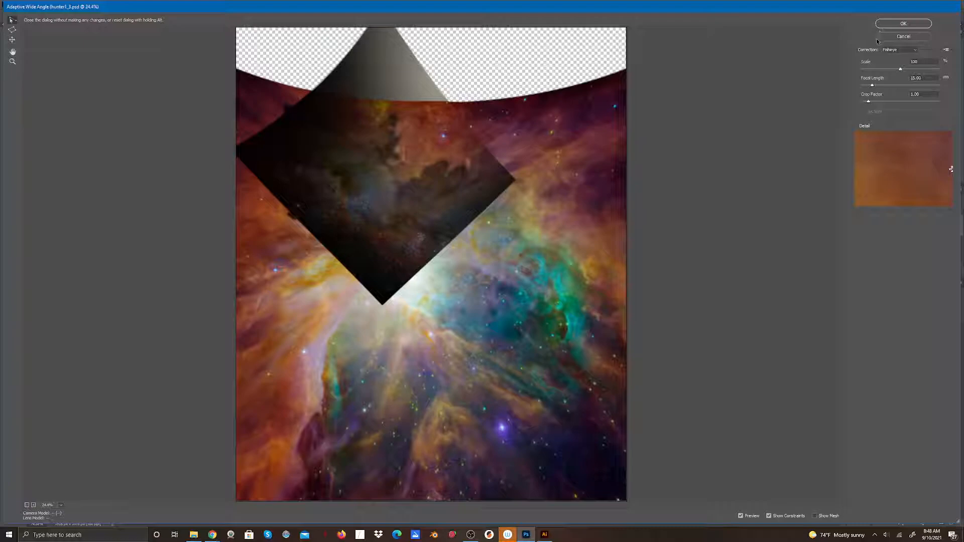
pyautogui.click(902, 36)
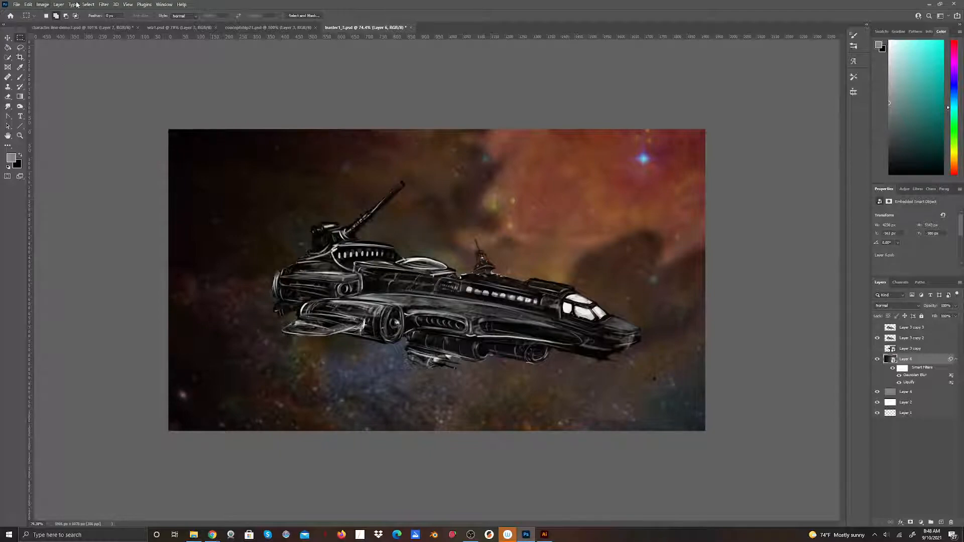
pyautogui.click(103, 4)
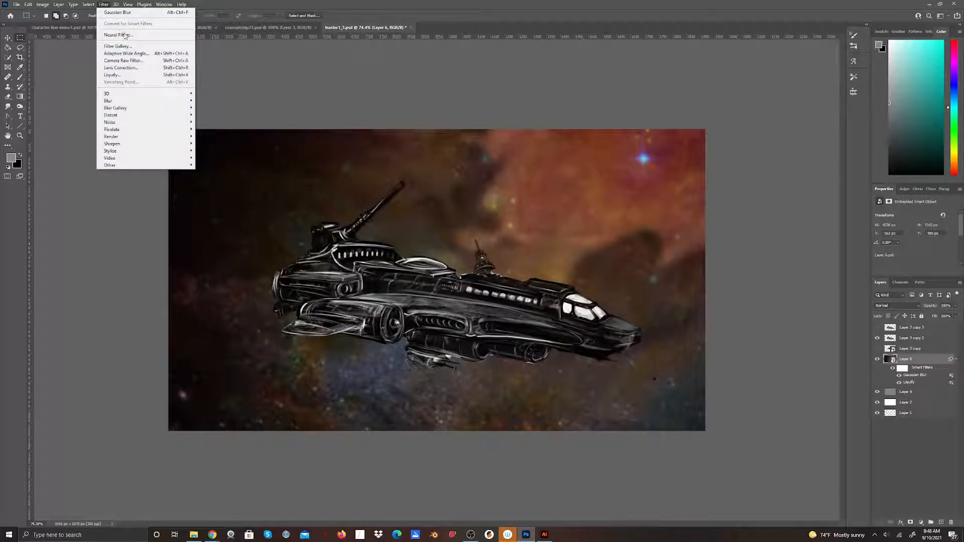
pyautogui.click(141, 64)
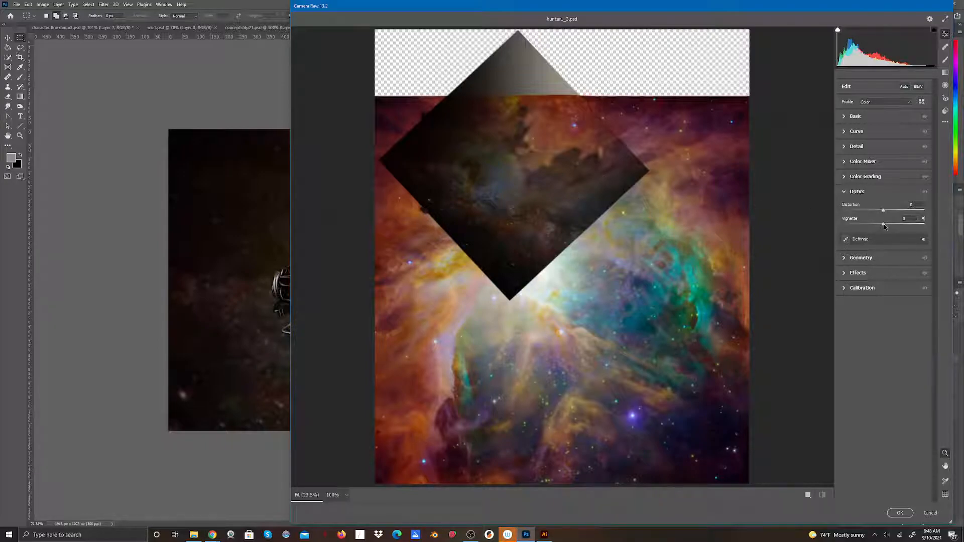
pyautogui.moveTo(885, 227); pyautogui.dragTo(844, 224)
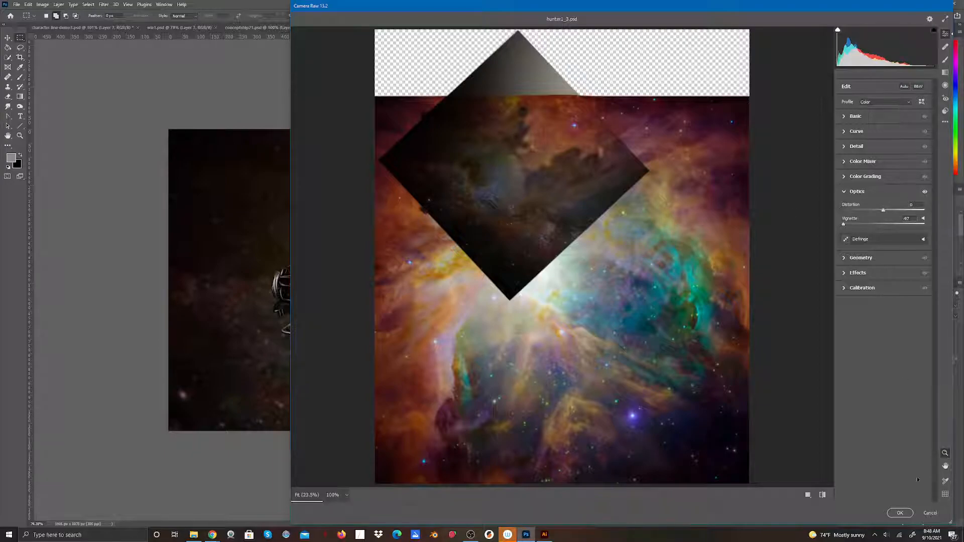
pyautogui.click(930, 513)
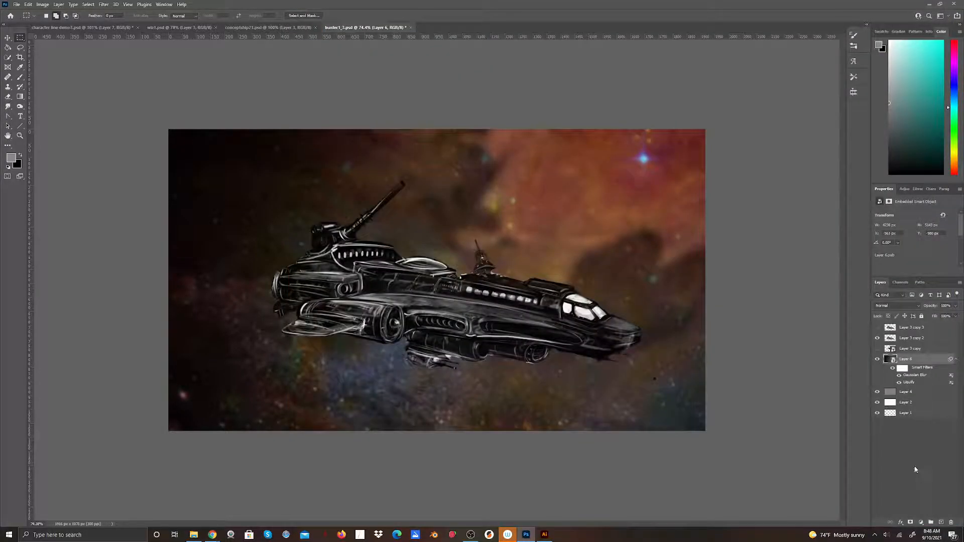
# Rasterize the nebula smart object layer.
pyautogui.rightClick(903, 361)
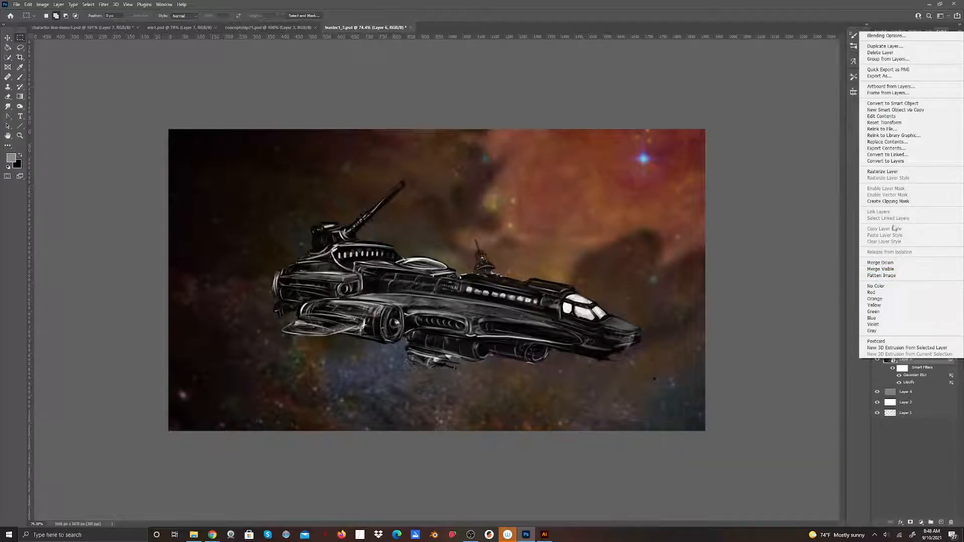
pyautogui.click(883, 172)
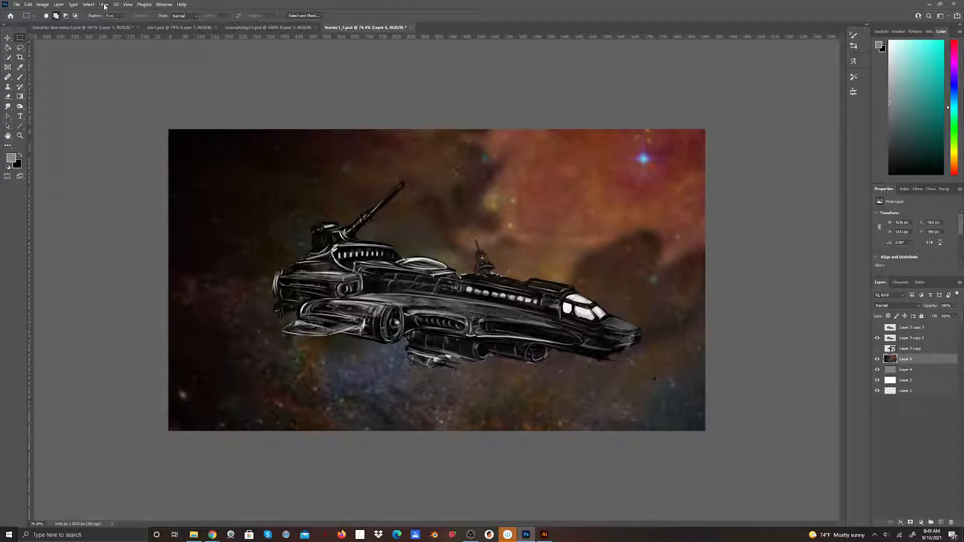
pyautogui.click(45, 6)
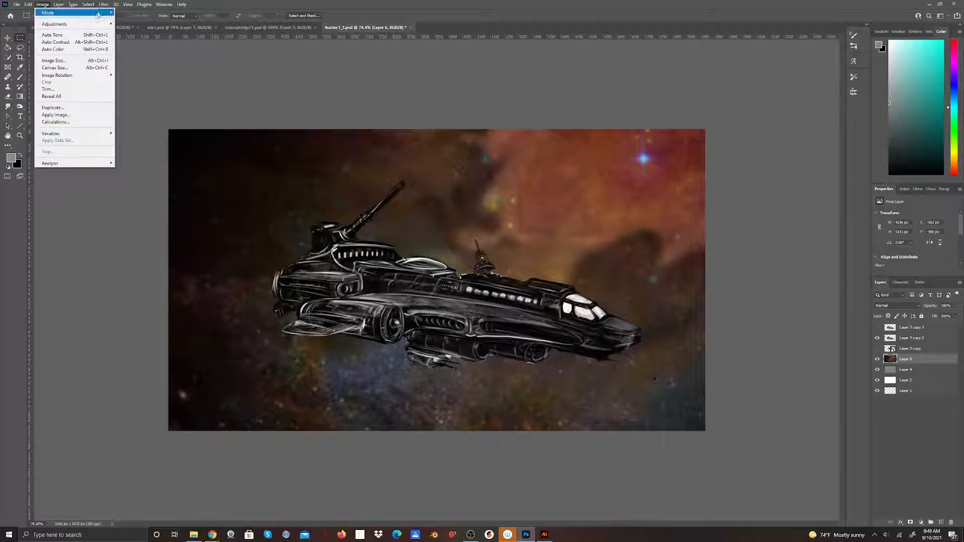
pyautogui.moveTo(128, 5)
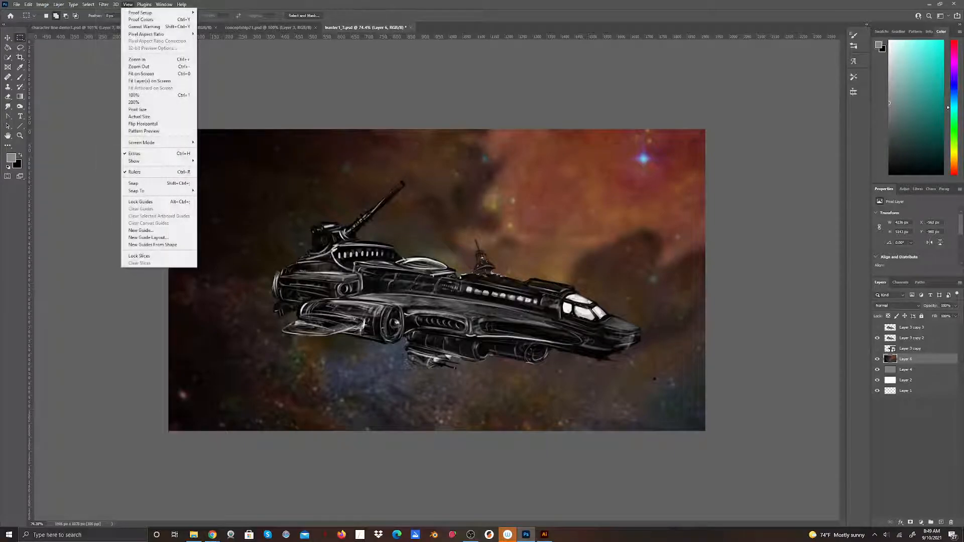
pyautogui.click(20, 58)
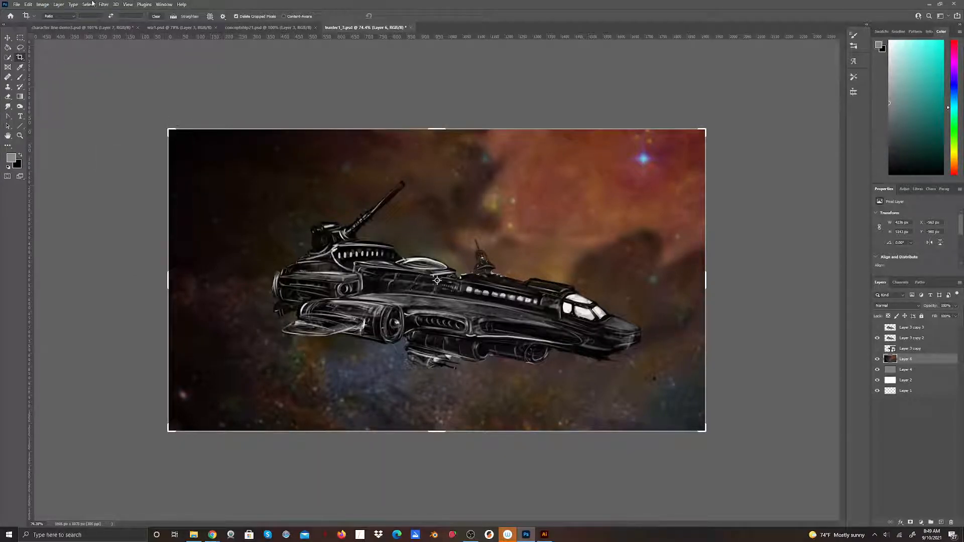
pyautogui.click(42, 6)
pyautogui.moveTo(57, 75)
pyautogui.moveTo(116, 4)
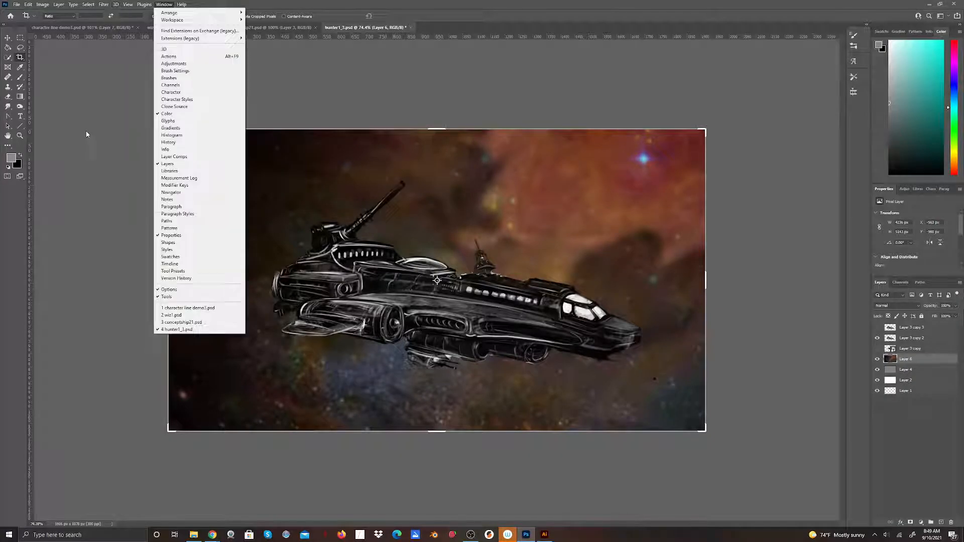
pyautogui.click(62, 101)
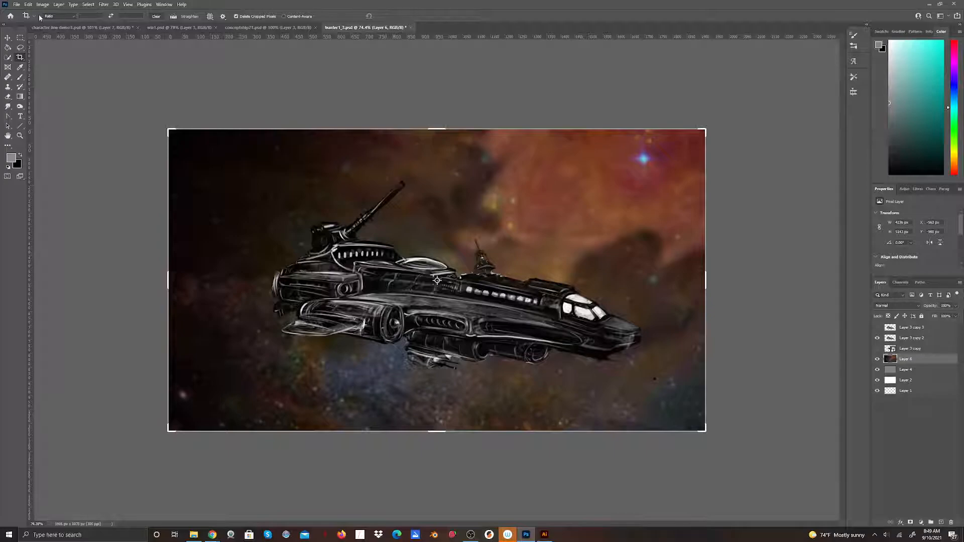
# Crop the image to a rectangular selection around the whole visible canvas, and clear the selection.
pyautogui.click(20, 38)
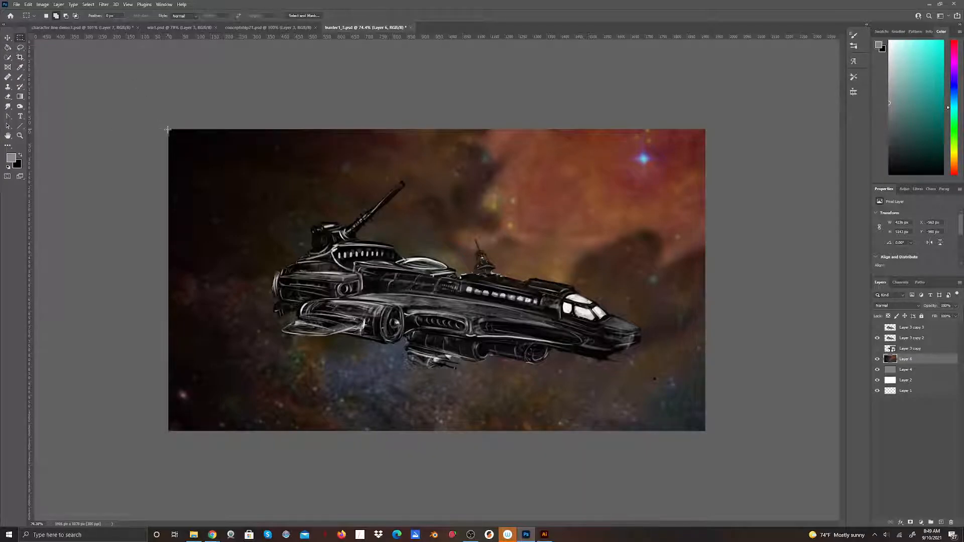
pyautogui.moveTo(169, 129); pyautogui.dragTo(727, 444)
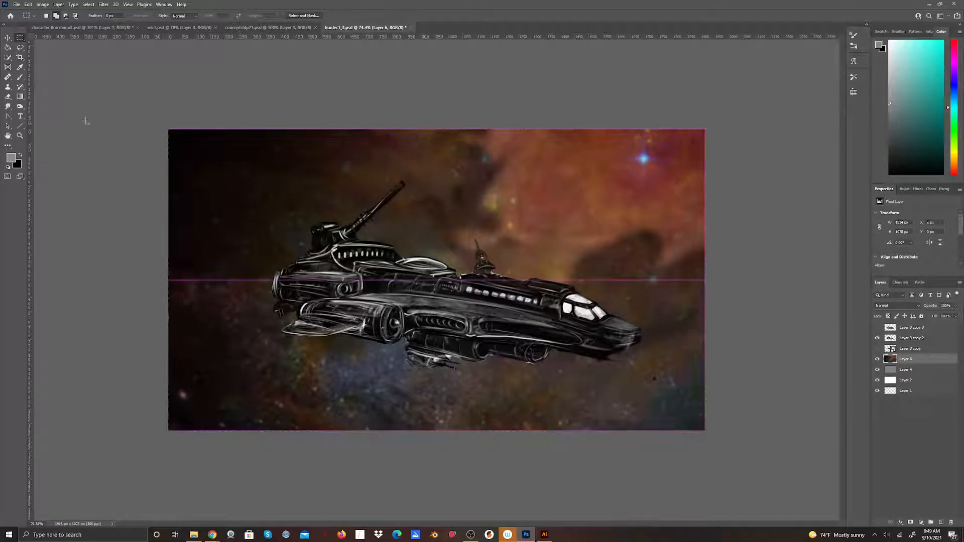
pyautogui.click(48, 6)
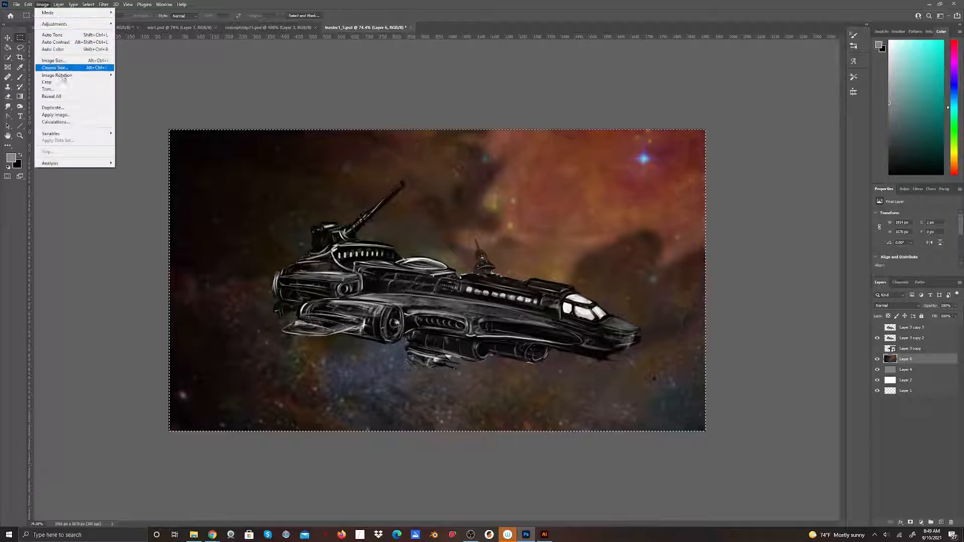
pyautogui.click(62, 80)
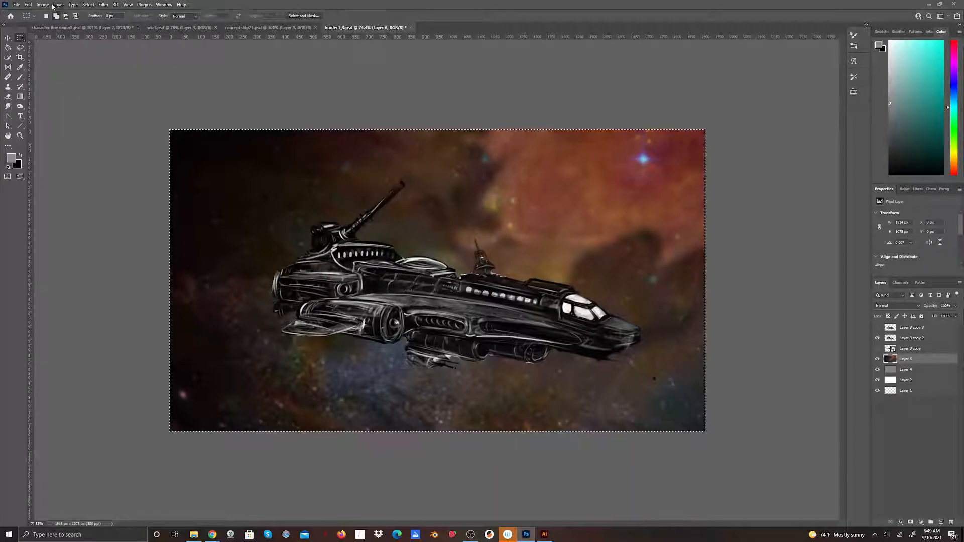
pyautogui.click(89, 6)
pyautogui.click(95, 20)
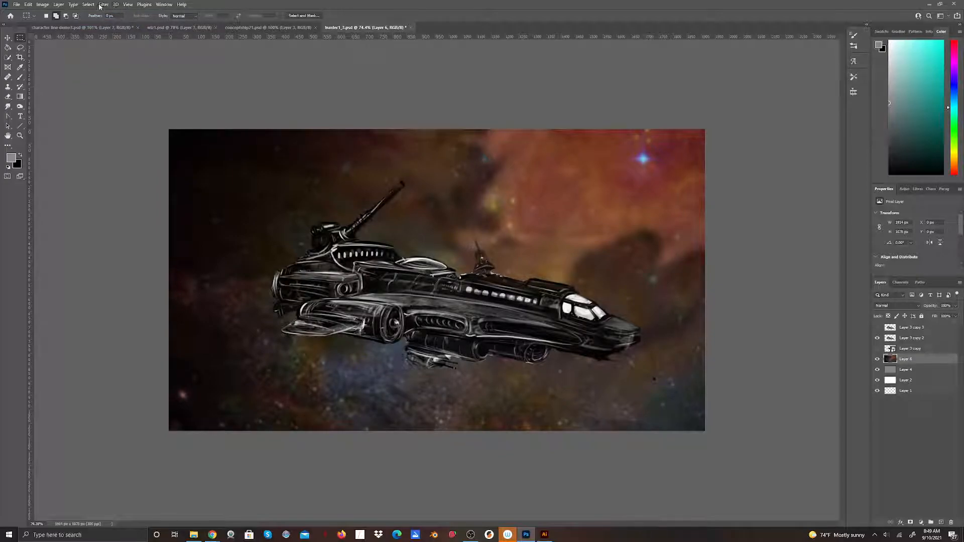
# Open the nebula layer in the Camera Raw filter and raise the Optics vignette to +100.
pyautogui.click(104, 5)
pyautogui.click(120, 61)
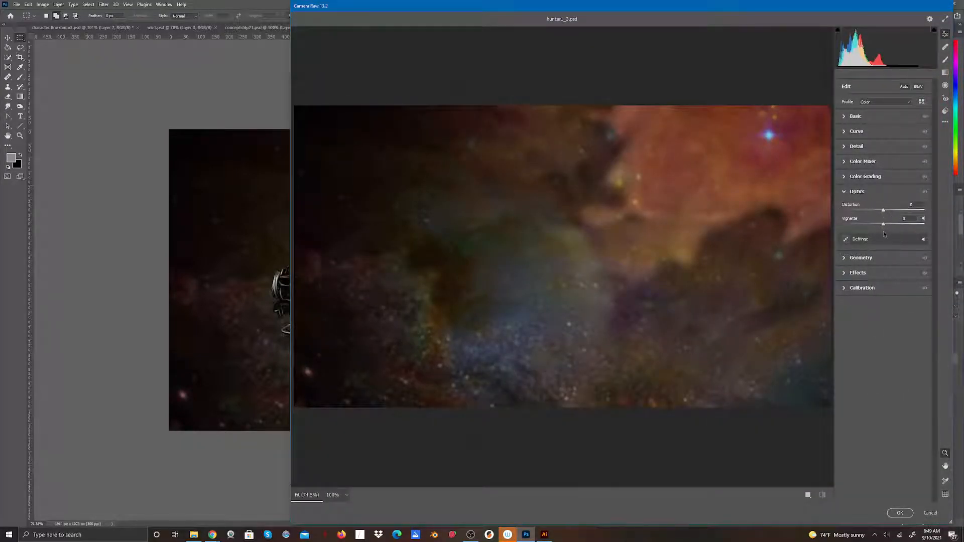
pyautogui.moveTo(885, 228); pyautogui.dragTo(955, 216)
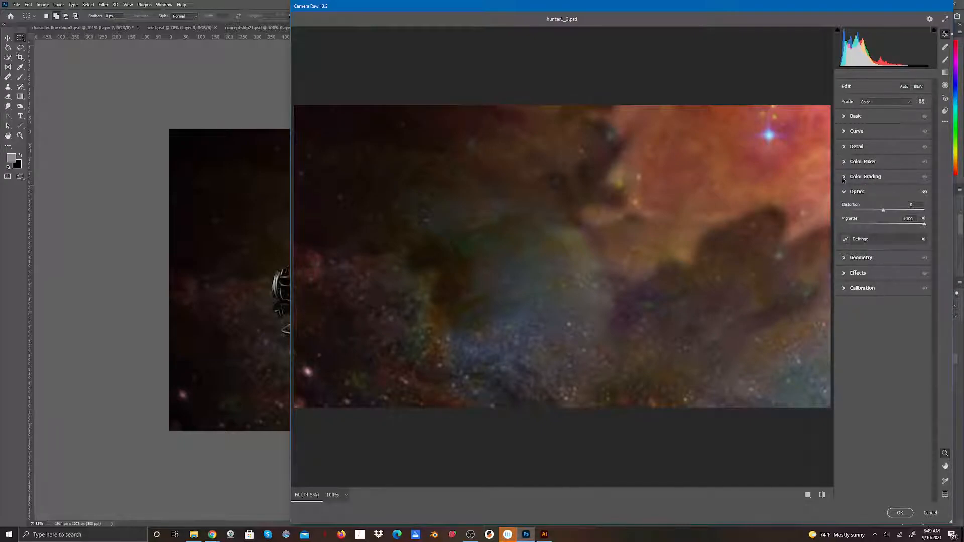
# Shift the nebula's white balance toward blue by setting the temperature to -61.
pyautogui.click(844, 118)
pyautogui.moveTo(883, 148); pyautogui.dragTo(852, 162)
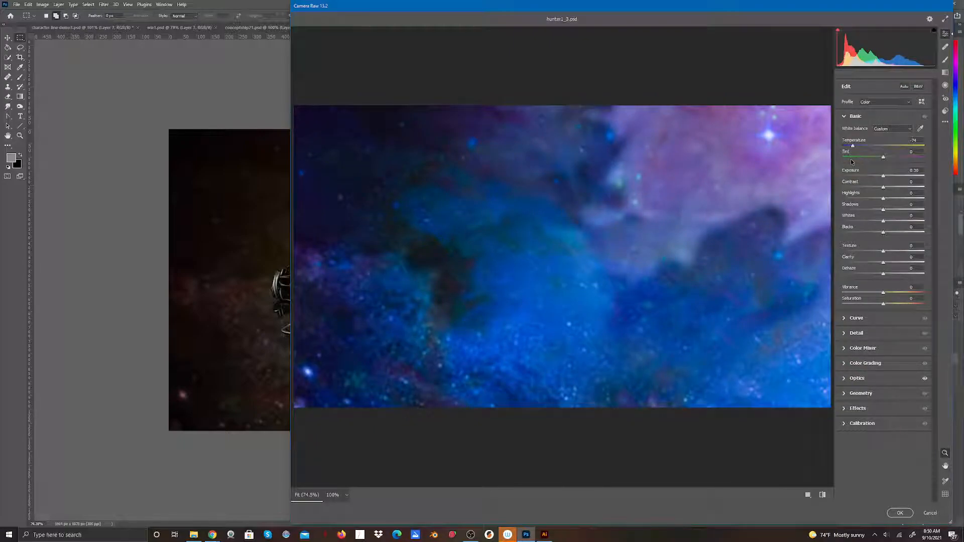
pyautogui.moveTo(852, 162); pyautogui.dragTo(874, 160)
pyautogui.doubleClick(876, 158)
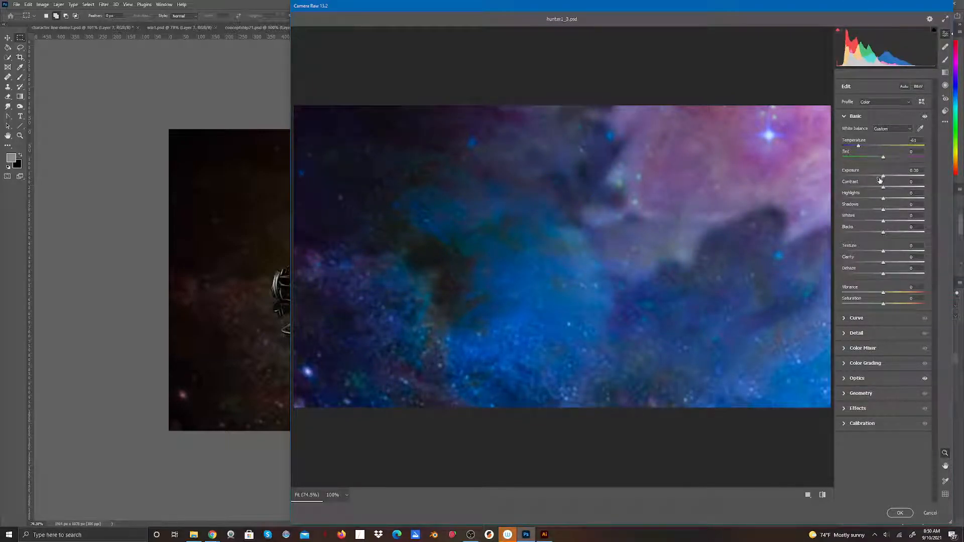
# Set exposure to -0.40, contrast +14, highlights +73, shadows +60, whites +36, blacks -48, vibrance +31 and saturation +40.
pyautogui.moveTo(884, 176); pyautogui.dragTo(922, 219)
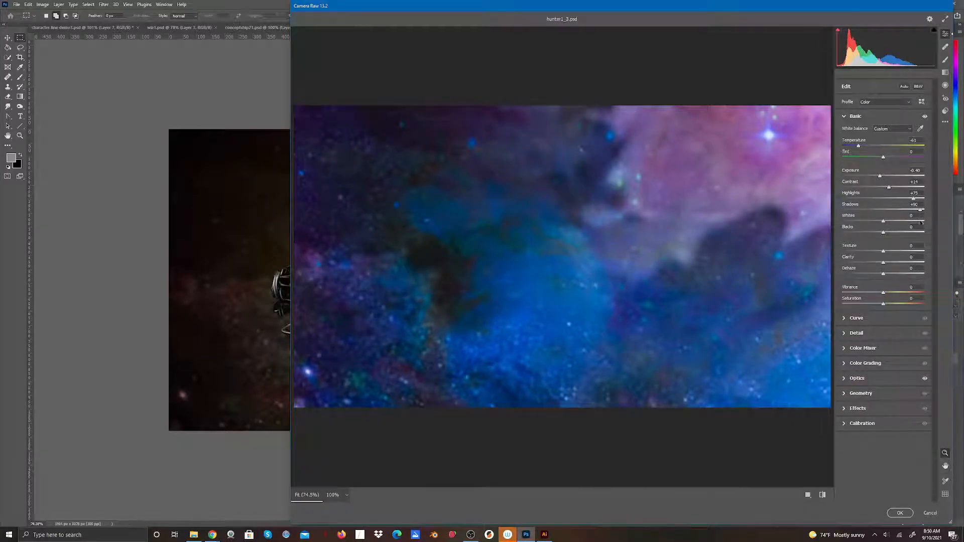
pyautogui.click(919, 213)
pyautogui.moveTo(919, 212); pyautogui.dragTo(863, 234)
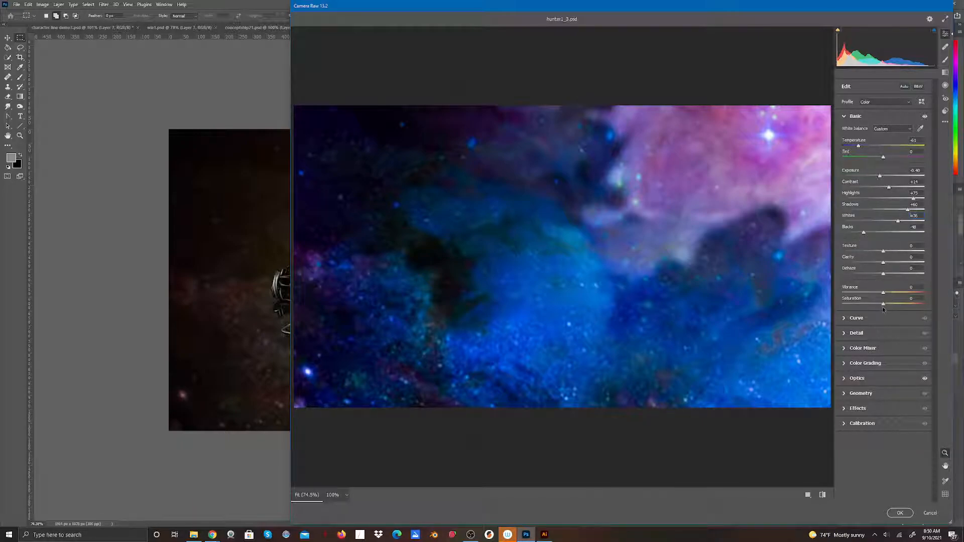
pyautogui.moveTo(883, 292)
pyautogui.mouseDown()
pyautogui.moveTo(918, 290)
pyautogui.moveTo(863, 293)
pyautogui.moveTo(898, 294)
pyautogui.mouseUp()
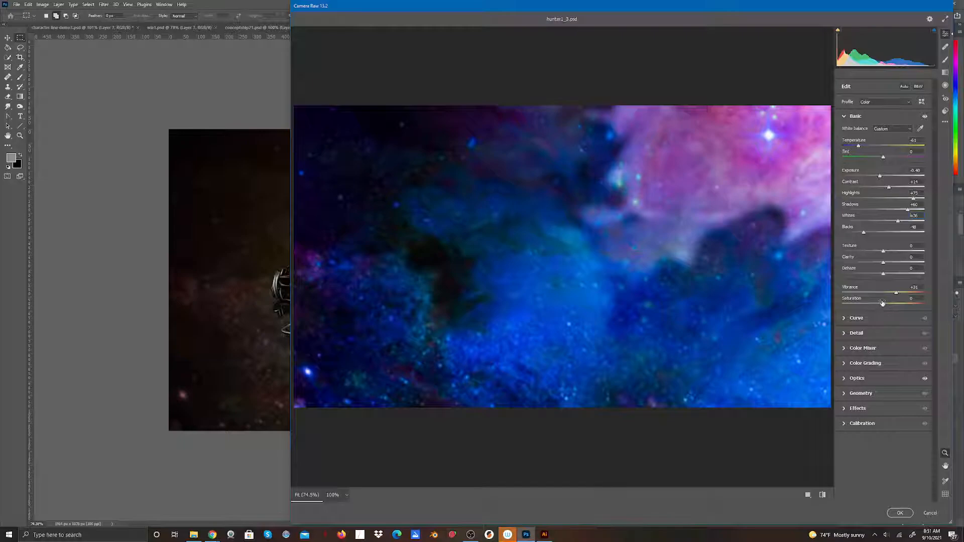
pyautogui.moveTo(882, 303)
pyautogui.mouseDown()
pyautogui.moveTo(929, 304)
pyautogui.moveTo(899, 308)
pyautogui.mouseUp()
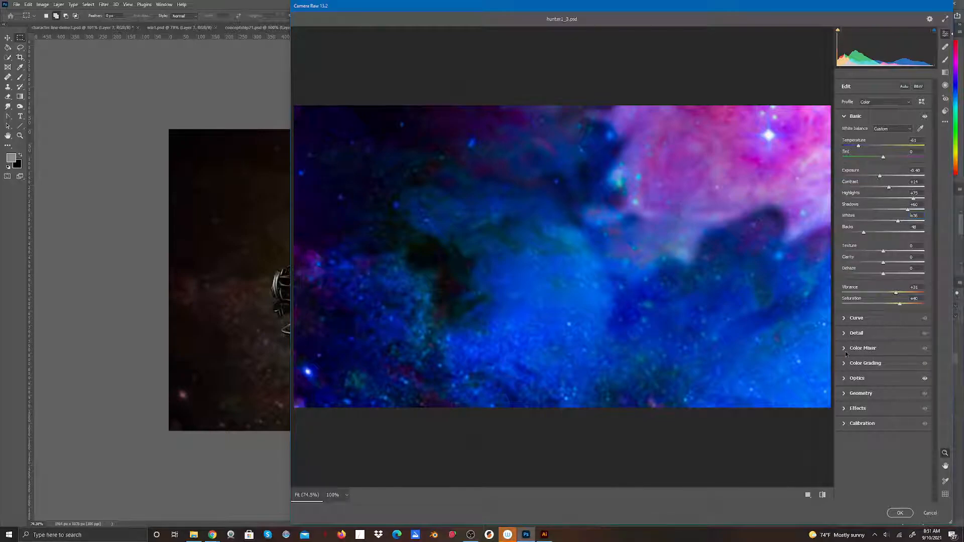
# Add a small amount of grain to the nebula and apply the Camera Raw filter.
pyautogui.click(848, 412)
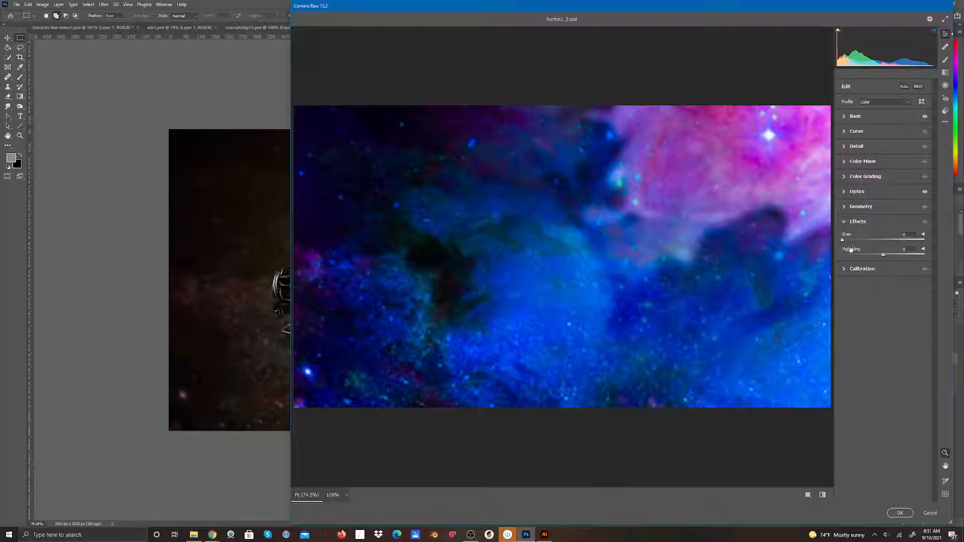
pyautogui.moveTo(842, 241)
pyautogui.mouseDown()
pyautogui.moveTo(905, 238)
pyautogui.moveTo(854, 241)
pyautogui.mouseUp()
pyautogui.click(893, 514)
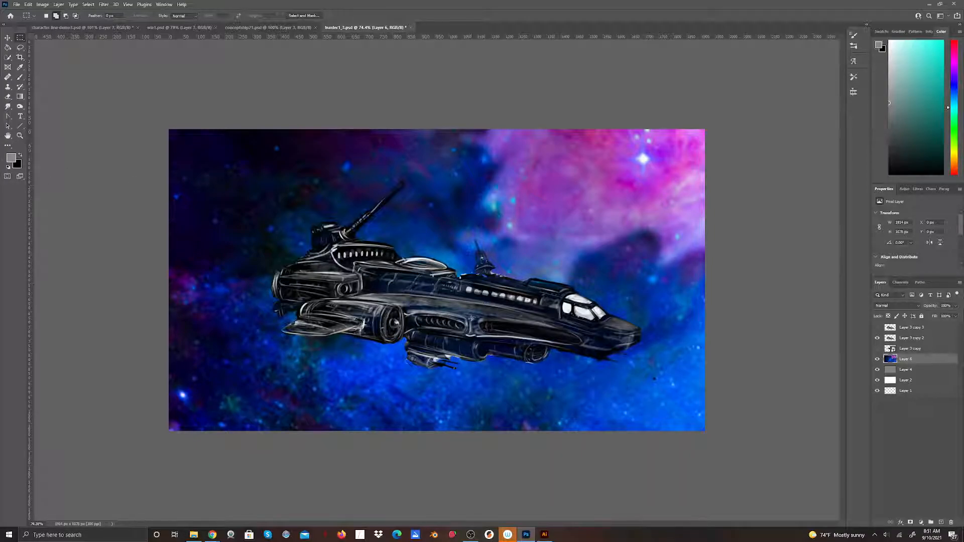
# Show the topmost ship copy instead of the second one, and cut its stray mark using a lasso selection beneath the ship.
pyautogui.click(21, 135)
pyautogui.click(369, 367)
pyautogui.moveTo(369, 368)
pyautogui.mouseDown()
pyautogui.moveTo(379, 384)
pyautogui.moveTo(366, 380)
pyautogui.mouseUp()
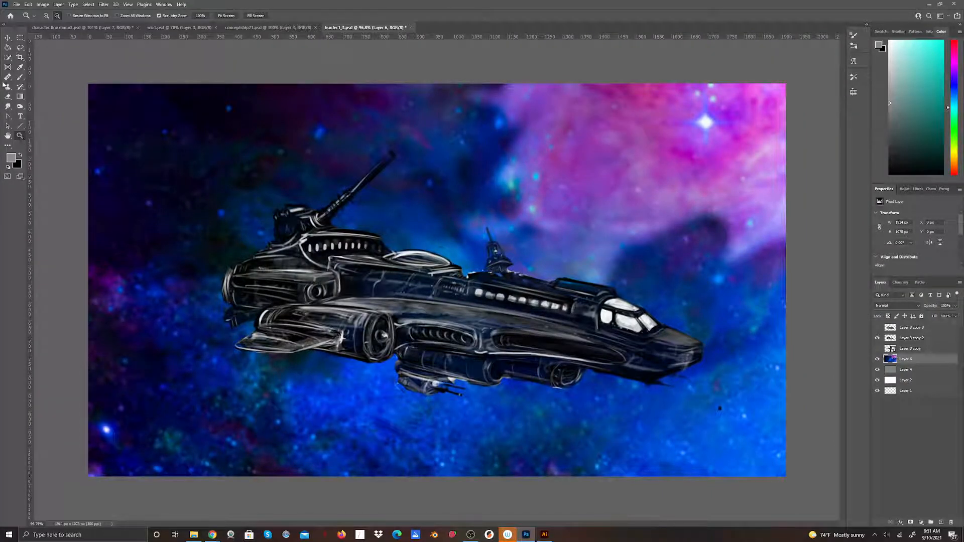
pyautogui.click(21, 47)
pyautogui.moveTo(410, 475)
pyautogui.mouseDown()
pyautogui.moveTo(652, 479)
pyautogui.moveTo(771, 410)
pyautogui.moveTo(734, 387)
pyautogui.moveTo(531, 409)
pyautogui.moveTo(399, 386)
pyautogui.mouseUp()
pyautogui.moveTo(298, 373)
pyautogui.mouseDown()
pyautogui.moveTo(413, 484)
pyautogui.moveTo(701, 477)
pyautogui.mouseUp()
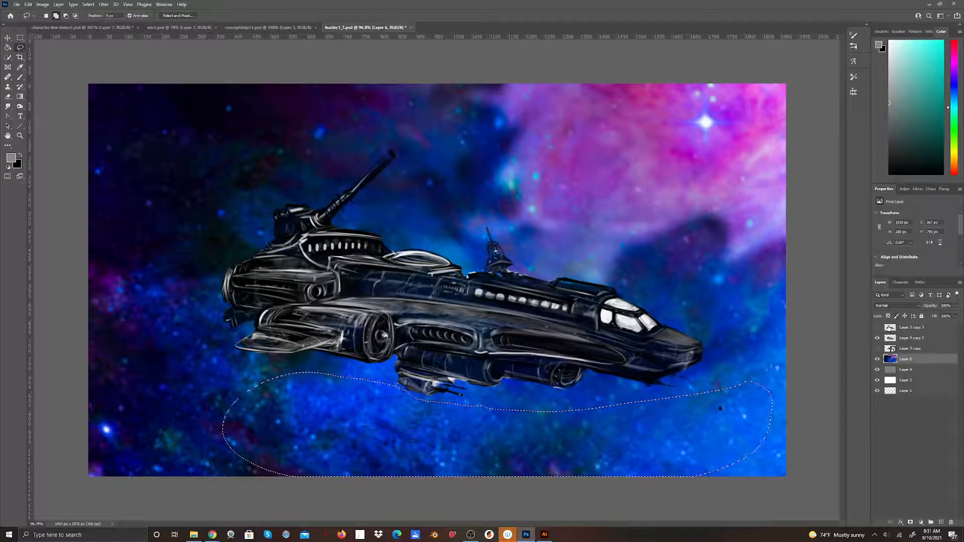
pyautogui.click(877, 328)
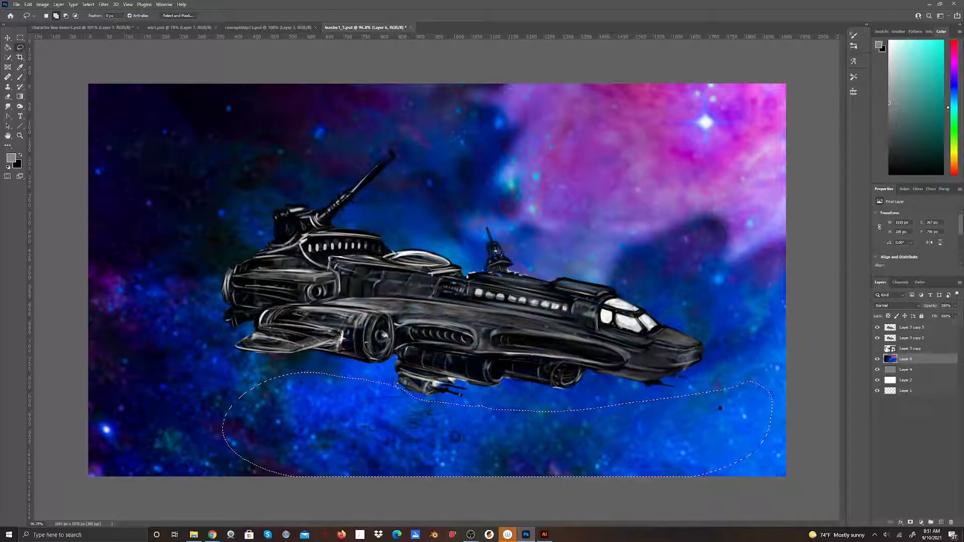
pyautogui.click(877, 338)
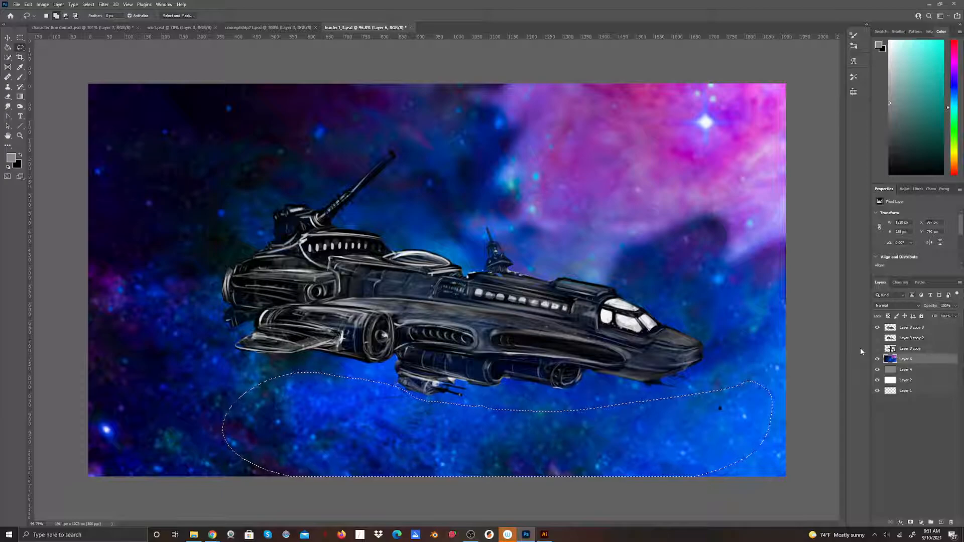
pyautogui.click(912, 329)
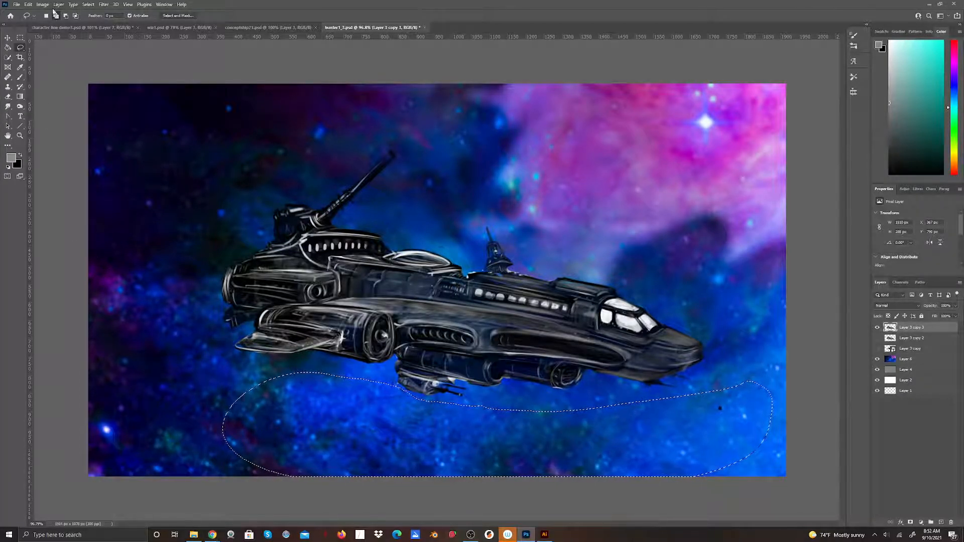
pyautogui.click(28, 4)
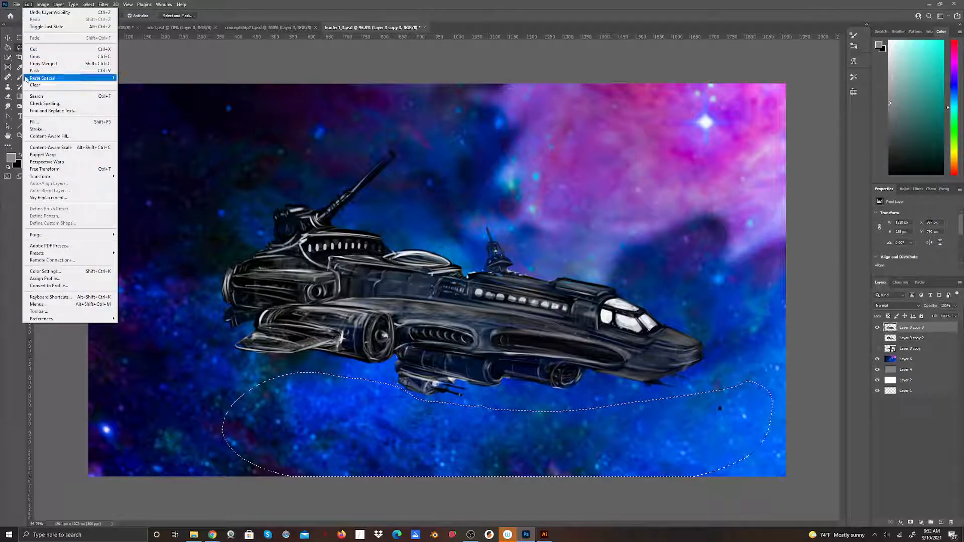
pyautogui.click(42, 49)
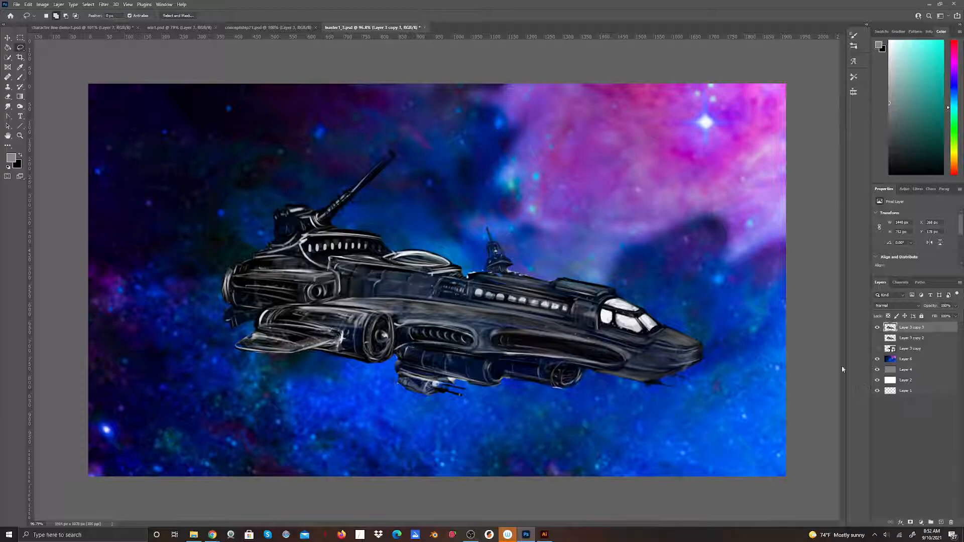
# Compare the ship with and without the second ship copy displayed.
pyautogui.click(877, 340)
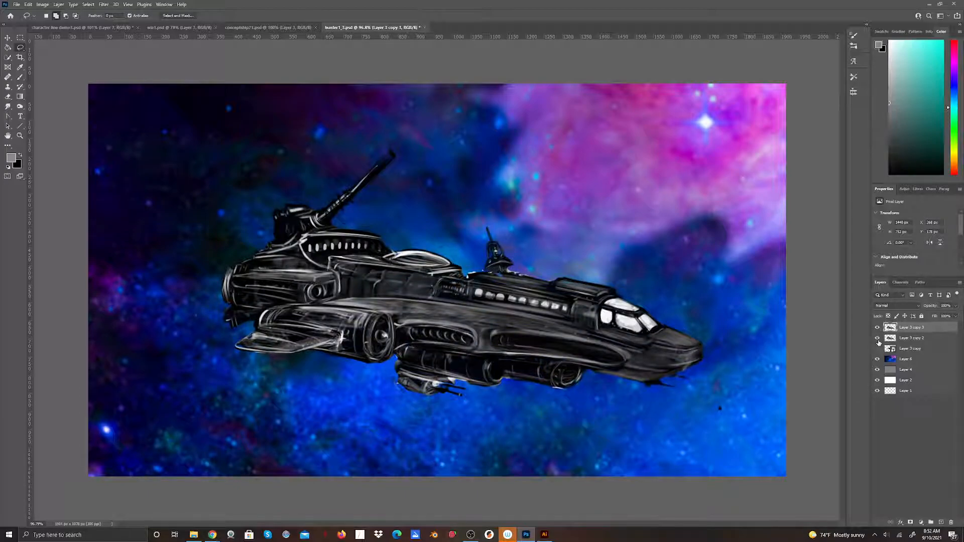
pyautogui.click(877, 339)
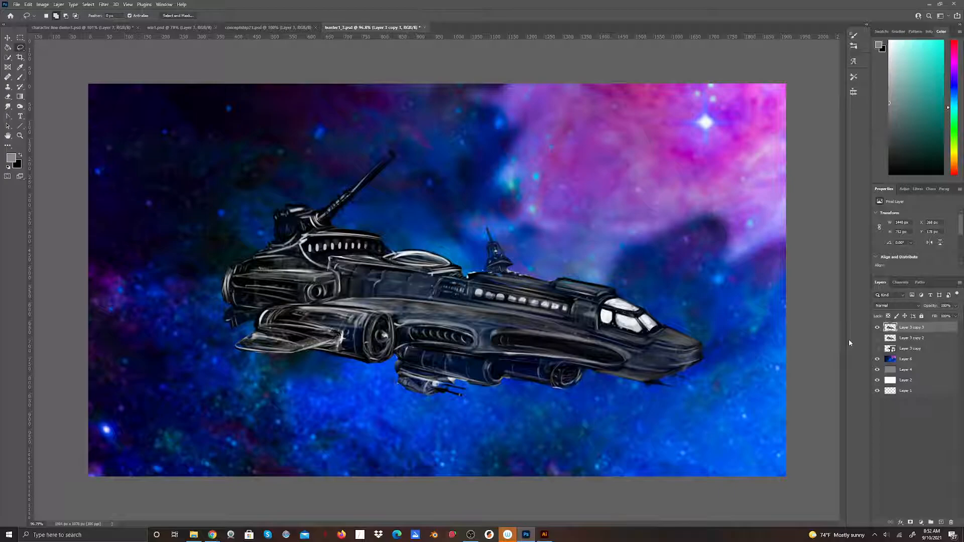
# Brush soft grey along the ship's central hull, and smudge the hull panels and the area around the large side engine.
pyautogui.click(20, 77)
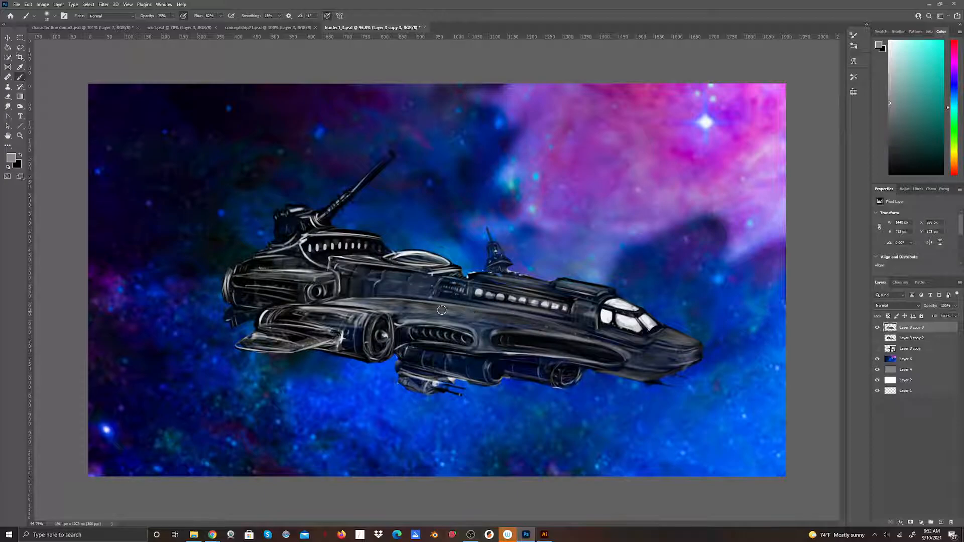
pyautogui.moveTo(432, 313)
pyautogui.mouseDown()
pyautogui.moveTo(476, 322)
pyautogui.moveTo(399, 314)
pyautogui.moveTo(544, 329)
pyautogui.moveTo(502, 316)
pyautogui.moveTo(622, 346)
pyautogui.moveTo(616, 337)
pyautogui.mouseUp()
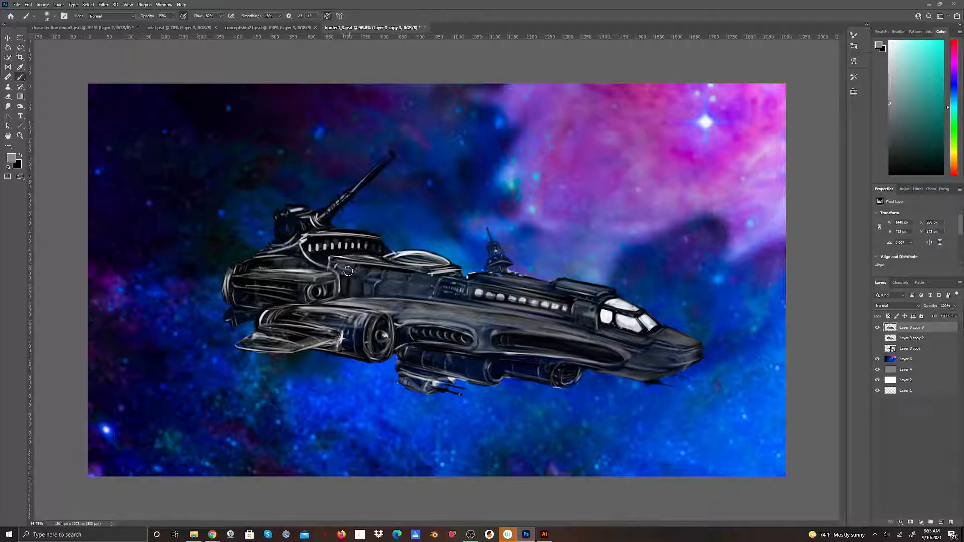
pyautogui.press('z')
pyautogui.moveTo(267, 179); pyautogui.dragTo(260, 185)
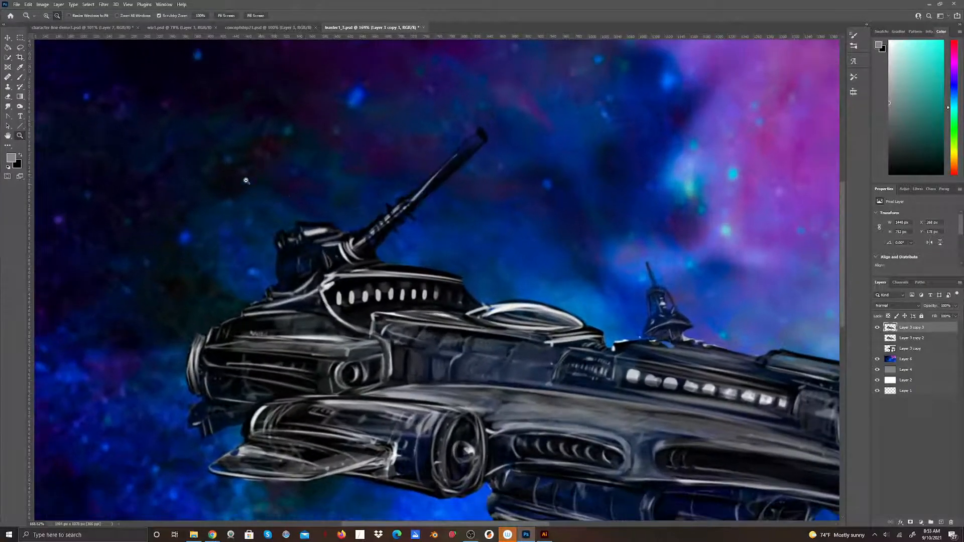
pyautogui.click(8, 106)
pyautogui.moveTo(447, 340)
pyautogui.mouseDown()
pyautogui.moveTo(476, 338)
pyautogui.moveTo(444, 338)
pyautogui.moveTo(446, 364)
pyautogui.moveTo(426, 380)
pyautogui.moveTo(435, 357)
pyautogui.moveTo(433, 373)
pyautogui.moveTo(448, 361)
pyautogui.moveTo(445, 379)
pyautogui.moveTo(455, 362)
pyautogui.moveTo(452, 381)
pyautogui.moveTo(450, 362)
pyautogui.moveTo(447, 376)
pyautogui.moveTo(473, 339)
pyautogui.moveTo(480, 346)
pyautogui.moveTo(471, 352)
pyautogui.moveTo(495, 350)
pyautogui.moveTo(476, 340)
pyautogui.moveTo(492, 354)
pyautogui.moveTo(514, 345)
pyautogui.moveTo(467, 358)
pyautogui.mouseUp()
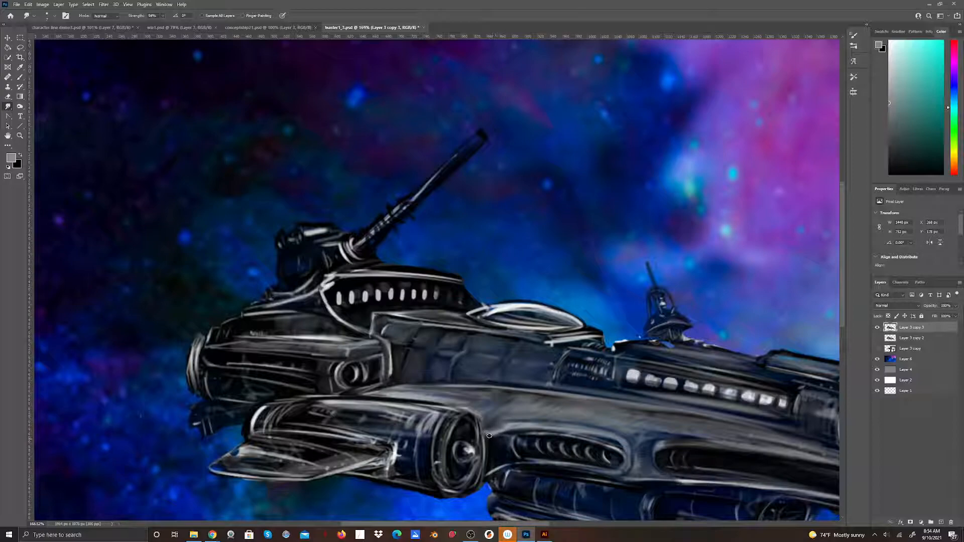
pyautogui.moveTo(499, 426)
pyautogui.mouseDown()
pyautogui.moveTo(486, 433)
pyautogui.moveTo(517, 434)
pyautogui.mouseUp()
pyautogui.moveTo(344, 401); pyautogui.dragTo(460, 410)
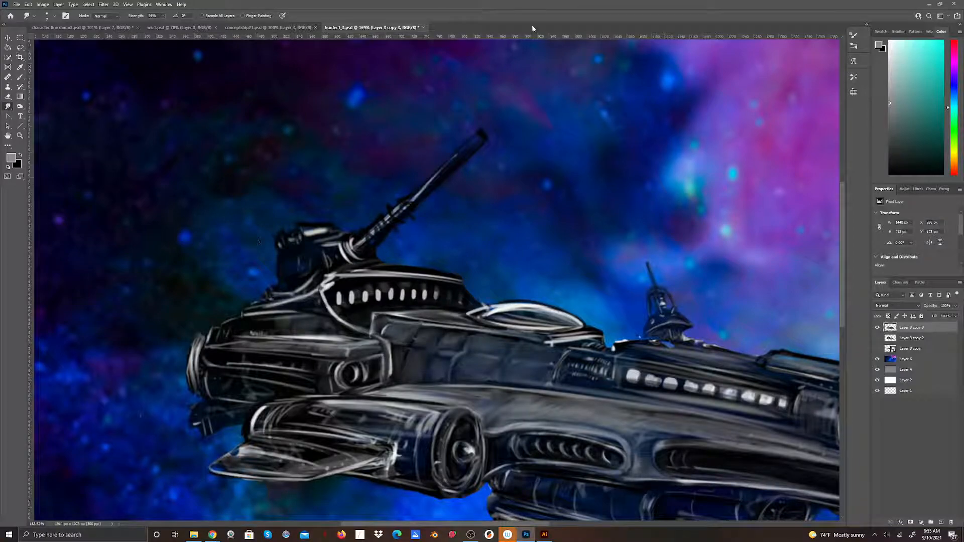
# Save the painting as a new Photoshop file named hunter1_4.
pyautogui.click(17, 4)
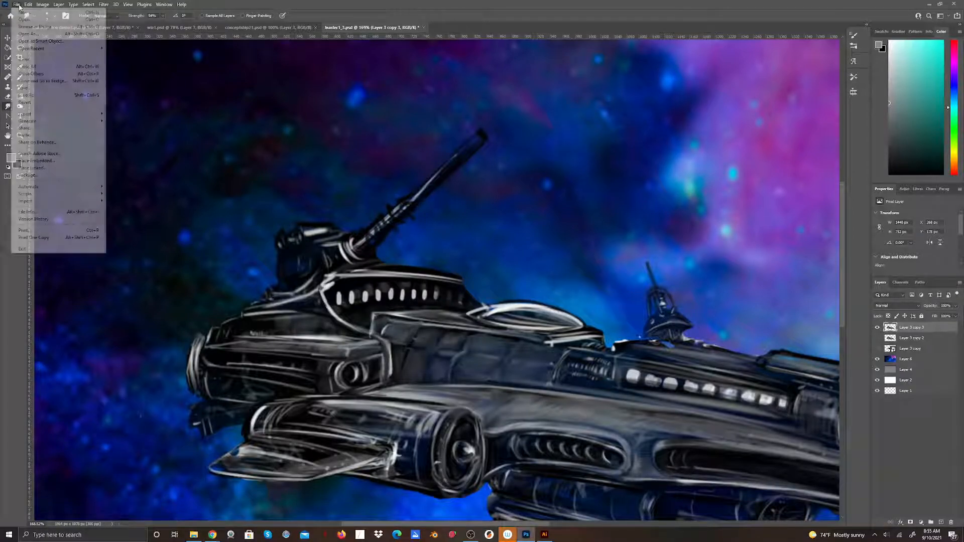
pyautogui.click(39, 95)
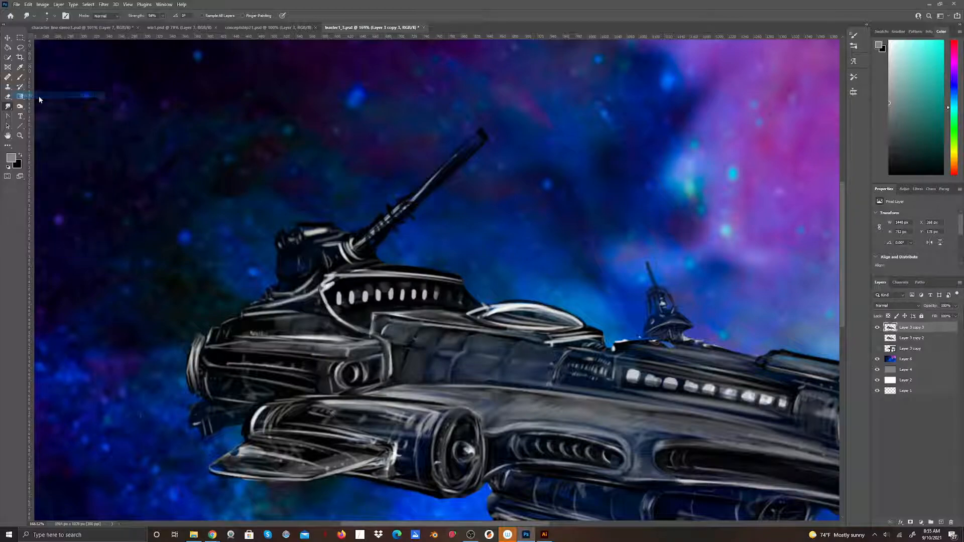
pyautogui.click(74, 422)
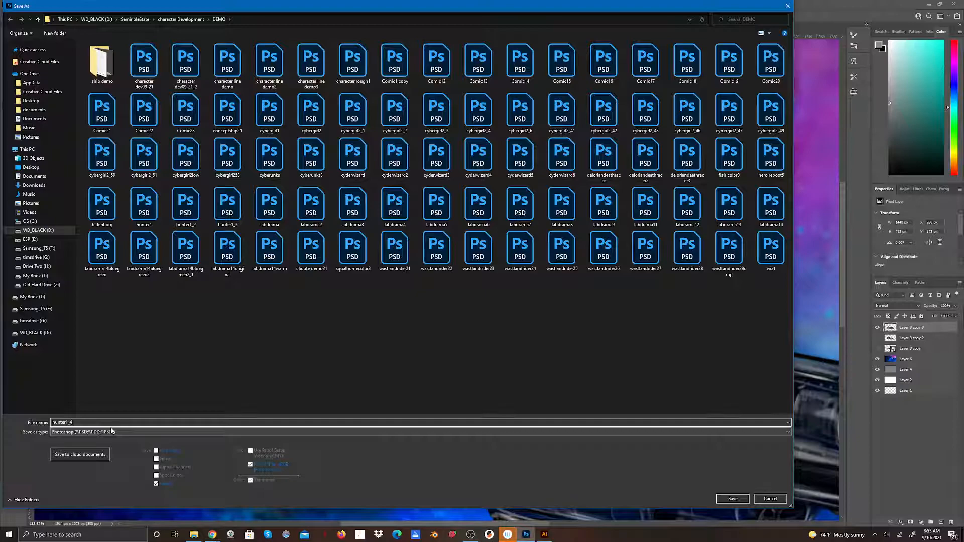
pyautogui.click(728, 502)
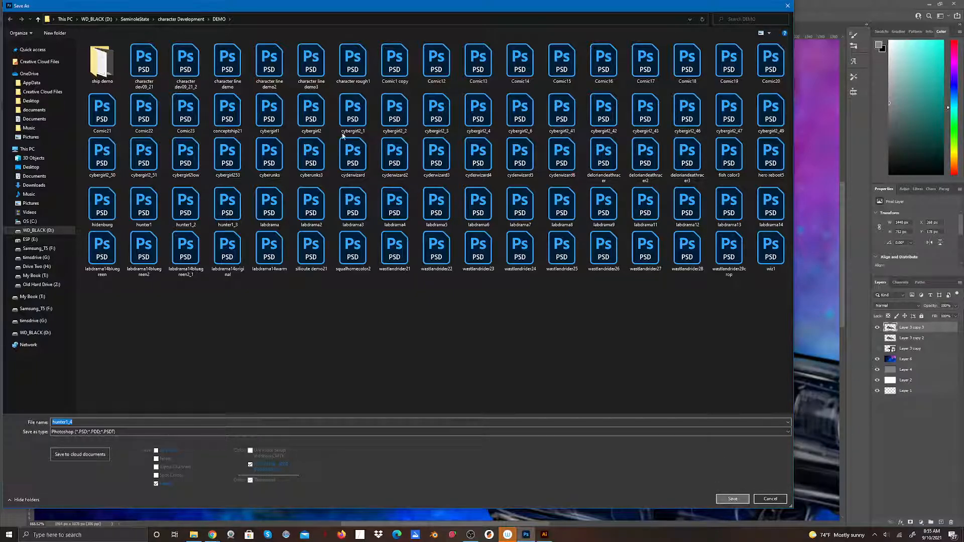
pyautogui.click(733, 499)
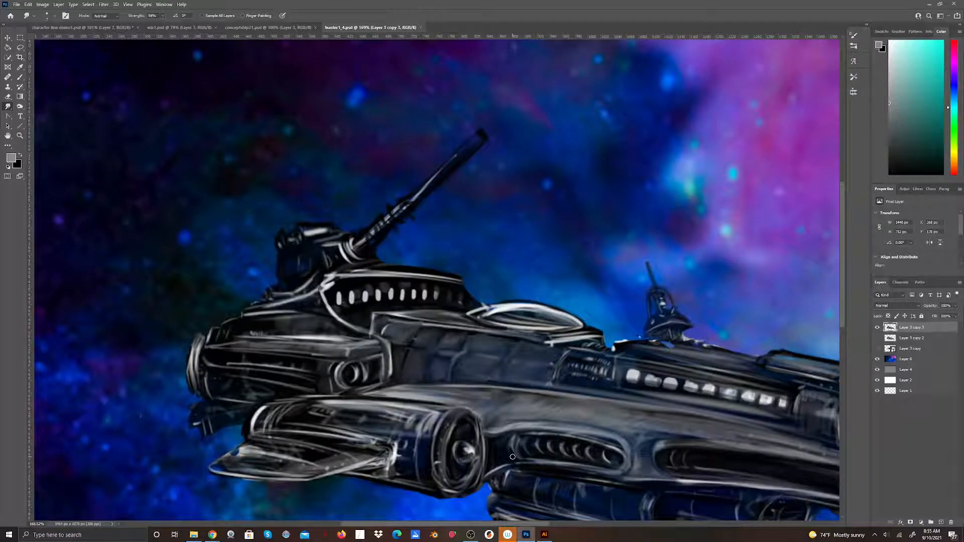
# Smudge the glass dome on top of the ship and the hull edges just in front of it to smooth them.
pyautogui.moveTo(511, 309)
pyautogui.mouseDown()
pyautogui.moveTo(569, 324)
pyautogui.moveTo(531, 315)
pyautogui.moveTo(534, 305)
pyautogui.moveTo(487, 309)
pyautogui.moveTo(569, 319)
pyautogui.moveTo(529, 305)
pyautogui.moveTo(585, 327)
pyautogui.moveTo(600, 320)
pyautogui.moveTo(531, 327)
pyautogui.moveTo(580, 327)
pyautogui.moveTo(540, 328)
pyautogui.moveTo(571, 330)
pyautogui.moveTo(605, 317)
pyautogui.mouseUp()
pyautogui.moveTo(483, 316)
pyautogui.mouseDown()
pyautogui.moveTo(474, 317)
pyautogui.moveTo(487, 320)
pyautogui.mouseUp()
pyautogui.moveTo(601, 333); pyautogui.dragTo(595, 335)
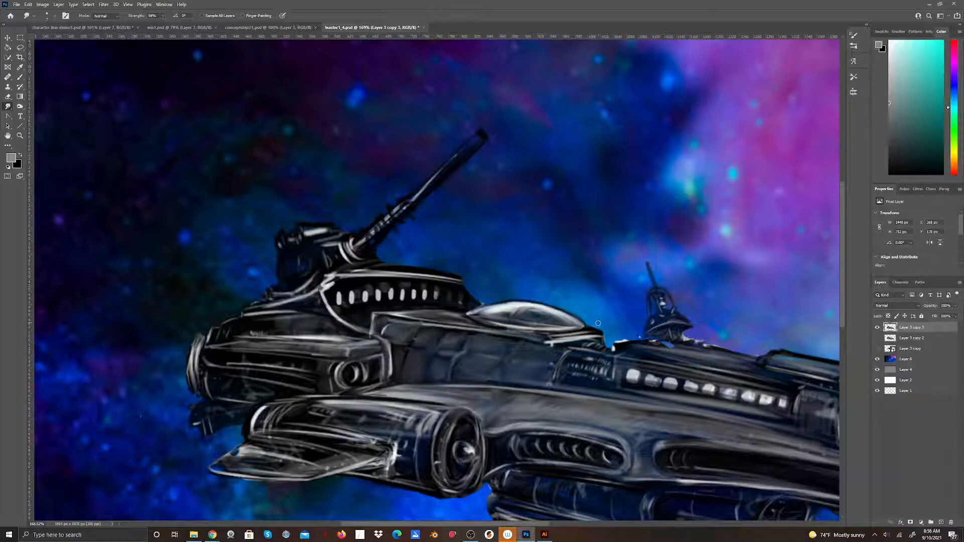
pyautogui.moveTo(590, 326)
pyautogui.mouseDown()
pyautogui.moveTo(605, 342)
pyautogui.moveTo(612, 330)
pyautogui.moveTo(579, 326)
pyautogui.moveTo(558, 344)
pyautogui.moveTo(589, 337)
pyautogui.moveTo(555, 342)
pyautogui.moveTo(611, 339)
pyautogui.moveTo(532, 349)
pyautogui.moveTo(548, 344)
pyautogui.moveTo(525, 342)
pyautogui.moveTo(565, 346)
pyautogui.moveTo(555, 359)
pyautogui.moveTo(607, 334)
pyautogui.moveTo(609, 352)
pyautogui.moveTo(577, 349)
pyautogui.mouseUp()
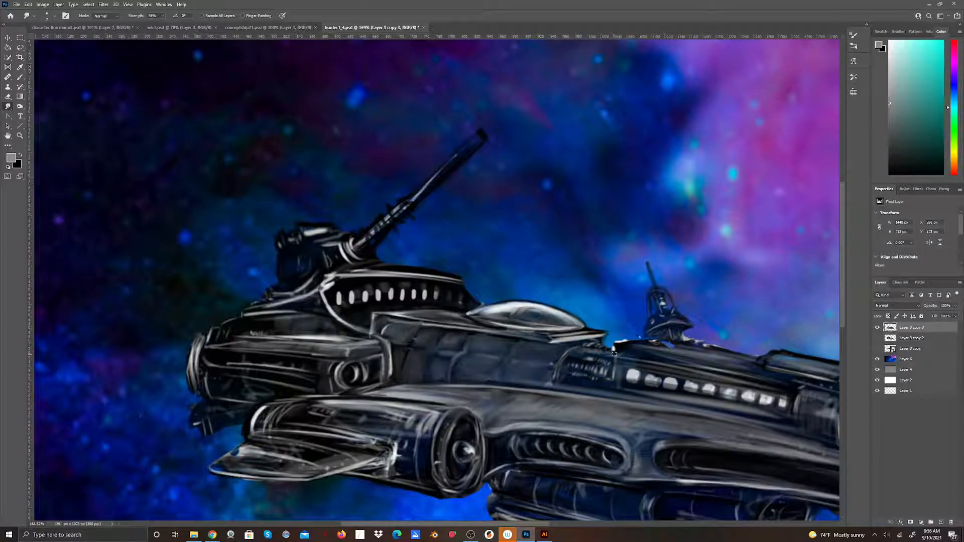
pyautogui.moveTo(590, 349); pyautogui.dragTo(618, 360)
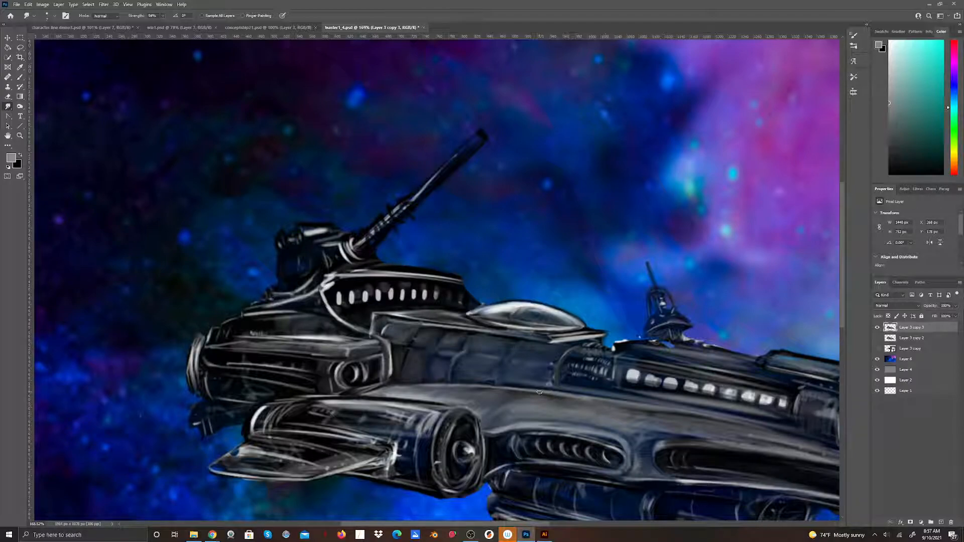
# Brush grey over the raised roof panel behind the cockpit.
pyautogui.hotkey('ctrl', '0')
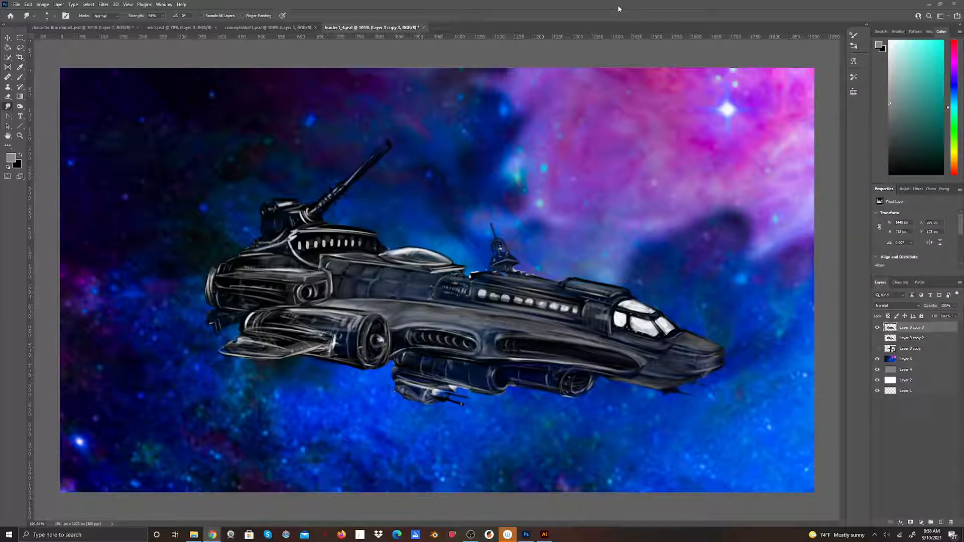
pyautogui.click(20, 135)
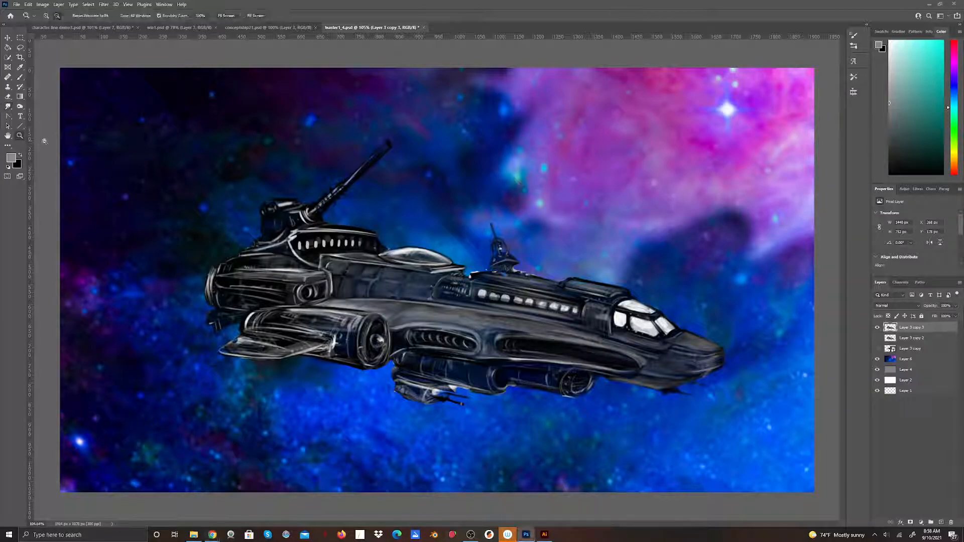
pyautogui.moveTo(443, 224)
pyautogui.mouseDown()
pyautogui.moveTo(464, 243)
pyautogui.moveTo(446, 232)
pyautogui.mouseUp()
pyautogui.click(20, 77)
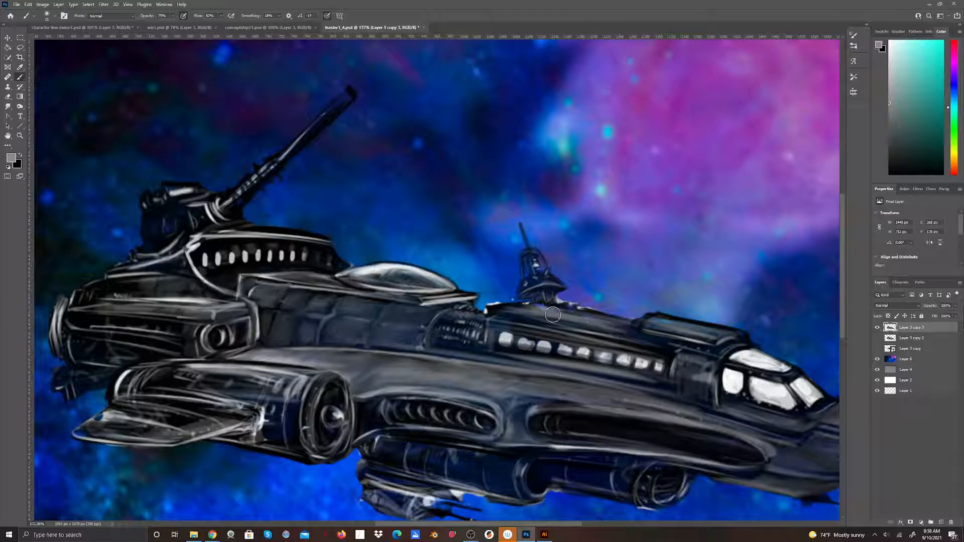
pyautogui.moveTo(714, 335)
pyautogui.mouseDown()
pyautogui.moveTo(651, 323)
pyautogui.moveTo(735, 339)
pyautogui.moveTo(699, 328)
pyautogui.mouseUp()
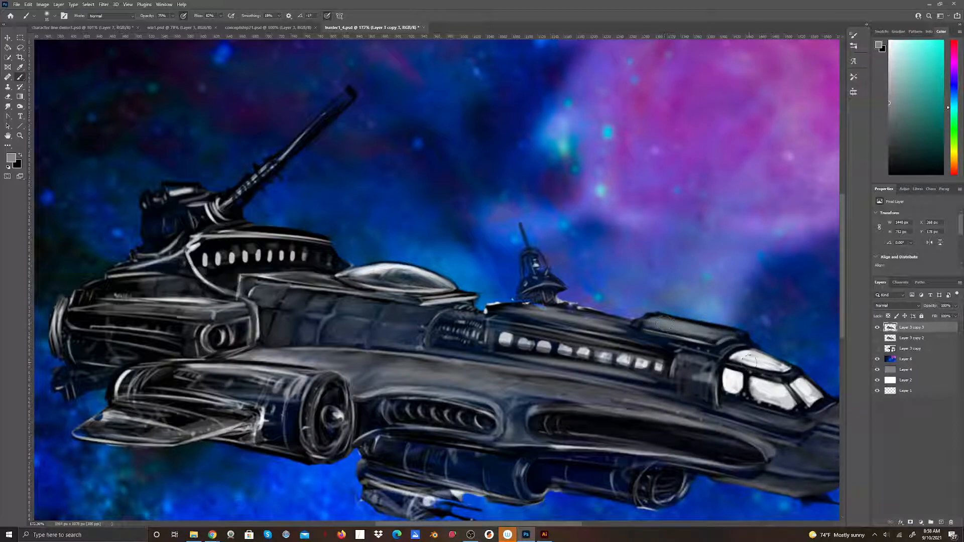
# Erase the rough outer edges along the roof panel, above the cockpit windows and beside the antenna base.
pyautogui.click(9, 96)
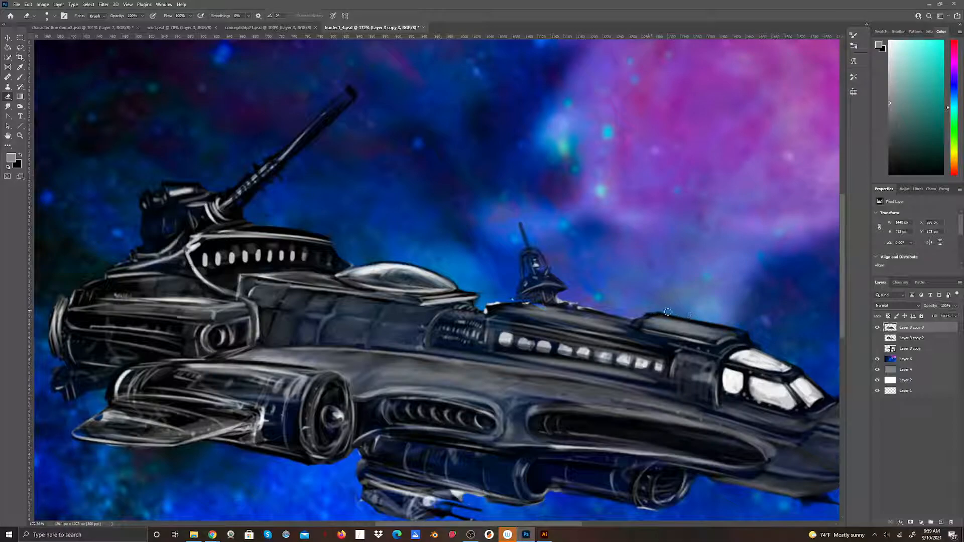
pyautogui.moveTo(673, 314)
pyautogui.mouseDown()
pyautogui.moveTo(746, 332)
pyautogui.moveTo(645, 314)
pyautogui.moveTo(682, 305)
pyautogui.mouseUp()
pyautogui.moveTo(762, 336); pyautogui.dragTo(770, 350)
pyautogui.moveTo(497, 301)
pyautogui.mouseDown()
pyautogui.moveTo(484, 312)
pyautogui.moveTo(516, 296)
pyautogui.mouseUp()
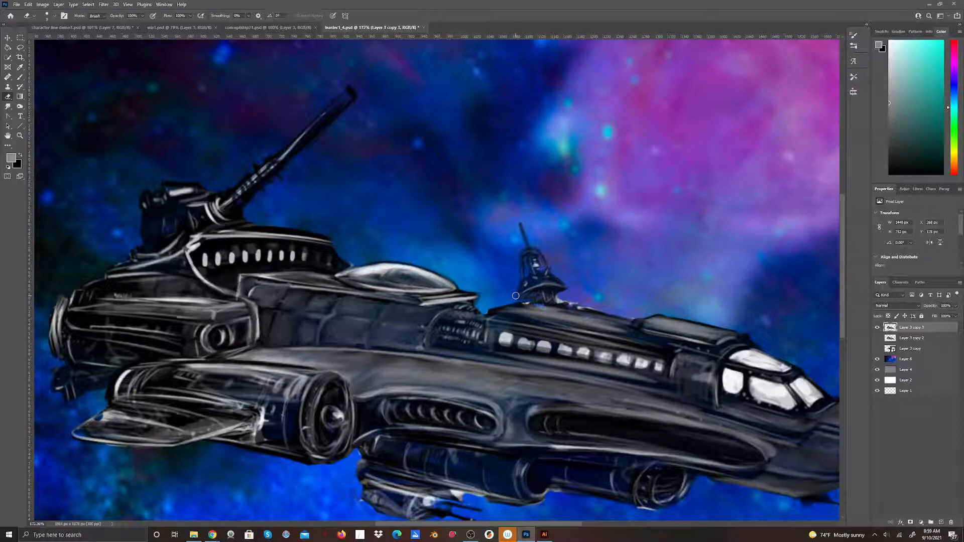
# Paint black shading on the vent section behind the window row and the panel behind the cockpit, and smudge that panel smooth.
pyautogui.press('b')
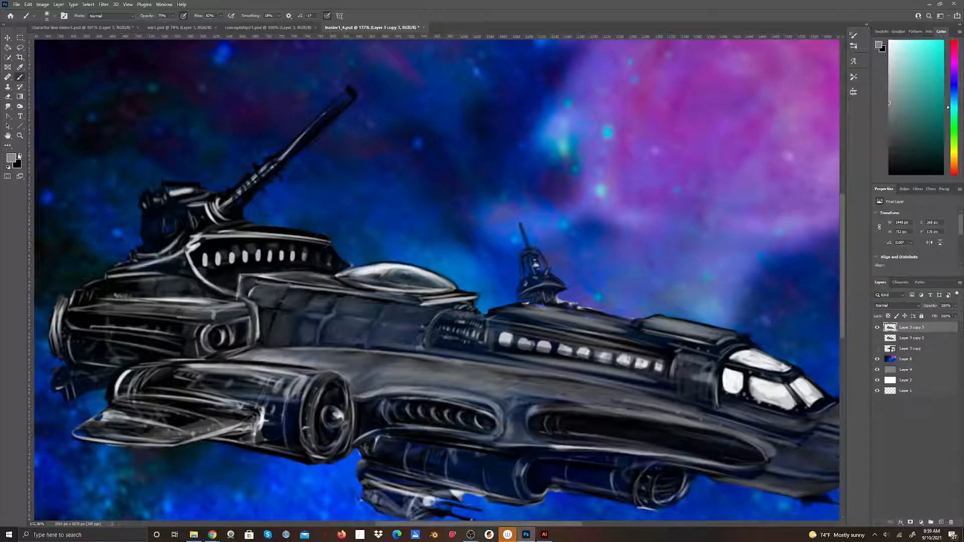
pyautogui.click(19, 155)
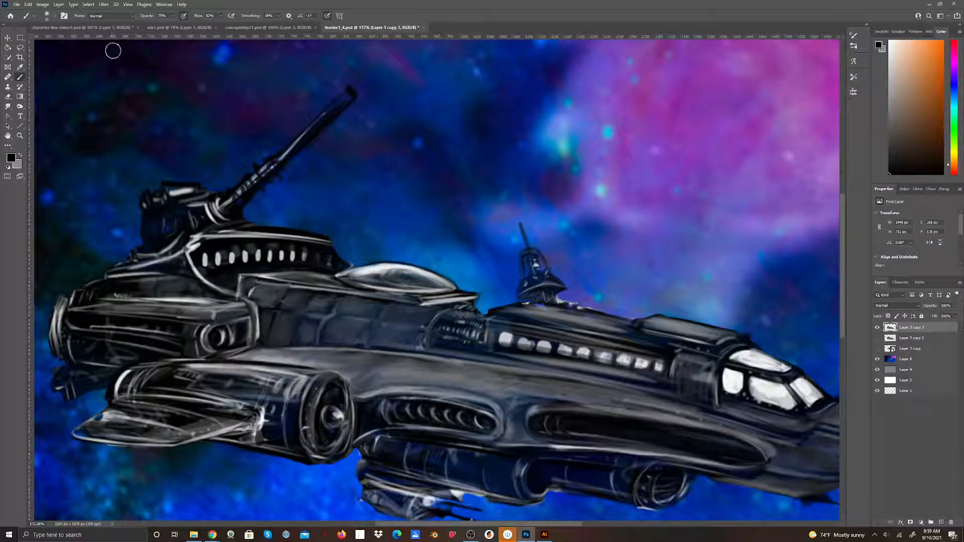
pyautogui.moveTo(477, 302)
pyautogui.mouseDown()
pyautogui.moveTo(482, 328)
pyautogui.moveTo(444, 330)
pyautogui.moveTo(439, 320)
pyautogui.moveTo(429, 344)
pyautogui.moveTo(448, 311)
pyautogui.moveTo(440, 346)
pyautogui.moveTo(429, 346)
pyautogui.moveTo(473, 350)
pyautogui.mouseUp()
pyautogui.moveTo(676, 361); pyautogui.dragTo(682, 375)
pyautogui.click(7, 107)
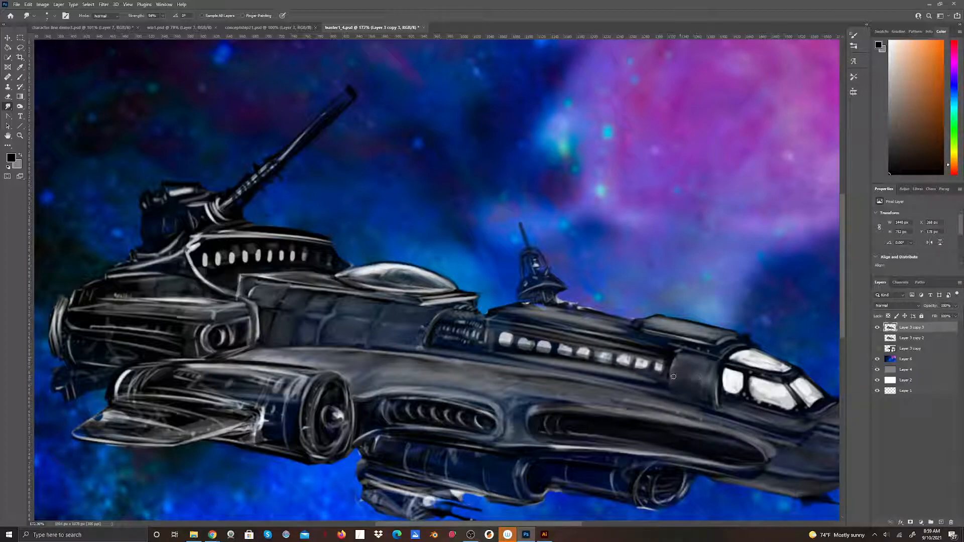
pyautogui.moveTo(677, 361)
pyautogui.mouseDown()
pyautogui.moveTo(666, 388)
pyautogui.moveTo(679, 355)
pyautogui.mouseUp()
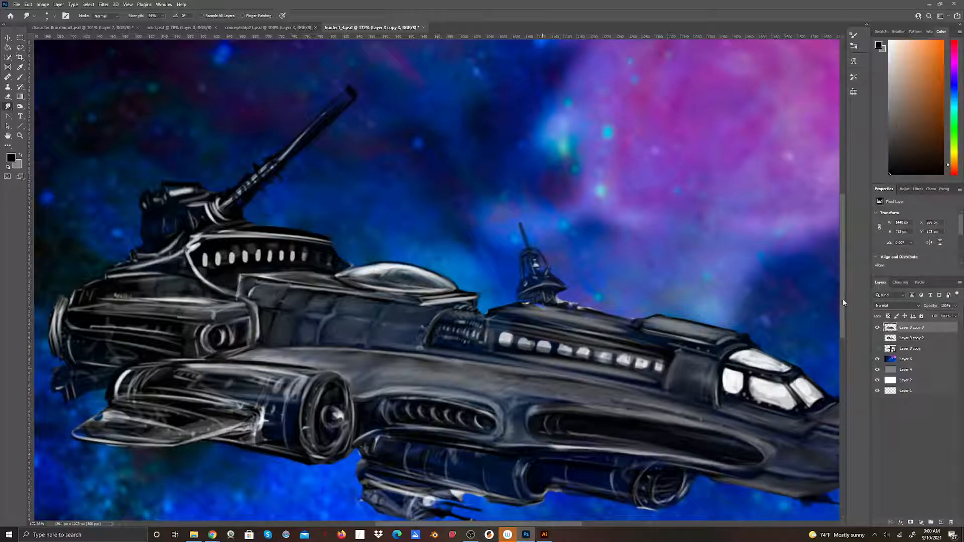
# Smudge the rim bands of the large side engine, and paint black shading inside its round intake.
pyautogui.scroll(-3, 838, 326)
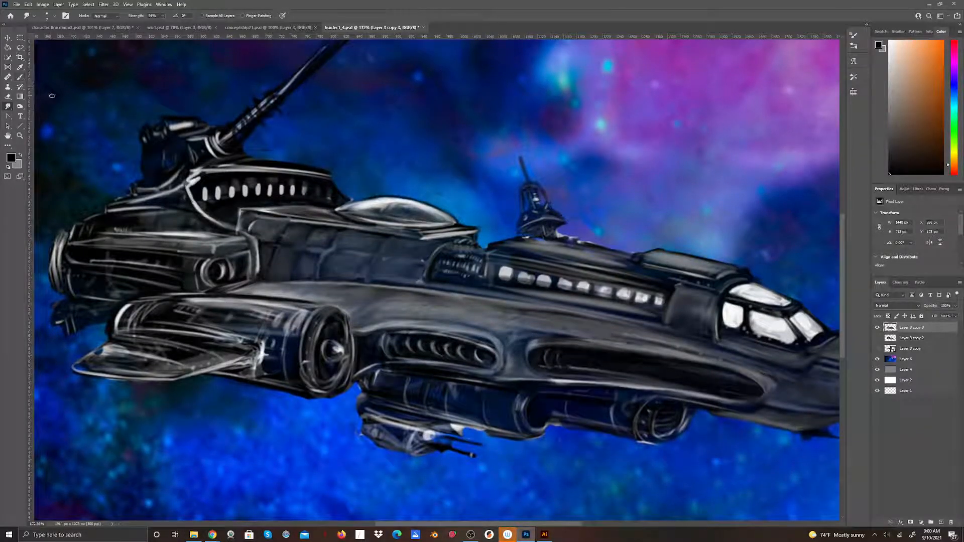
pyautogui.moveTo(299, 313)
pyautogui.mouseDown()
pyautogui.moveTo(285, 345)
pyautogui.moveTo(296, 320)
pyautogui.moveTo(291, 384)
pyautogui.moveTo(290, 337)
pyautogui.moveTo(300, 335)
pyautogui.moveTo(290, 362)
pyautogui.moveTo(304, 312)
pyautogui.moveTo(294, 379)
pyautogui.mouseUp()
pyautogui.moveTo(300, 324)
pyautogui.mouseDown()
pyautogui.moveTo(301, 375)
pyautogui.moveTo(301, 339)
pyautogui.moveTo(316, 395)
pyautogui.mouseUp()
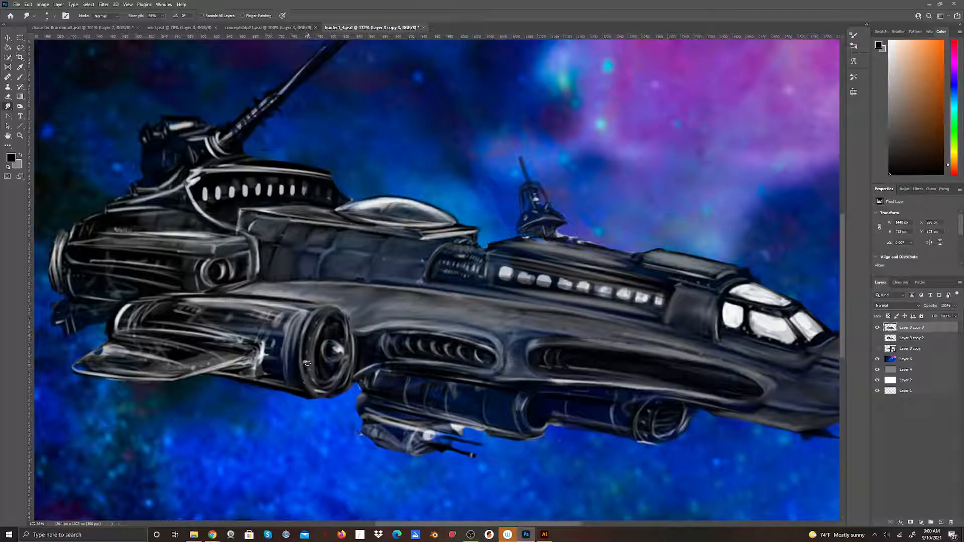
pyautogui.moveTo(307, 332)
pyautogui.mouseDown()
pyautogui.moveTo(317, 395)
pyautogui.moveTo(309, 381)
pyautogui.moveTo(323, 322)
pyautogui.moveTo(318, 383)
pyautogui.moveTo(314, 339)
pyautogui.moveTo(321, 357)
pyautogui.moveTo(312, 375)
pyautogui.moveTo(313, 359)
pyautogui.moveTo(328, 390)
pyautogui.moveTo(318, 388)
pyautogui.moveTo(328, 377)
pyautogui.moveTo(308, 326)
pyautogui.mouseUp()
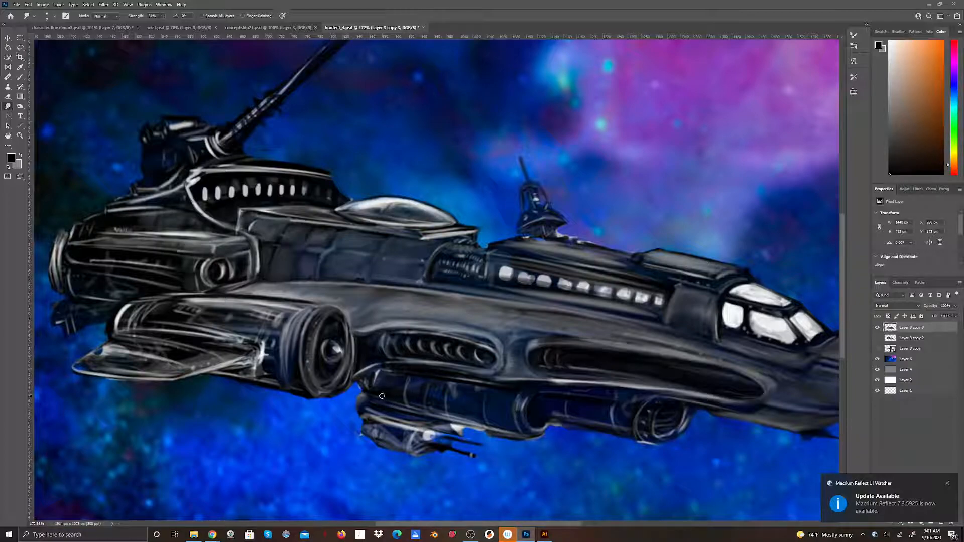
pyautogui.click(20, 76)
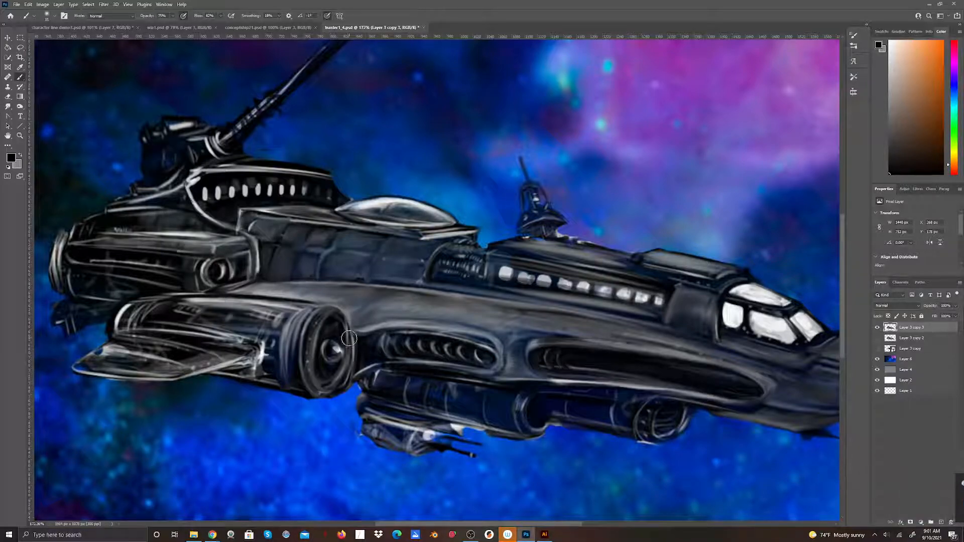
pyautogui.moveTo(342, 348)
pyautogui.mouseDown()
pyautogui.moveTo(326, 384)
pyautogui.moveTo(339, 366)
pyautogui.moveTo(327, 383)
pyautogui.moveTo(340, 325)
pyautogui.moveTo(330, 324)
pyautogui.moveTo(314, 357)
pyautogui.moveTo(323, 326)
pyautogui.moveTo(317, 375)
pyautogui.moveTo(324, 326)
pyautogui.moveTo(319, 379)
pyautogui.moveTo(315, 359)
pyautogui.moveTo(332, 377)
pyautogui.moveTo(316, 370)
pyautogui.moveTo(328, 325)
pyautogui.moveTo(315, 343)
pyautogui.moveTo(326, 321)
pyautogui.moveTo(317, 364)
pyautogui.moveTo(335, 325)
pyautogui.mouseUp()
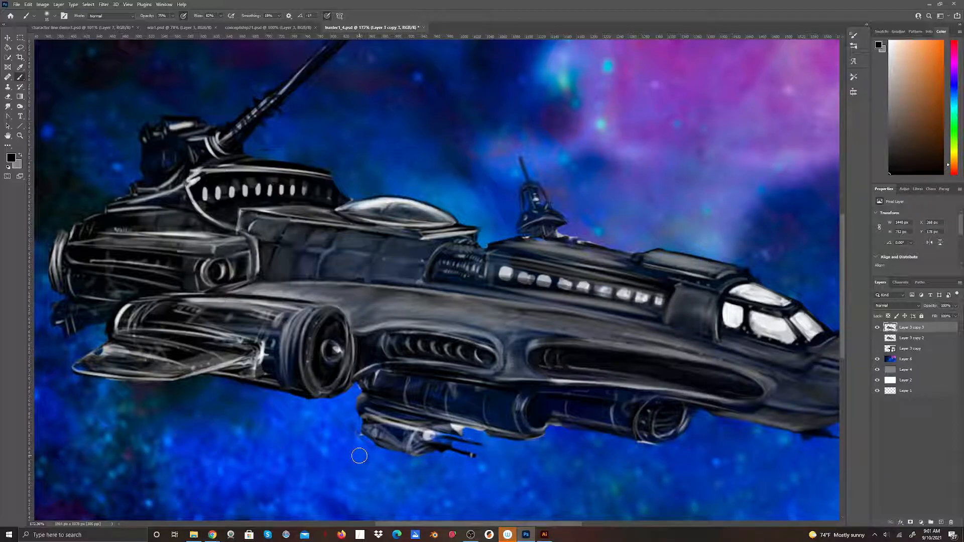
# Swap back to grey and brush it over the large side engine's casing and rim bands.
pyautogui.click(21, 156)
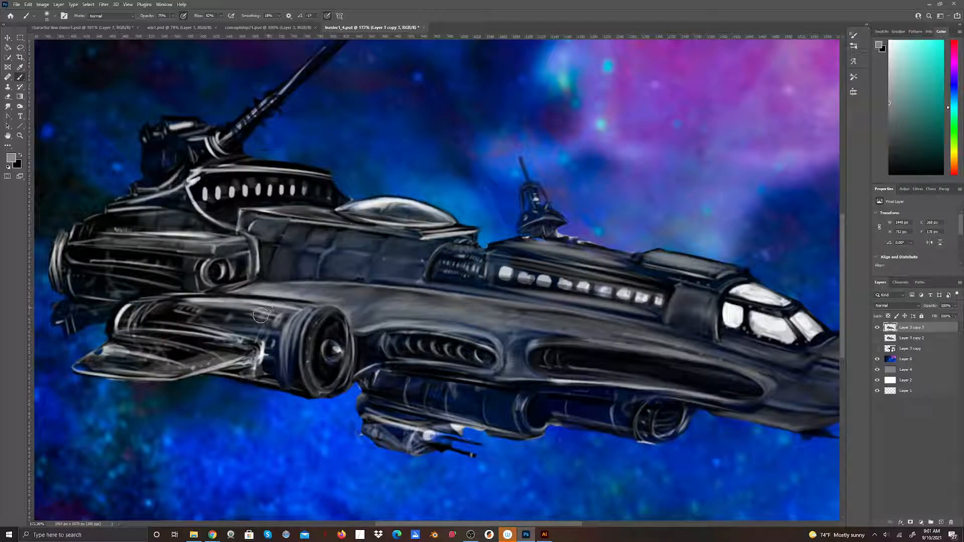
pyautogui.moveTo(247, 334)
pyautogui.mouseDown()
pyautogui.moveTo(256, 308)
pyautogui.moveTo(240, 338)
pyautogui.moveTo(249, 309)
pyautogui.moveTo(232, 330)
pyautogui.moveTo(242, 302)
pyautogui.moveTo(223, 333)
pyautogui.moveTo(233, 300)
pyautogui.moveTo(220, 329)
pyautogui.moveTo(221, 311)
pyautogui.moveTo(211, 326)
pyautogui.moveTo(221, 303)
pyautogui.moveTo(207, 330)
pyautogui.moveTo(215, 300)
pyautogui.moveTo(192, 324)
pyautogui.moveTo(202, 300)
pyautogui.moveTo(188, 325)
pyautogui.moveTo(193, 303)
pyautogui.moveTo(180, 319)
pyautogui.moveTo(190, 301)
pyautogui.moveTo(173, 325)
pyautogui.moveTo(185, 299)
pyautogui.moveTo(171, 327)
pyautogui.moveTo(178, 302)
pyautogui.moveTo(166, 326)
pyautogui.moveTo(174, 302)
pyautogui.moveTo(164, 320)
pyautogui.moveTo(159, 311)
pyautogui.moveTo(151, 320)
pyautogui.moveTo(154, 306)
pyautogui.moveTo(144, 326)
pyautogui.moveTo(156, 300)
pyautogui.moveTo(140, 329)
pyautogui.moveTo(155, 293)
pyautogui.mouseUp()
pyautogui.moveTo(270, 380)
pyautogui.mouseDown()
pyautogui.moveTo(288, 314)
pyautogui.moveTo(269, 361)
pyautogui.mouseUp()
pyautogui.moveTo(277, 328)
pyautogui.mouseDown()
pyautogui.moveTo(271, 382)
pyautogui.moveTo(268, 328)
pyautogui.moveTo(269, 383)
pyautogui.moveTo(266, 328)
pyautogui.moveTo(273, 386)
pyautogui.moveTo(283, 316)
pyautogui.moveTo(280, 385)
pyautogui.moveTo(298, 334)
pyautogui.moveTo(293, 367)
pyautogui.moveTo(320, 309)
pyautogui.moveTo(305, 328)
pyautogui.moveTo(315, 313)
pyautogui.moveTo(298, 383)
pyautogui.moveTo(296, 340)
pyautogui.moveTo(305, 392)
pyautogui.moveTo(296, 374)
pyautogui.moveTo(310, 394)
pyautogui.mouseUp()
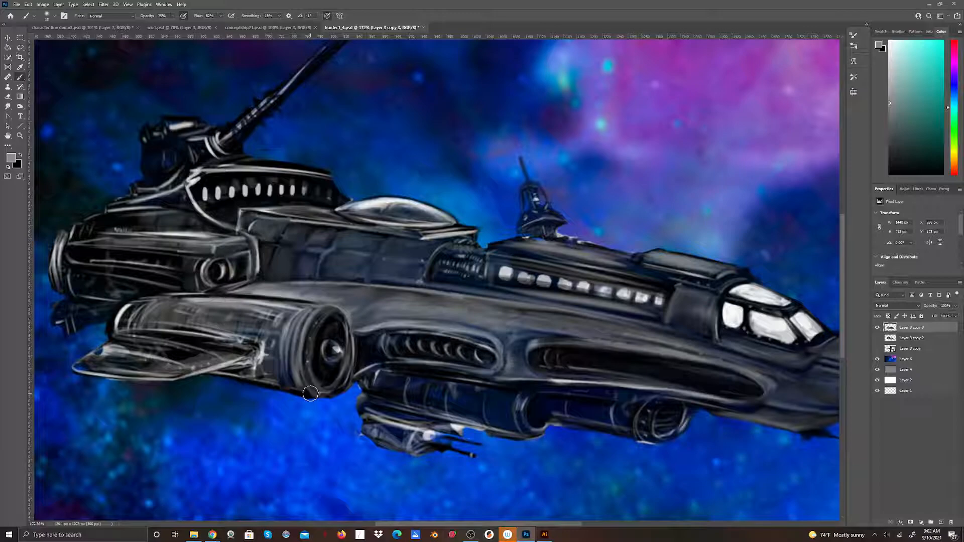
# Brush grey over the fin beneath the side engine and along the seam where they meet.
pyautogui.moveTo(98, 353)
pyautogui.mouseDown()
pyautogui.moveTo(126, 336)
pyautogui.moveTo(81, 363)
pyautogui.moveTo(157, 349)
pyautogui.moveTo(94, 369)
pyautogui.moveTo(125, 368)
pyautogui.moveTo(79, 366)
pyautogui.moveTo(180, 373)
pyautogui.moveTo(147, 378)
pyautogui.moveTo(254, 348)
pyautogui.mouseUp()
pyautogui.moveTo(152, 352)
pyautogui.mouseDown()
pyautogui.moveTo(133, 349)
pyautogui.moveTo(209, 356)
pyautogui.moveTo(167, 352)
pyautogui.moveTo(197, 359)
pyautogui.mouseUp()
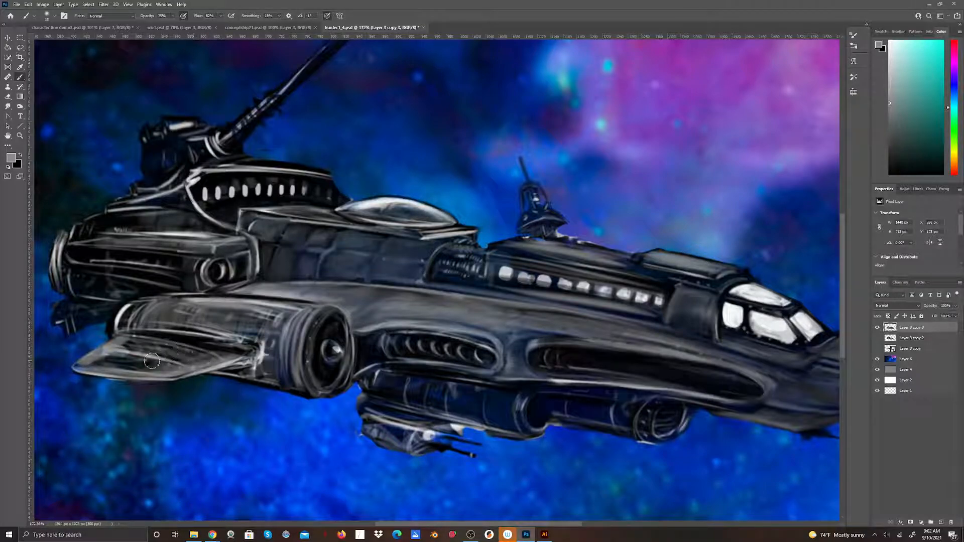
pyautogui.moveTo(126, 363)
pyautogui.mouseDown()
pyautogui.moveTo(78, 363)
pyautogui.moveTo(164, 372)
pyautogui.moveTo(136, 359)
pyautogui.moveTo(182, 369)
pyautogui.moveTo(207, 354)
pyautogui.moveTo(215, 347)
pyautogui.mouseUp()
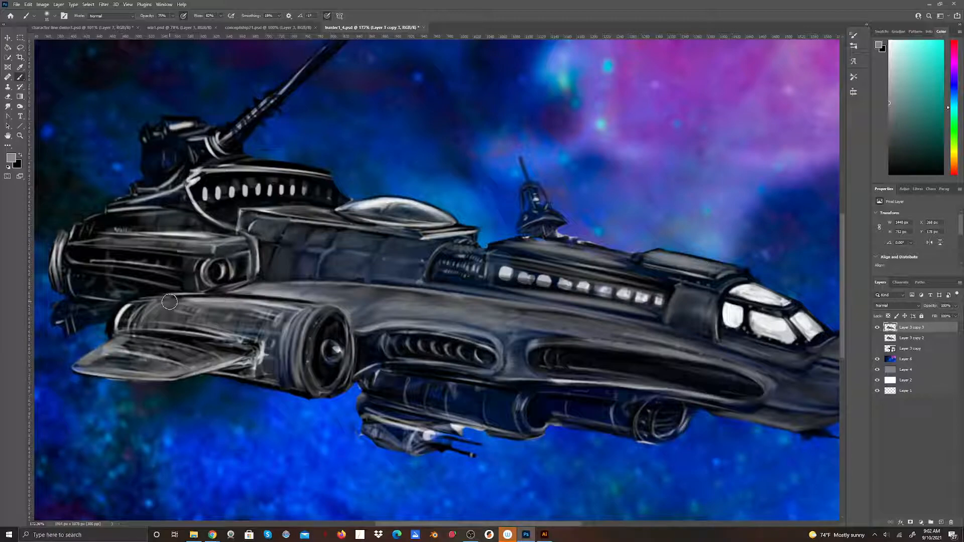
pyautogui.moveTo(166, 339)
pyautogui.mouseDown()
pyautogui.moveTo(217, 347)
pyautogui.moveTo(151, 332)
pyautogui.moveTo(224, 341)
pyautogui.mouseUp()
pyautogui.moveTo(168, 331)
pyautogui.mouseDown()
pyautogui.moveTo(224, 358)
pyautogui.moveTo(249, 352)
pyautogui.moveTo(184, 367)
pyautogui.mouseUp()
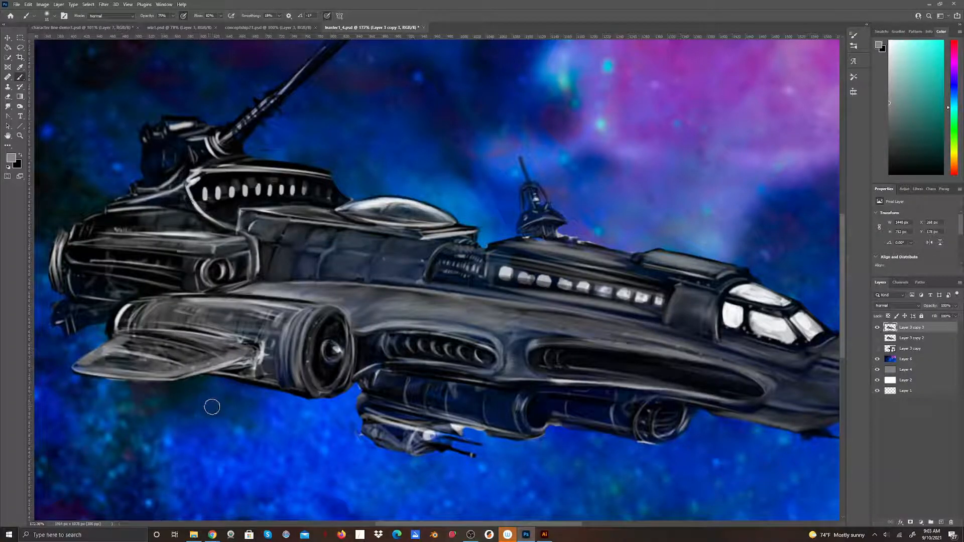
# Touch up the side engine's casing in grey, and brush grey over the dark stripes of the rear engine pod above it.
pyautogui.moveTo(266, 364)
pyautogui.mouseDown()
pyautogui.moveTo(232, 374)
pyautogui.moveTo(265, 382)
pyautogui.moveTo(262, 364)
pyautogui.moveTo(281, 387)
pyautogui.moveTo(274, 353)
pyautogui.moveTo(286, 385)
pyautogui.moveTo(277, 344)
pyautogui.moveTo(281, 381)
pyautogui.moveTo(287, 323)
pyautogui.moveTo(281, 374)
pyautogui.moveTo(304, 304)
pyautogui.moveTo(287, 373)
pyautogui.moveTo(282, 354)
pyautogui.moveTo(291, 356)
pyautogui.moveTo(286, 375)
pyautogui.moveTo(288, 355)
pyautogui.mouseUp()
pyautogui.moveTo(296, 317)
pyautogui.mouseDown()
pyautogui.moveTo(274, 369)
pyautogui.moveTo(295, 310)
pyautogui.moveTo(276, 358)
pyautogui.moveTo(280, 323)
pyautogui.moveTo(268, 370)
pyautogui.moveTo(279, 318)
pyautogui.moveTo(168, 310)
pyautogui.moveTo(284, 320)
pyautogui.mouseUp()
pyautogui.moveTo(157, 310)
pyautogui.mouseDown()
pyautogui.moveTo(126, 312)
pyautogui.moveTo(152, 311)
pyautogui.mouseUp()
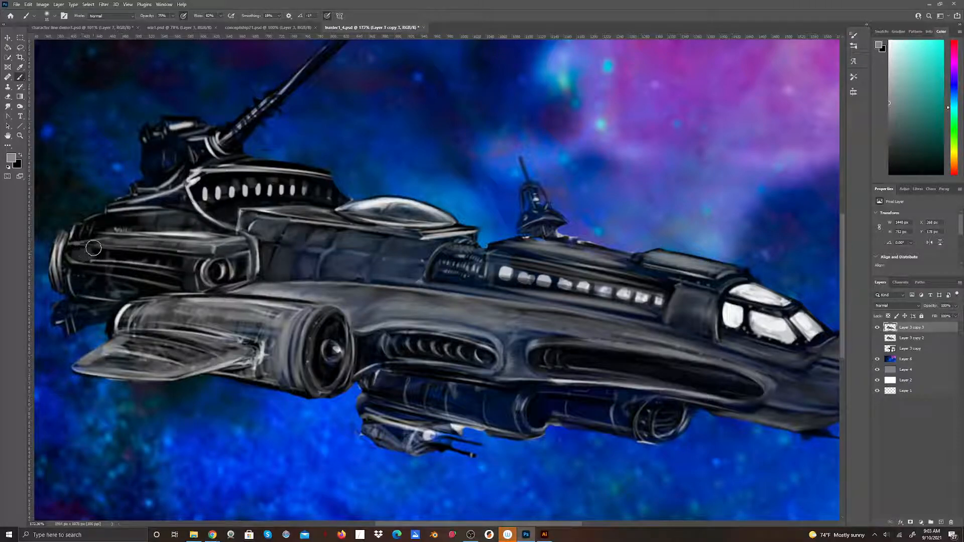
pyautogui.moveTo(98, 258)
pyautogui.mouseDown()
pyautogui.moveTo(145, 254)
pyautogui.moveTo(152, 267)
pyautogui.moveTo(162, 256)
pyautogui.moveTo(170, 270)
pyautogui.moveTo(183, 257)
pyautogui.moveTo(188, 272)
pyautogui.moveTo(219, 253)
pyautogui.moveTo(194, 260)
pyautogui.moveTo(198, 288)
pyautogui.moveTo(192, 259)
pyautogui.mouseUp()
pyautogui.moveTo(92, 277)
pyautogui.mouseDown()
pyautogui.moveTo(122, 294)
pyautogui.moveTo(137, 274)
pyautogui.moveTo(146, 290)
pyautogui.moveTo(154, 278)
pyautogui.moveTo(165, 289)
pyautogui.moveTo(207, 287)
pyautogui.mouseUp()
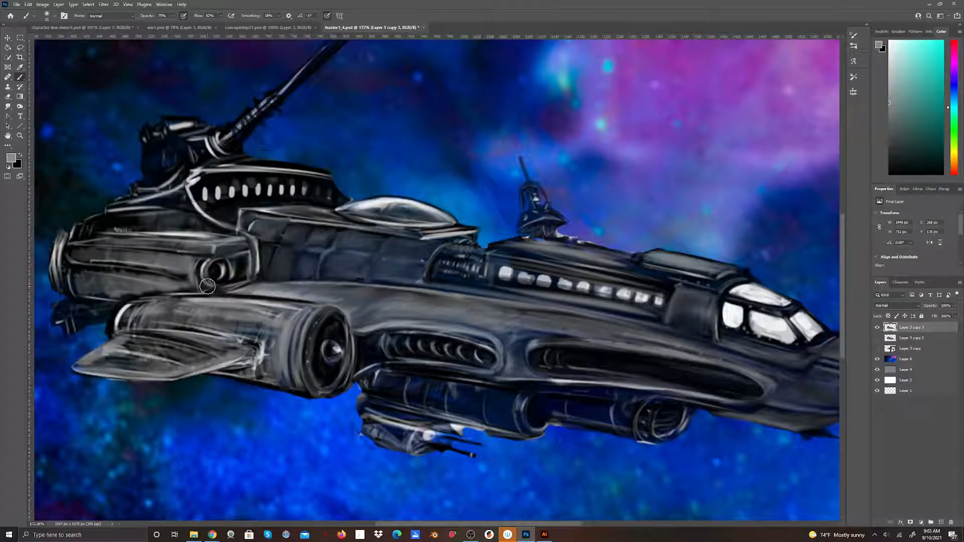
# Brush grey over the upper panels of the rear hull and the top of the rear engine pod.
pyautogui.moveTo(189, 177)
pyautogui.mouseDown()
pyautogui.moveTo(181, 190)
pyautogui.moveTo(192, 201)
pyautogui.mouseUp()
pyautogui.moveTo(94, 228)
pyautogui.mouseDown()
pyautogui.moveTo(157, 218)
pyautogui.moveTo(157, 230)
pyautogui.moveTo(165, 214)
pyautogui.moveTo(171, 228)
pyautogui.moveTo(198, 216)
pyautogui.moveTo(197, 227)
pyautogui.moveTo(232, 232)
pyautogui.moveTo(158, 205)
pyautogui.moveTo(116, 210)
pyautogui.moveTo(157, 198)
pyautogui.moveTo(157, 207)
pyautogui.moveTo(184, 191)
pyautogui.moveTo(185, 204)
pyautogui.moveTo(212, 204)
pyautogui.mouseUp()
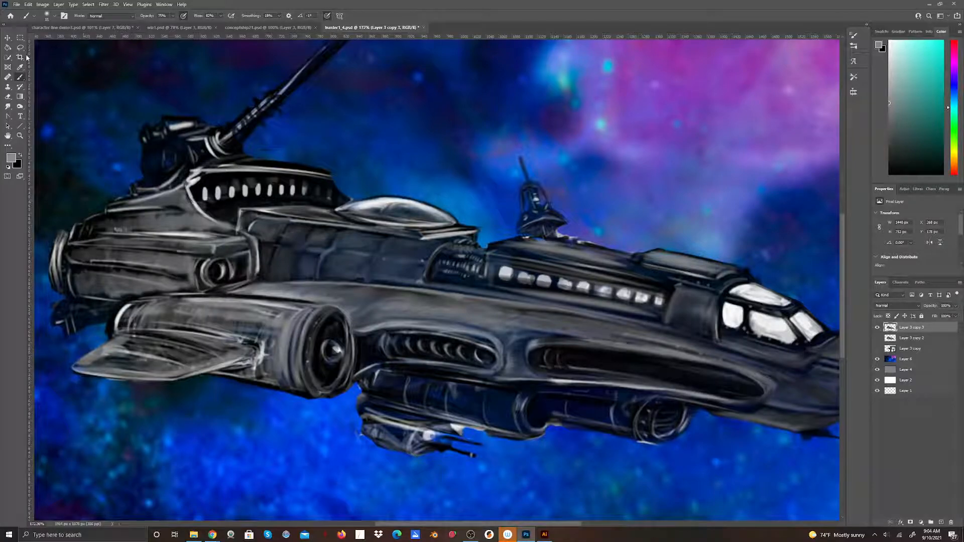
pyautogui.moveTo(103, 215)
pyautogui.mouseDown()
pyautogui.moveTo(83, 236)
pyautogui.moveTo(96, 221)
pyautogui.moveTo(94, 236)
pyautogui.mouseUp()
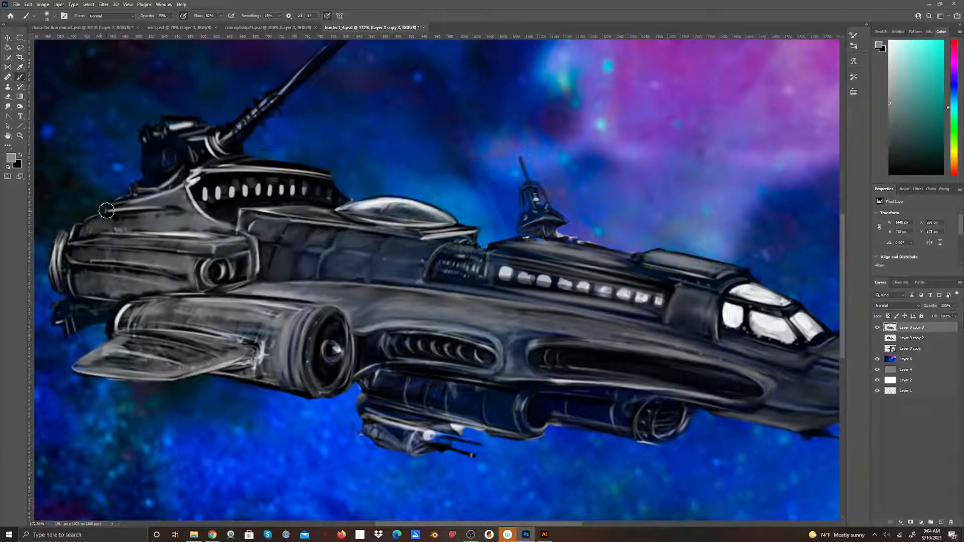
# Brush grey over the rear turret's housing and along its long cannon barrel.
pyautogui.moveTo(150, 172)
pyautogui.mouseDown()
pyautogui.moveTo(147, 183)
pyautogui.moveTo(156, 146)
pyautogui.moveTo(159, 176)
pyautogui.moveTo(160, 145)
pyautogui.moveTo(163, 176)
pyautogui.moveTo(170, 153)
pyautogui.moveTo(166, 171)
pyautogui.moveTo(187, 146)
pyautogui.moveTo(155, 146)
pyautogui.moveTo(209, 133)
pyautogui.moveTo(201, 160)
pyautogui.moveTo(203, 144)
pyautogui.moveTo(213, 157)
pyautogui.moveTo(338, 47)
pyautogui.mouseUp()
pyautogui.moveTo(212, 128); pyautogui.dragTo(228, 131)
pyautogui.moveTo(163, 121)
pyautogui.mouseDown()
pyautogui.moveTo(168, 131)
pyautogui.moveTo(175, 121)
pyautogui.moveTo(161, 129)
pyautogui.moveTo(198, 121)
pyautogui.moveTo(153, 135)
pyautogui.mouseUp()
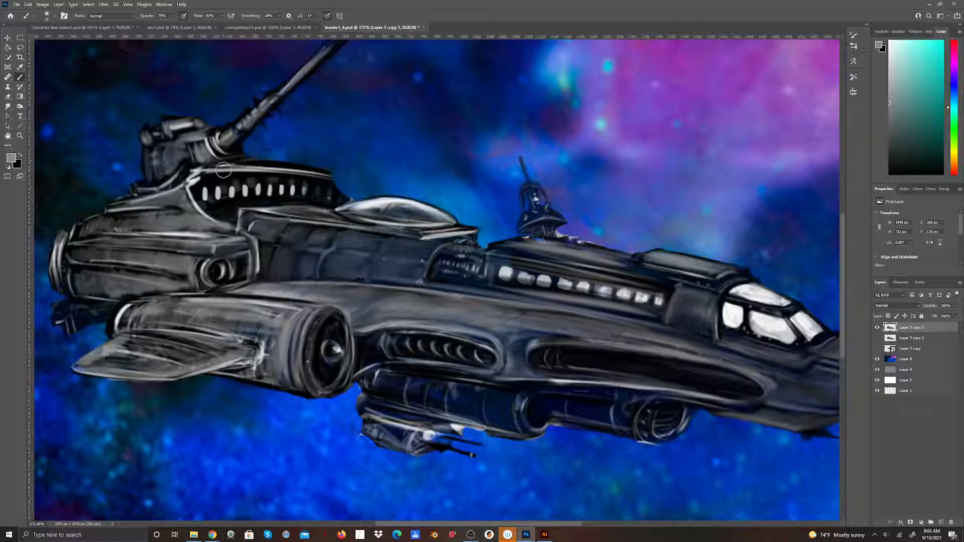
# Paint grey along the roof of the rear windowed deck and erase the paint spilling past its edge.
pyautogui.moveTo(221, 173)
pyautogui.mouseDown()
pyautogui.moveTo(324, 167)
pyautogui.moveTo(281, 166)
pyautogui.moveTo(332, 174)
pyautogui.moveTo(339, 195)
pyautogui.moveTo(329, 172)
pyautogui.moveTo(347, 196)
pyautogui.mouseUp()
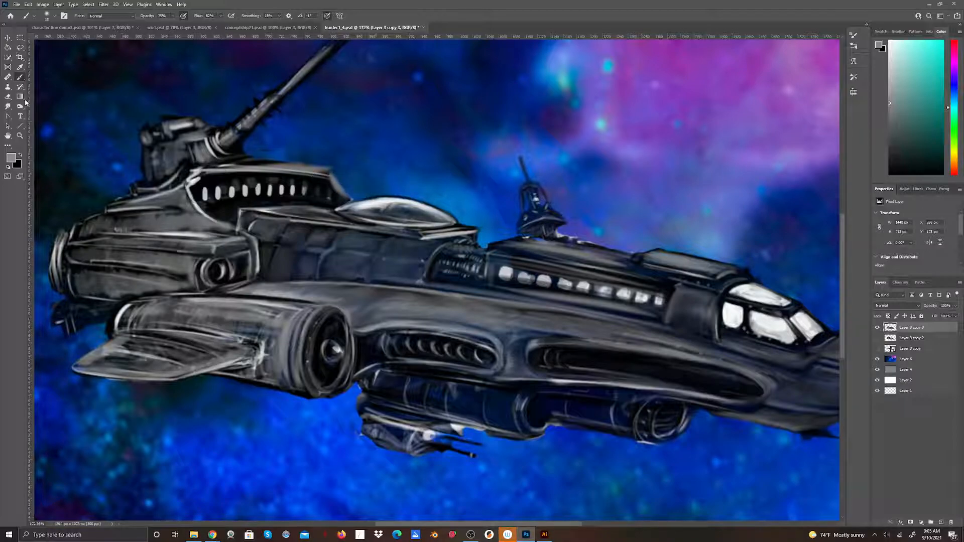
pyautogui.click(8, 96)
pyautogui.moveTo(274, 163)
pyautogui.mouseDown()
pyautogui.moveTo(304, 163)
pyautogui.moveTo(250, 162)
pyautogui.moveTo(339, 161)
pyautogui.moveTo(255, 162)
pyautogui.moveTo(304, 157)
pyautogui.moveTo(269, 152)
pyautogui.moveTo(280, 149)
pyautogui.moveTo(356, 158)
pyautogui.moveTo(304, 164)
pyautogui.moveTo(336, 167)
pyautogui.moveTo(334, 123)
pyautogui.moveTo(333, 173)
pyautogui.moveTo(354, 194)
pyautogui.mouseUp()
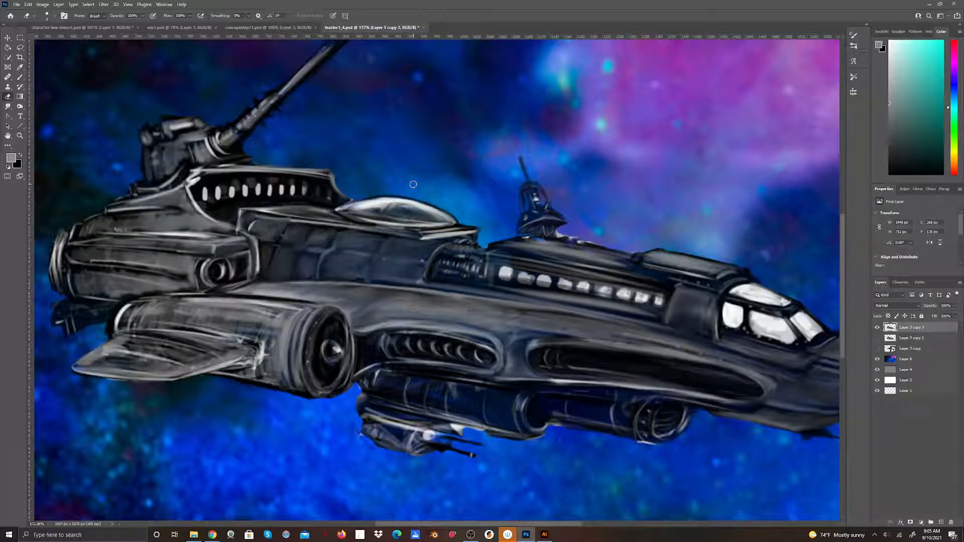
# Smudge the seams between the rear engine pod and the mid hull, including the ledge below the windowed deck.
pyautogui.click(8, 106)
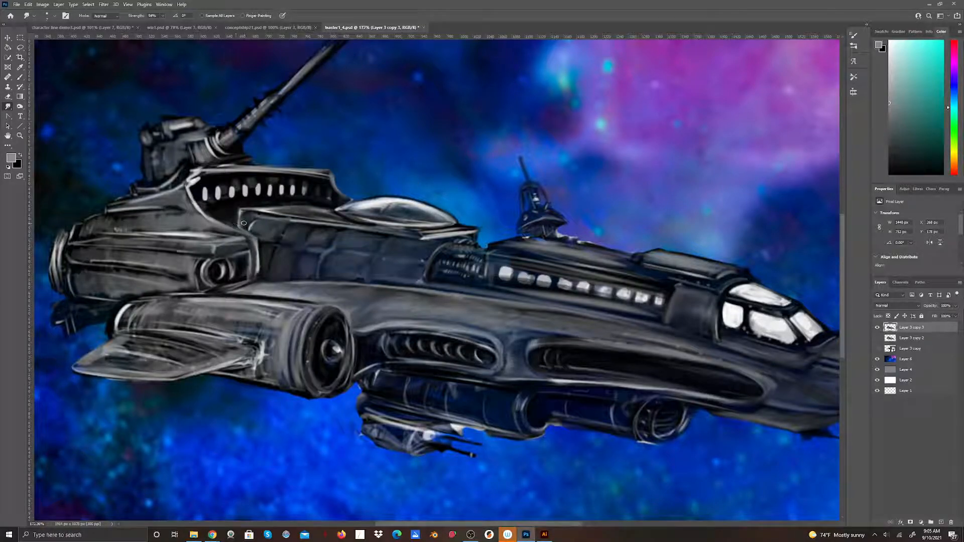
pyautogui.moveTo(253, 218)
pyautogui.mouseDown()
pyautogui.moveTo(270, 207)
pyautogui.moveTo(238, 218)
pyautogui.mouseUp()
pyautogui.moveTo(238, 214)
pyautogui.mouseDown()
pyautogui.moveTo(215, 215)
pyautogui.moveTo(233, 219)
pyautogui.moveTo(203, 216)
pyautogui.moveTo(230, 221)
pyautogui.mouseUp()
pyautogui.moveTo(302, 206); pyautogui.dragTo(339, 207)
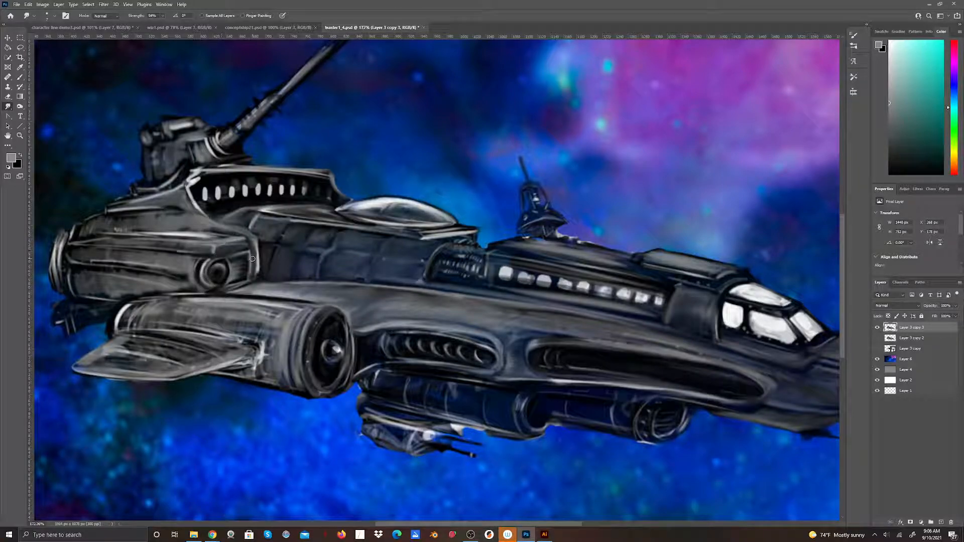
pyautogui.moveTo(250, 269)
pyautogui.mouseDown()
pyautogui.moveTo(252, 250)
pyautogui.moveTo(253, 281)
pyautogui.moveTo(258, 251)
pyautogui.moveTo(259, 269)
pyautogui.moveTo(271, 254)
pyautogui.mouseUp()
# Smudge the front row of windows and the hull's upper edge behind the cockpit roof.
pyautogui.moveTo(570, 281)
pyautogui.mouseDown()
pyautogui.moveTo(662, 299)
pyautogui.moveTo(656, 288)
pyautogui.mouseUp()
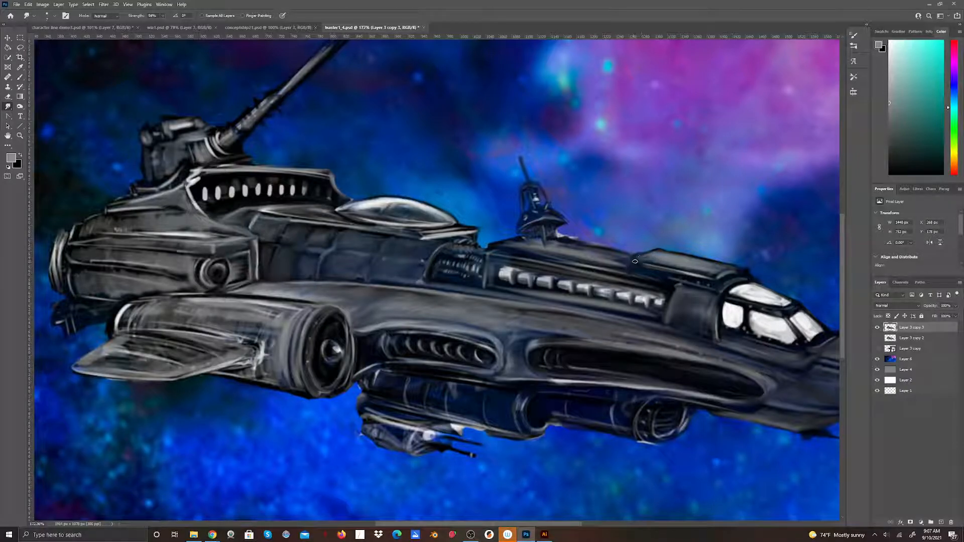
pyautogui.moveTo(634, 263); pyautogui.dragTo(657, 278)
pyautogui.moveTo(631, 259)
pyautogui.mouseDown()
pyautogui.moveTo(649, 250)
pyautogui.moveTo(637, 259)
pyautogui.moveTo(572, 244)
pyautogui.moveTo(635, 252)
pyautogui.mouseUp()
# Switch to a smaller black brush and darken the base of the small antenna tower and the panel lines behind the cockpit.
pyautogui.click(20, 77)
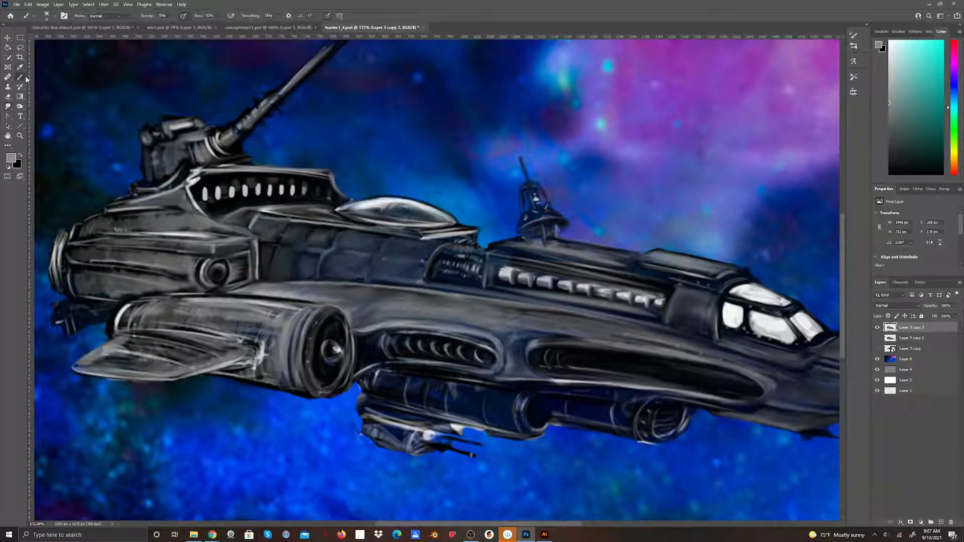
pyautogui.click(21, 155)
pyautogui.moveTo(527, 243); pyautogui.dragTo(542, 239)
pyautogui.click(54, 15)
pyautogui.moveTo(46, 42); pyautogui.dragTo(44, 41)
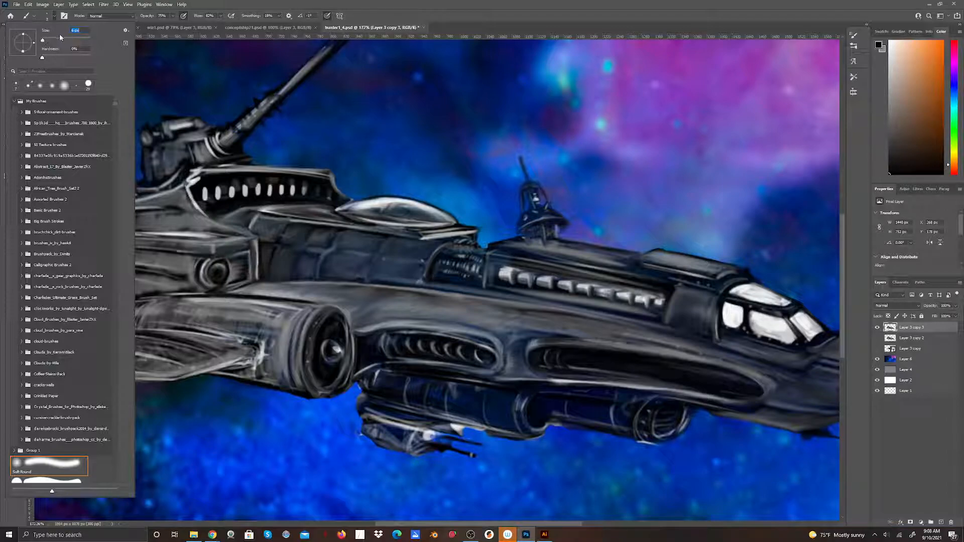
pyautogui.press('Return')
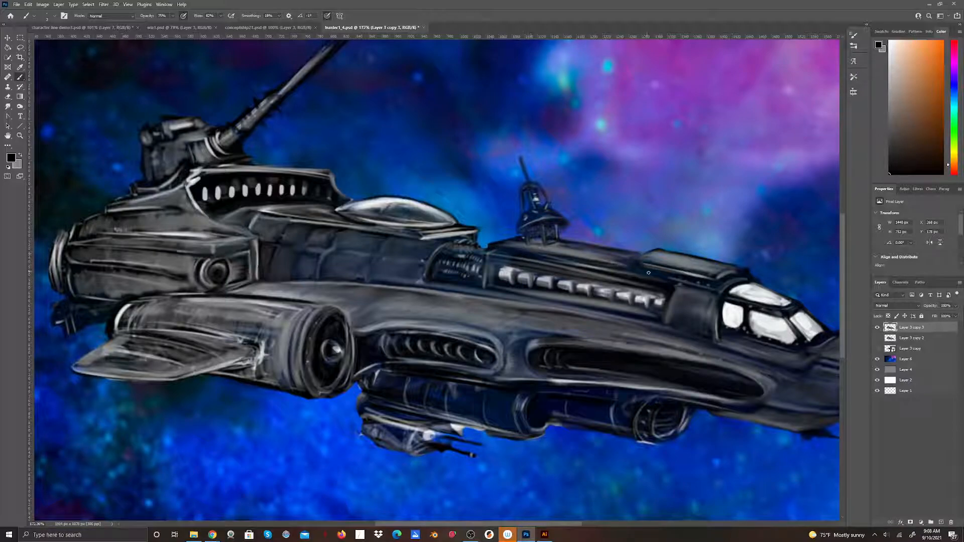
pyautogui.moveTo(679, 287); pyautogui.dragTo(676, 302)
# Swap to grey, enlarge the brush, and paint grey over the engine cylinders beneath the hull.
pyautogui.click(21, 155)
pyautogui.click(54, 16)
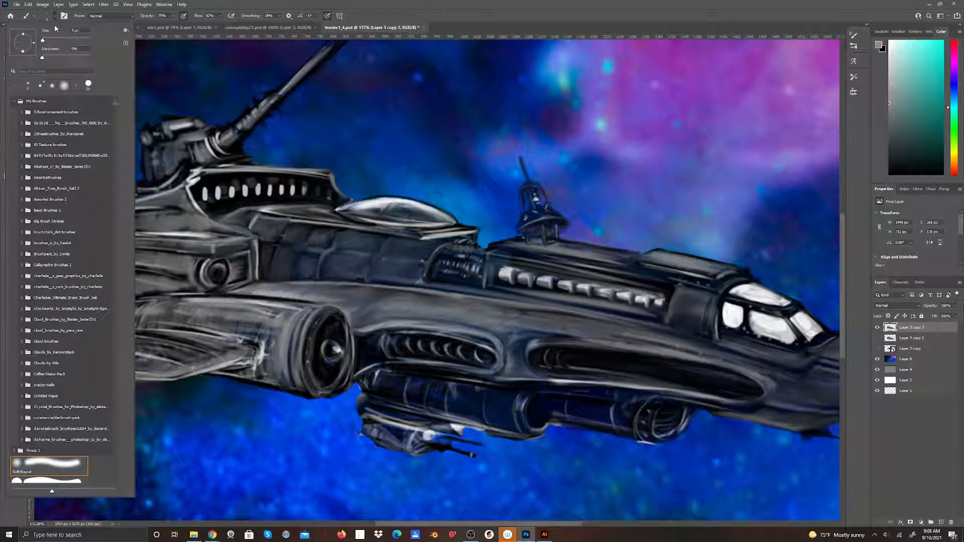
pyautogui.moveTo(43, 40); pyautogui.dragTo(56, 43)
pyautogui.moveTo(47, 40); pyautogui.dragTo(44, 43)
pyautogui.click(388, 395)
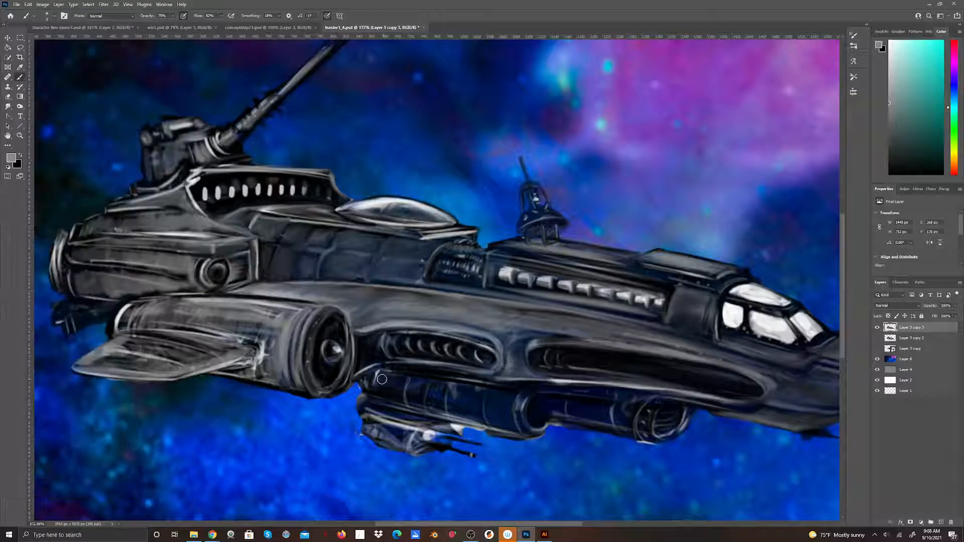
pyautogui.moveTo(386, 390)
pyautogui.mouseDown()
pyautogui.moveTo(395, 410)
pyautogui.moveTo(373, 407)
pyautogui.moveTo(413, 416)
pyautogui.moveTo(364, 410)
pyautogui.moveTo(425, 422)
pyautogui.moveTo(351, 409)
pyautogui.moveTo(433, 422)
pyautogui.moveTo(362, 410)
pyautogui.moveTo(432, 422)
pyautogui.moveTo(408, 394)
pyautogui.moveTo(412, 383)
pyautogui.moveTo(417, 408)
pyautogui.moveTo(417, 383)
pyautogui.moveTo(421, 405)
pyautogui.moveTo(424, 383)
pyautogui.moveTo(437, 409)
pyautogui.moveTo(436, 390)
pyautogui.moveTo(461, 416)
pyautogui.moveTo(463, 396)
pyautogui.moveTo(474, 419)
pyautogui.moveTo(476, 399)
pyautogui.moveTo(481, 422)
pyautogui.moveTo(451, 414)
pyautogui.moveTo(453, 393)
pyautogui.moveTo(490, 414)
pyautogui.moveTo(489, 424)
pyautogui.moveTo(491, 406)
pyautogui.moveTo(504, 426)
pyautogui.moveTo(492, 406)
pyautogui.moveTo(505, 427)
pyautogui.moveTo(498, 403)
pyautogui.moveTo(516, 430)
pyautogui.moveTo(508, 428)
pyautogui.moveTo(548, 421)
pyautogui.moveTo(533, 407)
pyautogui.moveTo(529, 415)
pyautogui.moveTo(545, 403)
pyautogui.moveTo(563, 424)
pyautogui.moveTo(544, 401)
pyautogui.moveTo(547, 417)
pyautogui.moveTo(548, 399)
pyautogui.moveTo(559, 416)
pyautogui.moveTo(564, 401)
pyautogui.moveTo(545, 416)
pyautogui.moveTo(572, 420)
pyautogui.moveTo(570, 402)
pyautogui.moveTo(583, 422)
pyautogui.moveTo(581, 401)
pyautogui.moveTo(593, 424)
pyautogui.moveTo(600, 404)
pyautogui.moveTo(603, 426)
pyautogui.moveTo(608, 402)
pyautogui.moveTo(597, 418)
pyautogui.moveTo(617, 408)
pyautogui.moveTo(626, 431)
pyautogui.moveTo(629, 415)
pyautogui.moveTo(653, 419)
pyautogui.moveTo(645, 435)
pyautogui.moveTo(642, 411)
pyautogui.moveTo(657, 439)
pyautogui.moveTo(686, 421)
pyautogui.moveTo(671, 433)
pyautogui.moveTo(651, 406)
pyautogui.moveTo(677, 410)
pyautogui.mouseUp()
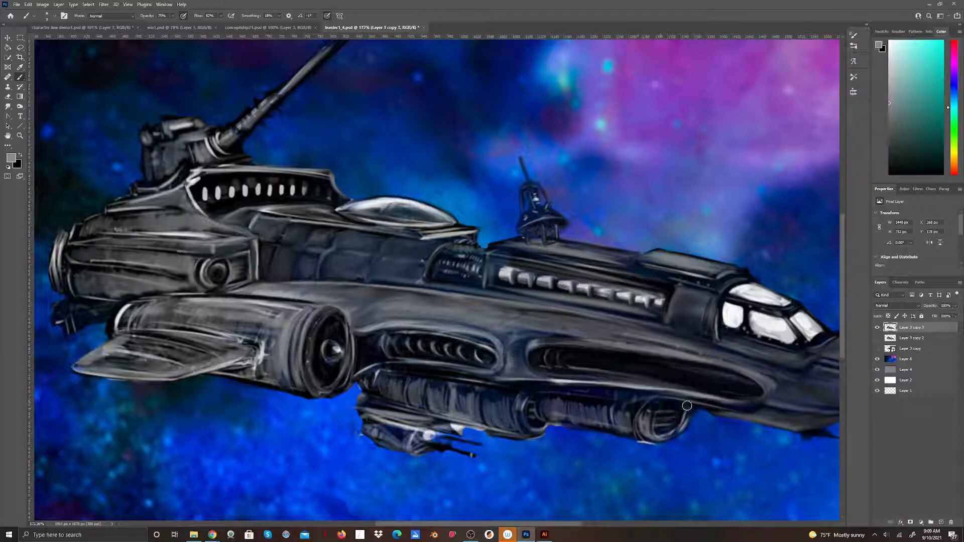
pyautogui.moveTo(521, 397)
pyautogui.mouseDown()
pyautogui.moveTo(652, 404)
pyautogui.moveTo(501, 394)
pyautogui.moveTo(684, 396)
pyautogui.moveTo(738, 418)
pyautogui.mouseUp()
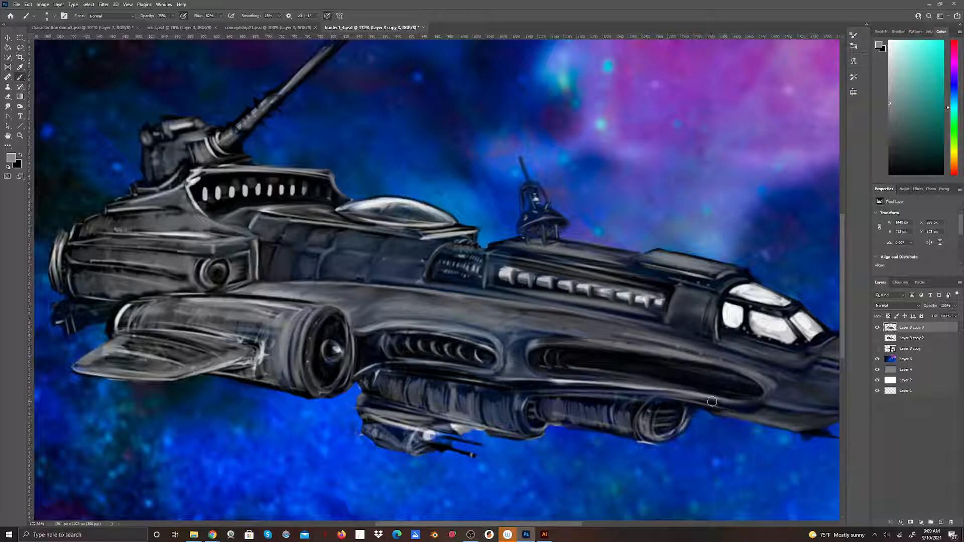
# Smudge the grey strokes on the rear cylinder of the underslung engine into smooth shading.
pyautogui.click(8, 106)
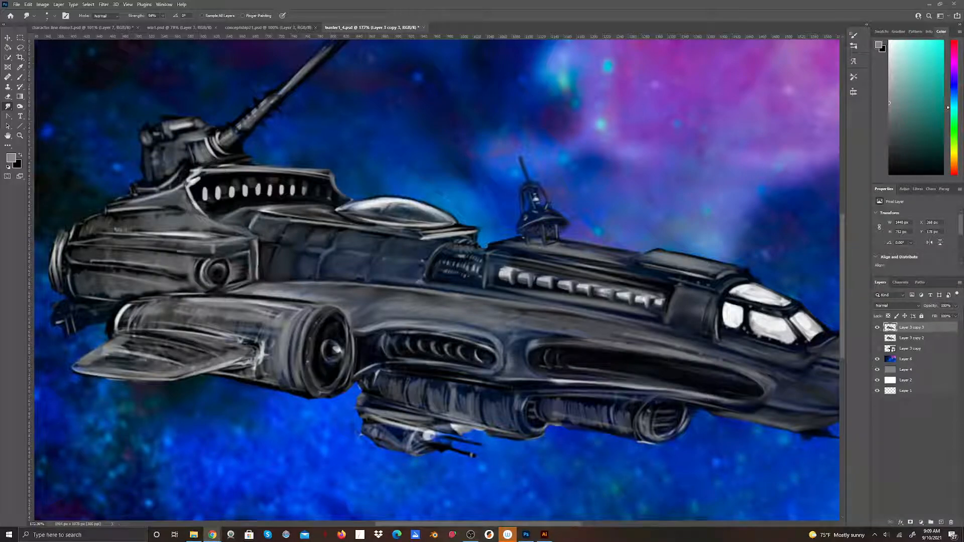
pyautogui.click(383, 386)
pyautogui.moveTo(384, 379)
pyautogui.mouseDown()
pyautogui.moveTo(378, 394)
pyautogui.moveTo(384, 382)
pyautogui.mouseUp()
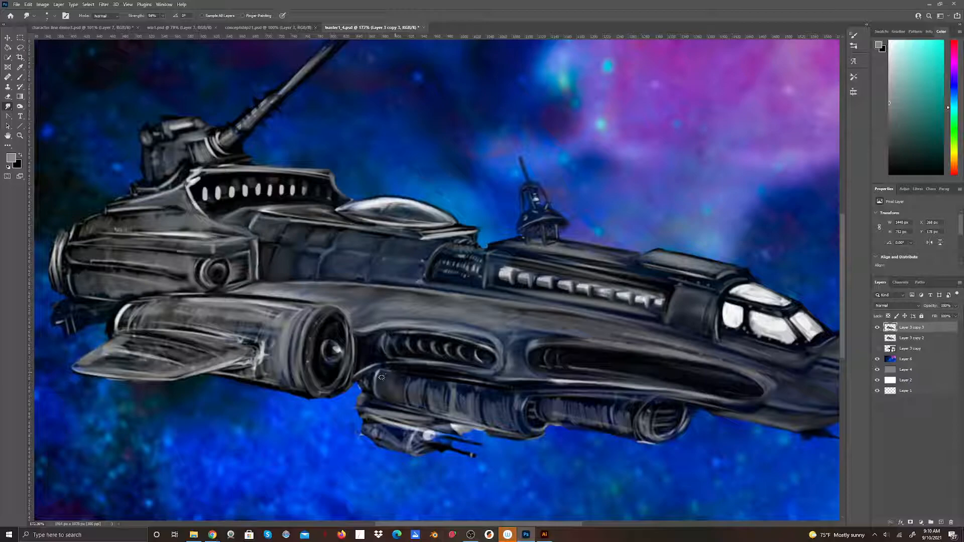
pyautogui.moveTo(391, 376)
pyautogui.mouseDown()
pyautogui.moveTo(390, 401)
pyautogui.moveTo(427, 389)
pyautogui.moveTo(413, 379)
pyautogui.moveTo(418, 405)
pyautogui.mouseUp()
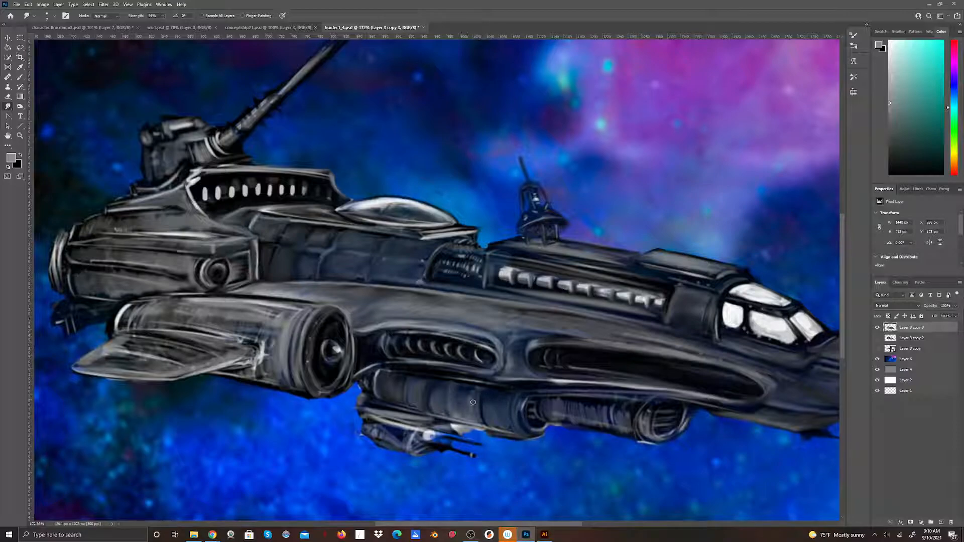
pyautogui.moveTo(456, 410); pyautogui.dragTo(473, 412)
pyautogui.moveTo(507, 440)
pyautogui.mouseDown()
pyautogui.moveTo(474, 429)
pyautogui.moveTo(530, 438)
pyautogui.moveTo(482, 435)
pyautogui.mouseUp()
# Erase stray paint along the lower edges of the underslung engine and the gun pod.
pyautogui.click(8, 96)
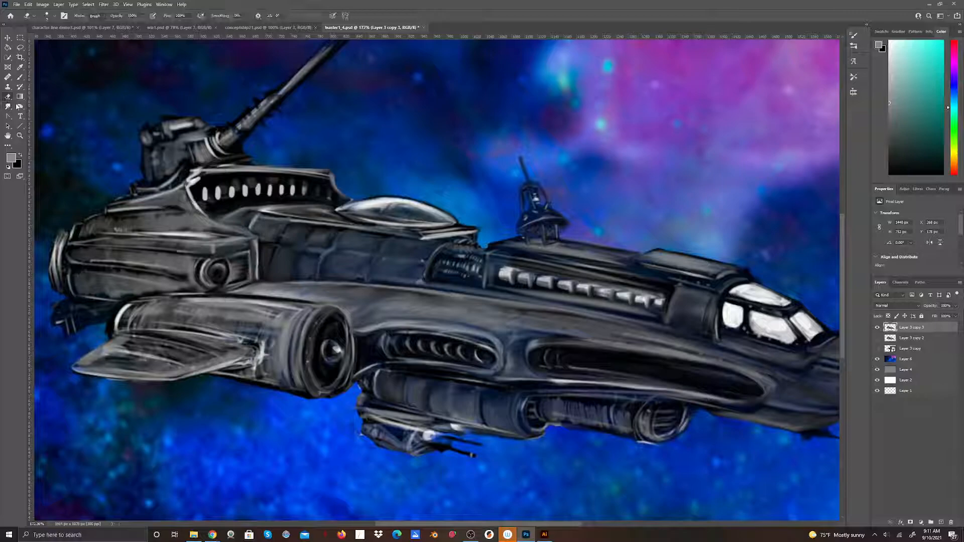
pyautogui.moveTo(467, 434); pyautogui.dragTo(530, 444)
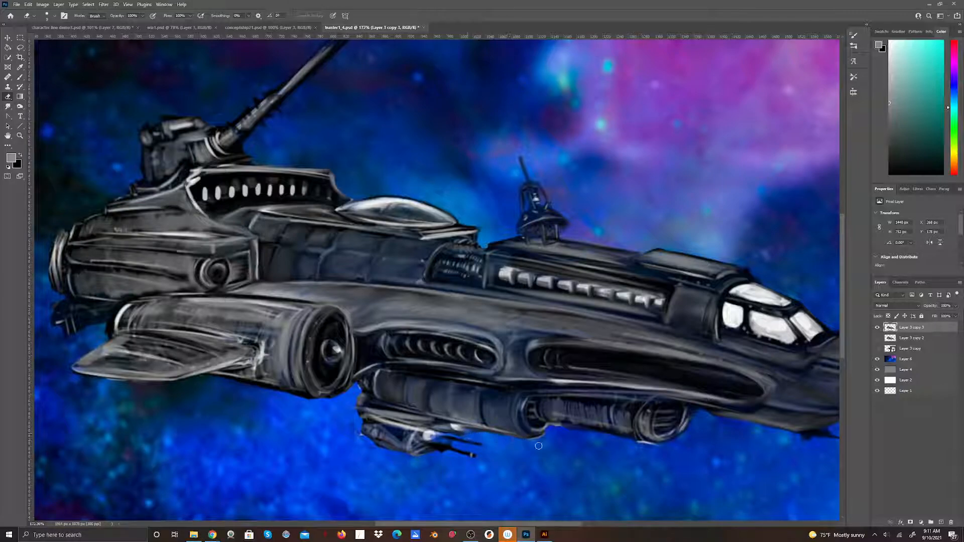
pyautogui.moveTo(472, 432)
pyautogui.mouseDown()
pyautogui.moveTo(460, 434)
pyautogui.moveTo(479, 439)
pyautogui.mouseUp()
pyautogui.moveTo(360, 440); pyautogui.dragTo(356, 433)
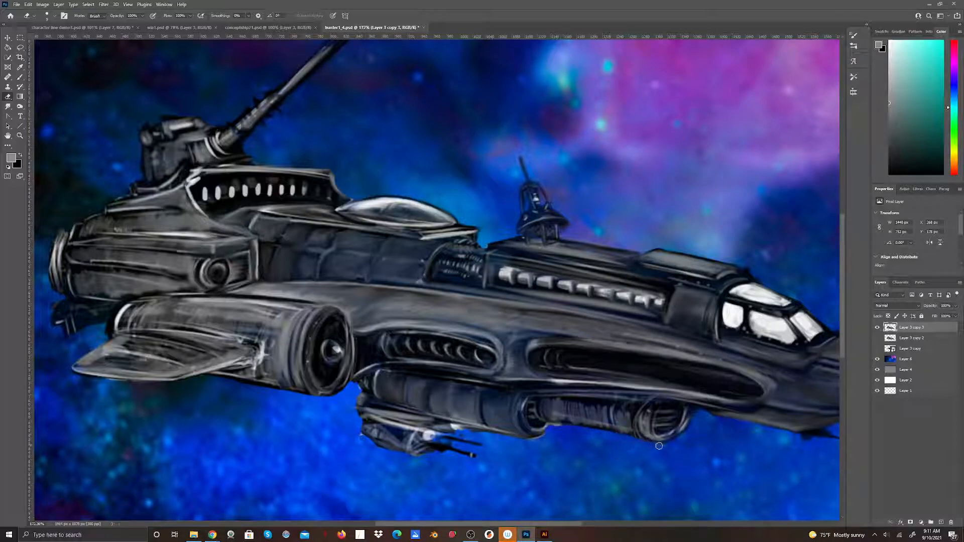
# Touch up the underslung engine's front cylinder, smudge it smooth, and pull its round intake into an angled shape.
pyautogui.click(20, 77)
pyautogui.moveTo(552, 410)
pyautogui.mouseDown()
pyautogui.moveTo(579, 414)
pyautogui.moveTo(573, 406)
pyautogui.moveTo(576, 419)
pyautogui.moveTo(587, 405)
pyautogui.moveTo(597, 424)
pyautogui.moveTo(605, 415)
pyautogui.moveTo(628, 423)
pyautogui.moveTo(619, 416)
pyautogui.moveTo(620, 430)
pyautogui.moveTo(628, 411)
pyautogui.moveTo(645, 425)
pyautogui.mouseUp()
pyautogui.keyDown('alt'); pyautogui.click(8, 106); pyautogui.keyUp('alt')
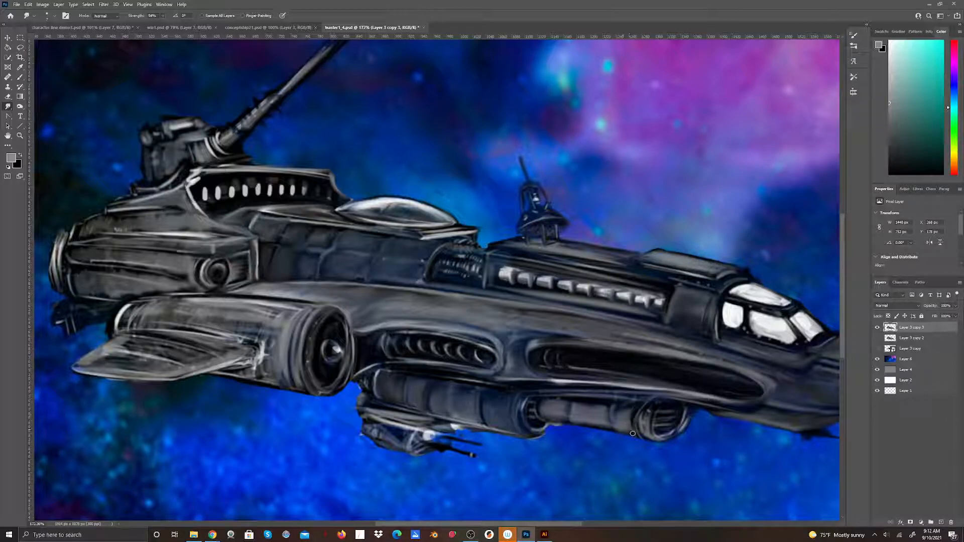
pyautogui.moveTo(652, 432)
pyautogui.mouseDown()
pyautogui.moveTo(658, 400)
pyautogui.moveTo(651, 431)
pyautogui.moveTo(672, 433)
pyautogui.moveTo(686, 412)
pyautogui.moveTo(665, 436)
pyautogui.moveTo(639, 416)
pyautogui.moveTo(642, 425)
pyautogui.moveTo(649, 403)
pyautogui.moveTo(650, 436)
pyautogui.mouseUp()
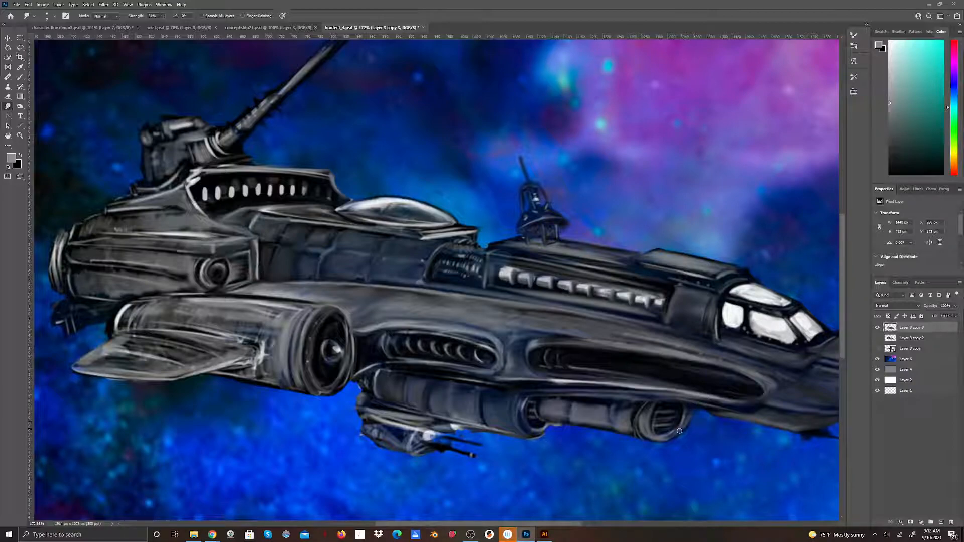
pyautogui.moveTo(667, 427); pyautogui.dragTo(676, 427)
pyautogui.moveTo(660, 426)
pyautogui.mouseDown()
pyautogui.moveTo(693, 420)
pyautogui.moveTo(657, 419)
pyautogui.moveTo(692, 405)
pyautogui.moveTo(687, 424)
pyautogui.mouseUp()
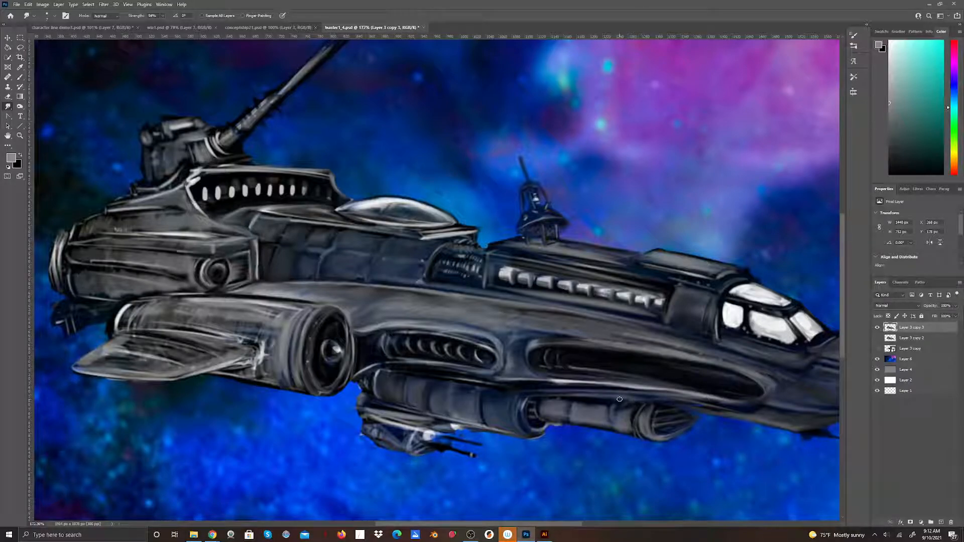
# Paint a grey lip around the underslung engine's front intake and touch up the joint between its cylinders.
pyautogui.click(20, 77)
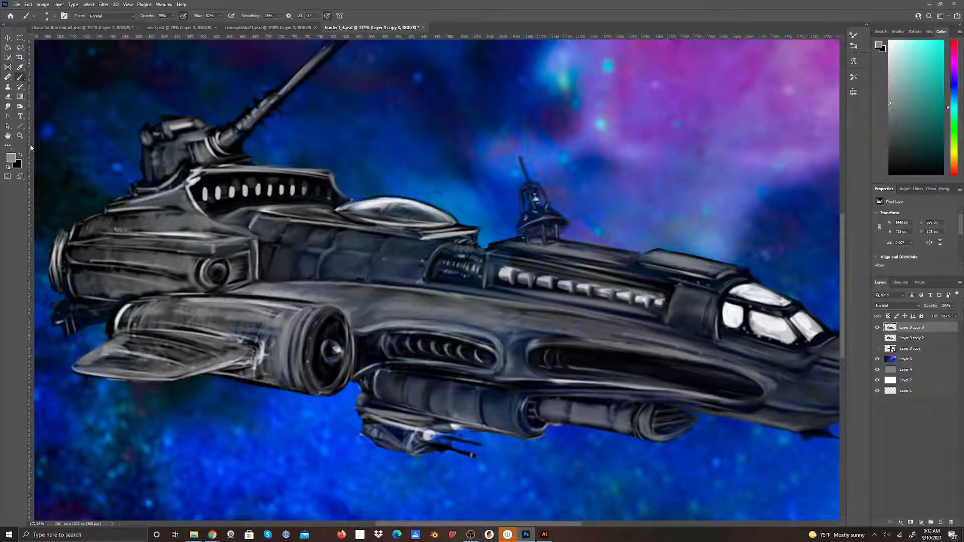
pyautogui.moveTo(696, 414)
pyautogui.mouseDown()
pyautogui.moveTo(685, 436)
pyautogui.moveTo(664, 440)
pyautogui.moveTo(685, 436)
pyautogui.moveTo(661, 439)
pyautogui.moveTo(701, 425)
pyautogui.moveTo(655, 443)
pyautogui.moveTo(705, 419)
pyautogui.moveTo(706, 404)
pyautogui.moveTo(693, 428)
pyautogui.moveTo(704, 414)
pyautogui.moveTo(696, 428)
pyautogui.moveTo(701, 414)
pyautogui.moveTo(652, 429)
pyautogui.moveTo(703, 414)
pyautogui.moveTo(654, 421)
pyautogui.moveTo(685, 411)
pyautogui.moveTo(665, 413)
pyautogui.mouseUp()
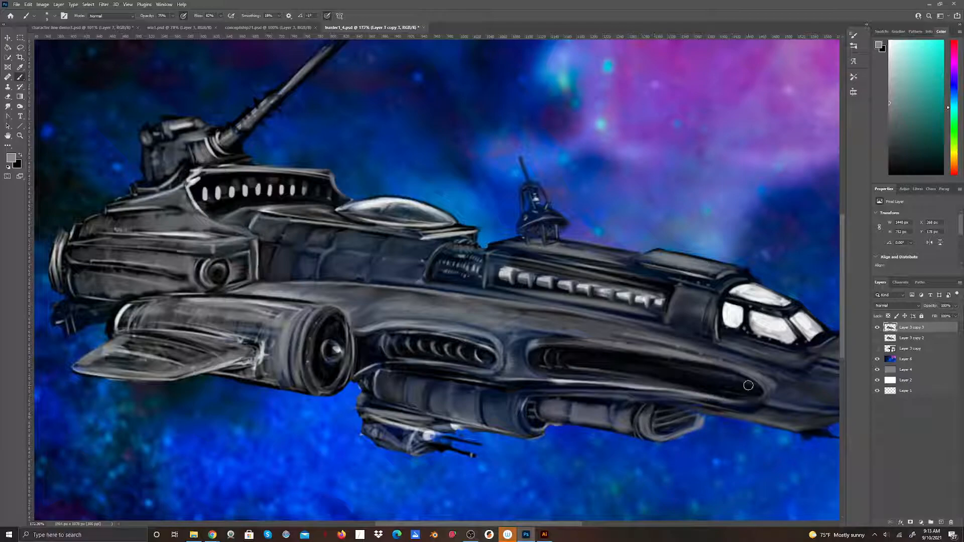
pyautogui.moveTo(539, 432)
pyautogui.mouseDown()
pyautogui.moveTo(533, 431)
pyautogui.moveTo(580, 424)
pyautogui.mouseUp()
# Swap to black and shade the underslung engine's joint and intake, the hull's lower edge, and the rear pod's round port.
pyautogui.click(20, 155)
pyautogui.moveTo(543, 437)
pyautogui.mouseDown()
pyautogui.moveTo(560, 427)
pyautogui.moveTo(530, 437)
pyautogui.moveTo(584, 411)
pyautogui.mouseUp()
pyautogui.moveTo(670, 432)
pyautogui.mouseDown()
pyautogui.moveTo(665, 440)
pyautogui.moveTo(704, 428)
pyautogui.mouseUp()
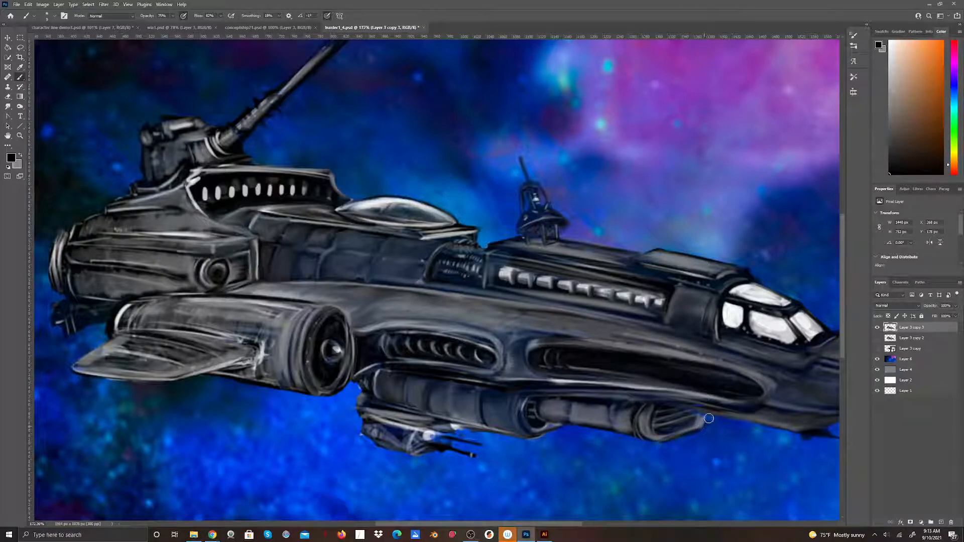
pyautogui.moveTo(635, 405)
pyautogui.mouseDown()
pyautogui.moveTo(822, 433)
pyautogui.moveTo(737, 418)
pyautogui.moveTo(801, 430)
pyautogui.mouseUp()
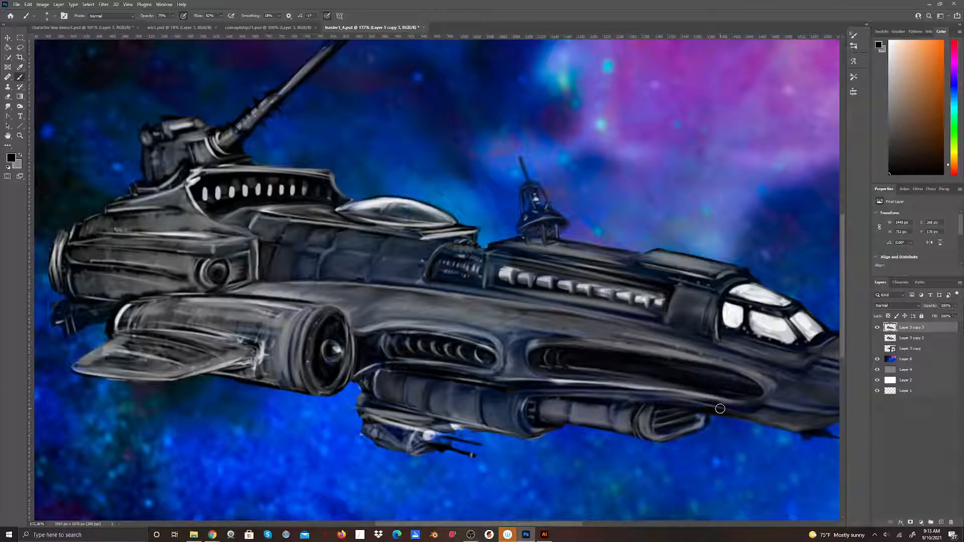
pyautogui.moveTo(473, 436)
pyautogui.mouseDown()
pyautogui.moveTo(451, 435)
pyautogui.moveTo(481, 437)
pyautogui.mouseUp()
pyautogui.moveTo(216, 271)
pyautogui.mouseDown()
pyautogui.moveTo(230, 274)
pyautogui.moveTo(217, 276)
pyautogui.moveTo(218, 292)
pyautogui.mouseUp()
# Erase the outer edge of the rear engine pod's end ring to clean up its outline.
pyautogui.hotkey('ctrl', '0')
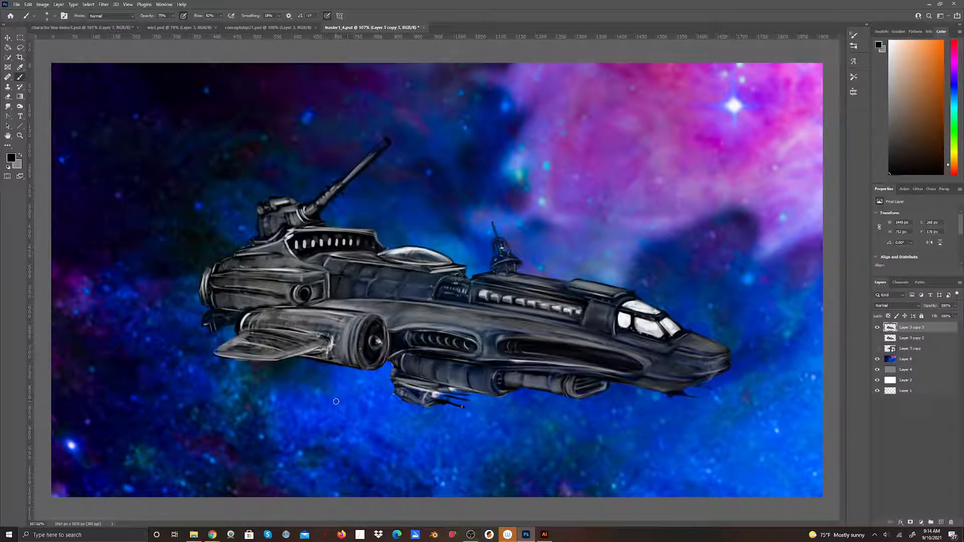
pyautogui.scroll(3, 336, 401)
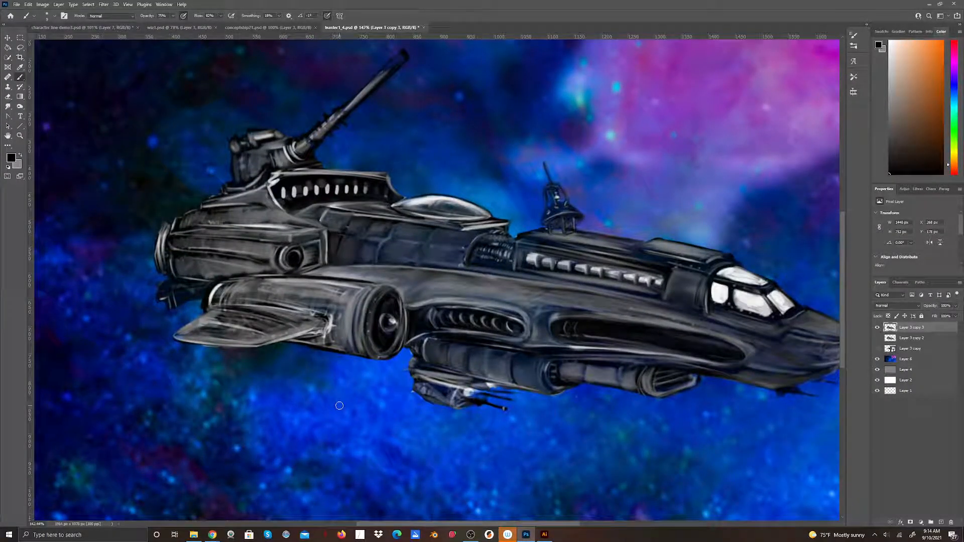
pyautogui.click(9, 97)
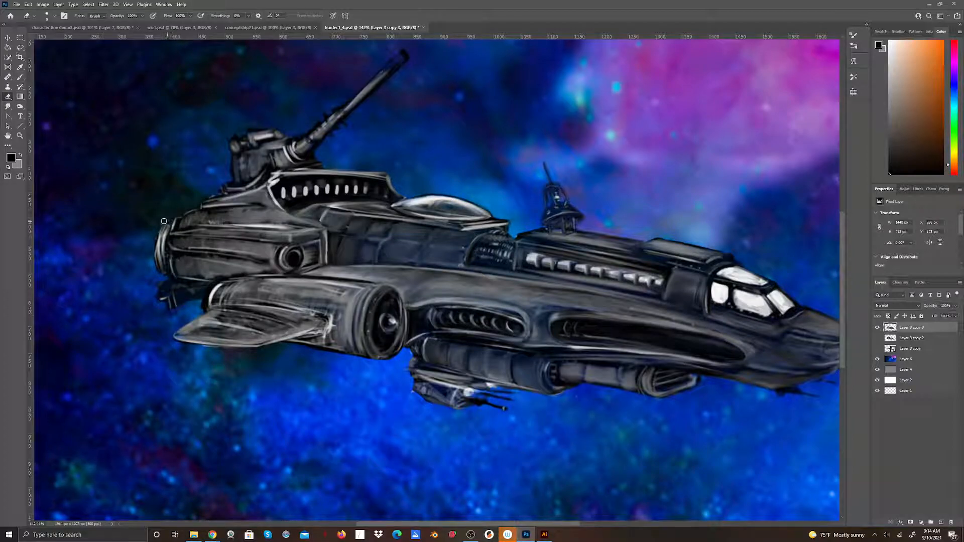
pyautogui.moveTo(159, 236)
pyautogui.mouseDown()
pyautogui.moveTo(156, 253)
pyautogui.moveTo(168, 216)
pyautogui.mouseUp()
# Smudge the side panels and stripes of the rear engine pod into smoother shading.
pyautogui.click(8, 107)
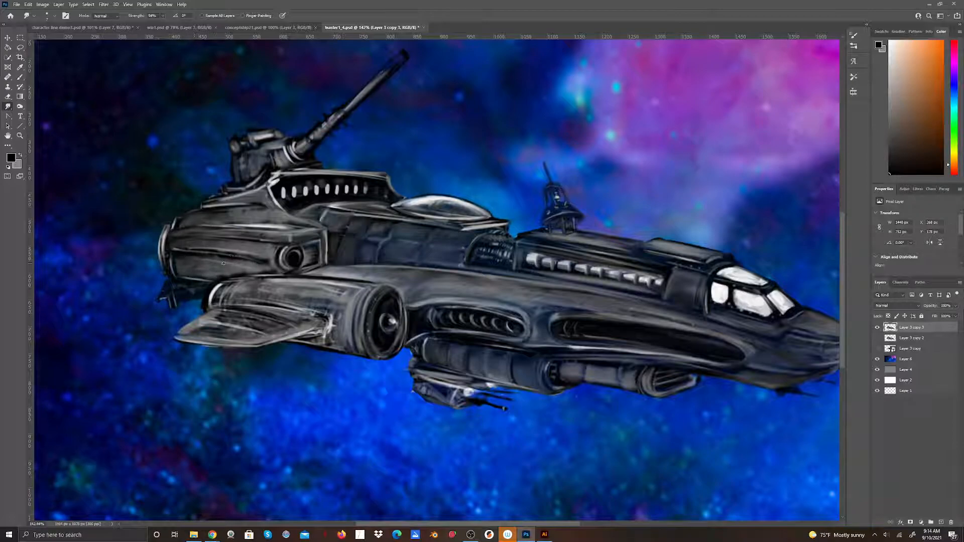
pyautogui.moveTo(205, 250); pyautogui.dragTo(276, 256)
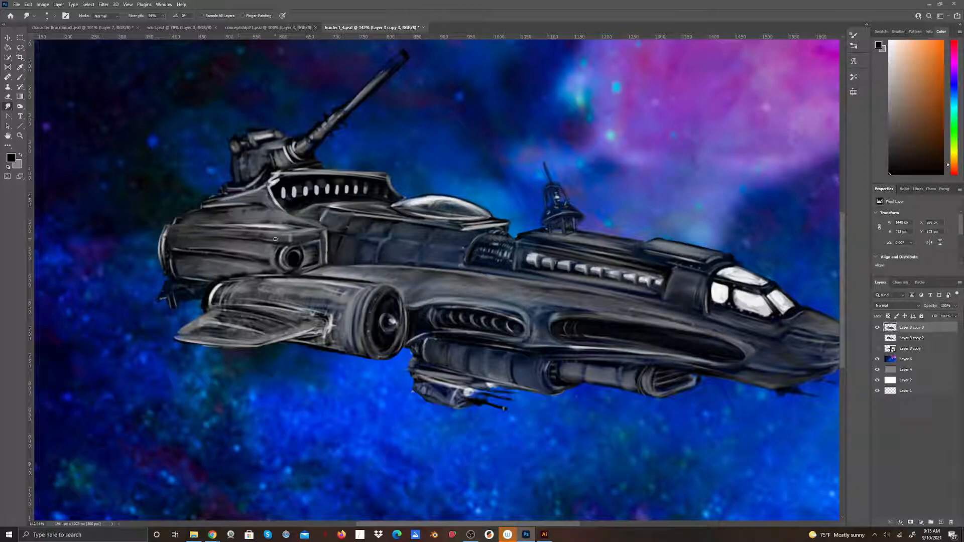
pyautogui.moveTo(275, 241); pyautogui.dragTo(219, 239)
# Erase stray paint at the side engine's rear edge, just below the rear pod.
pyautogui.press('b')
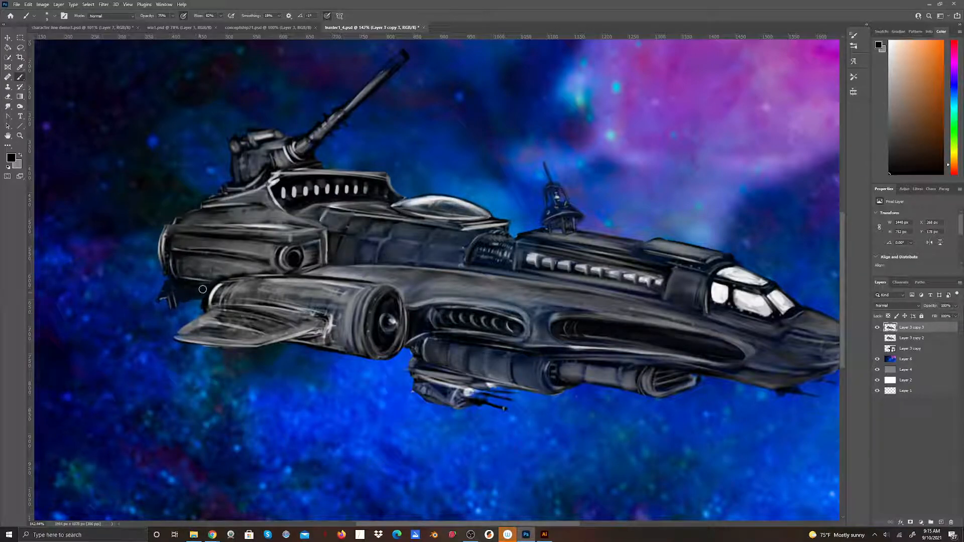
pyautogui.click(8, 96)
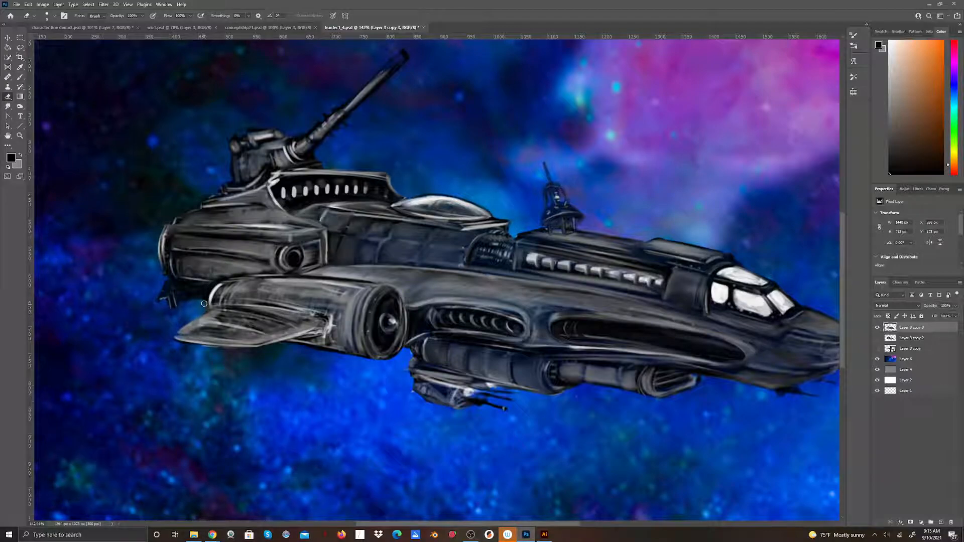
pyautogui.moveTo(204, 304)
pyautogui.mouseDown()
pyautogui.moveTo(194, 303)
pyautogui.moveTo(205, 310)
pyautogui.mouseUp()
# Paint black shading and outlines on the base of the gun turret.
pyautogui.click(20, 78)
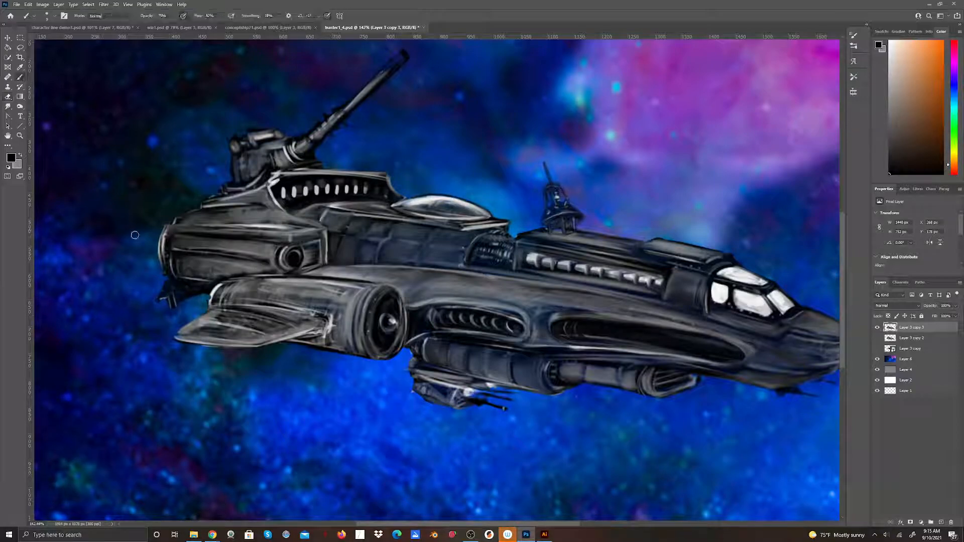
pyautogui.click(21, 157)
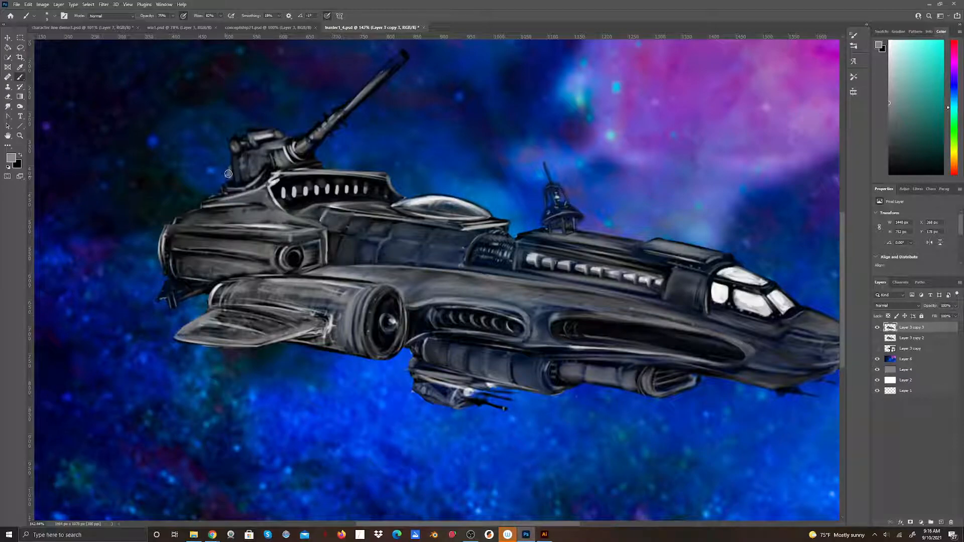
pyautogui.click(20, 154)
pyautogui.moveTo(230, 168)
pyautogui.mouseDown()
pyautogui.moveTo(247, 178)
pyautogui.moveTo(250, 156)
pyautogui.moveTo(256, 175)
pyautogui.moveTo(264, 160)
pyautogui.moveTo(251, 155)
pyautogui.moveTo(265, 161)
pyautogui.moveTo(288, 143)
pyautogui.moveTo(253, 152)
pyautogui.moveTo(291, 142)
pyautogui.mouseUp()
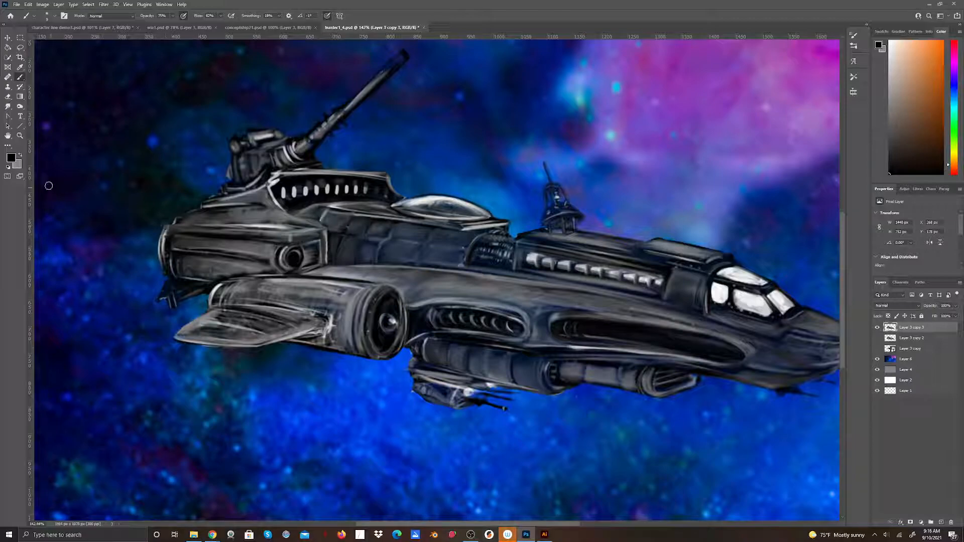
# Paint grey highlights on the small struts beneath the rear pod and darken the side engine's wing joint and rear end with black.
pyautogui.click(21, 157)
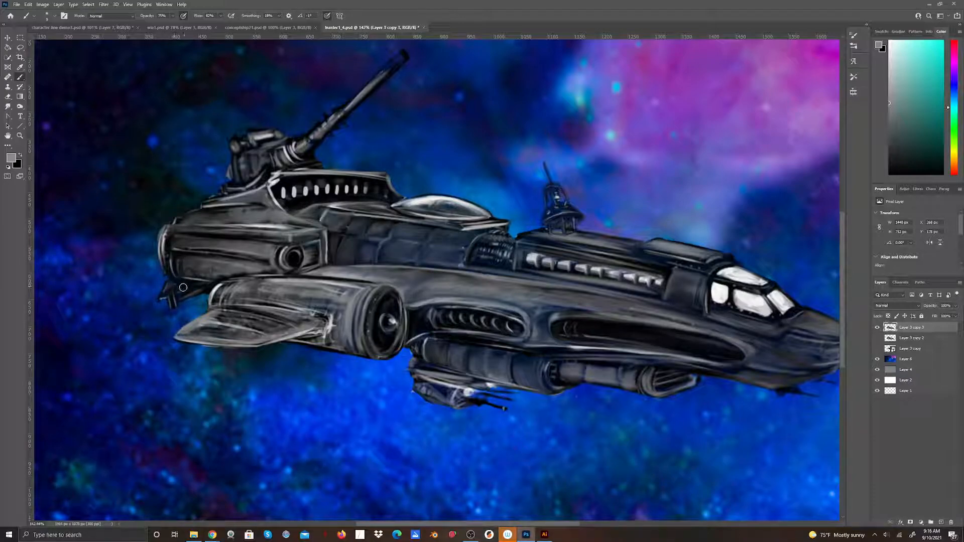
pyautogui.moveTo(181, 294)
pyautogui.mouseDown()
pyautogui.moveTo(200, 288)
pyautogui.moveTo(160, 299)
pyautogui.moveTo(172, 306)
pyautogui.moveTo(166, 296)
pyautogui.mouseUp()
pyautogui.click(22, 156)
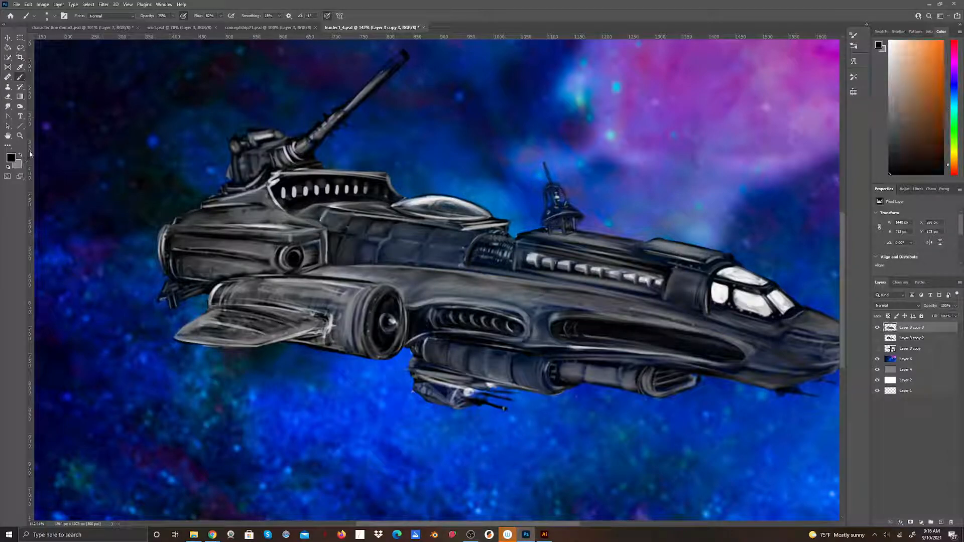
pyautogui.moveTo(325, 314)
pyautogui.mouseDown()
pyautogui.moveTo(330, 327)
pyautogui.moveTo(317, 337)
pyautogui.moveTo(329, 317)
pyautogui.moveTo(324, 335)
pyautogui.moveTo(330, 326)
pyautogui.moveTo(319, 310)
pyautogui.moveTo(289, 306)
pyautogui.moveTo(326, 313)
pyautogui.moveTo(283, 306)
pyautogui.moveTo(335, 306)
pyautogui.mouseUp()
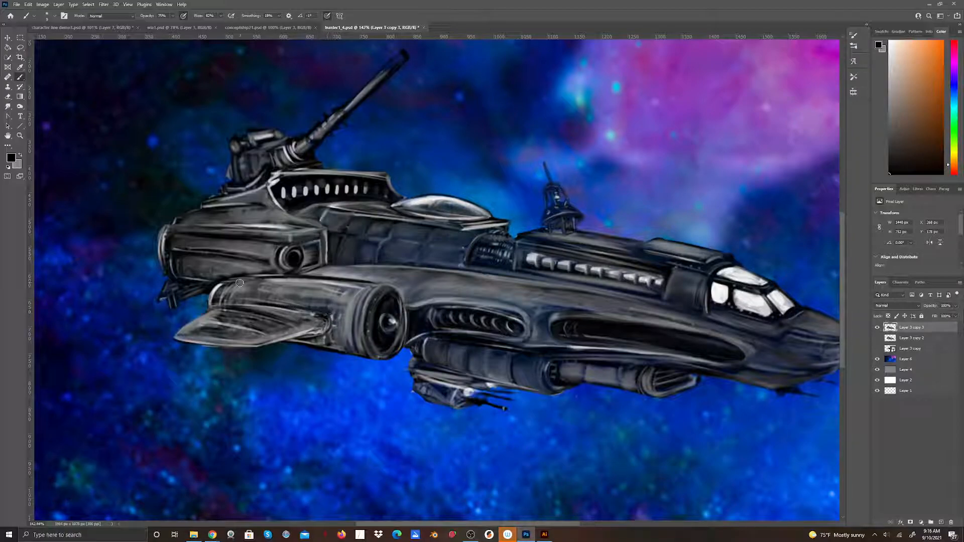
pyautogui.moveTo(224, 292)
pyautogui.mouseDown()
pyautogui.moveTo(229, 285)
pyautogui.moveTo(241, 308)
pyautogui.mouseUp()
# Darken the grooves along the rear pod's side, up to its round port, with black strokes.
pyautogui.scroll(-5, 240, 308)
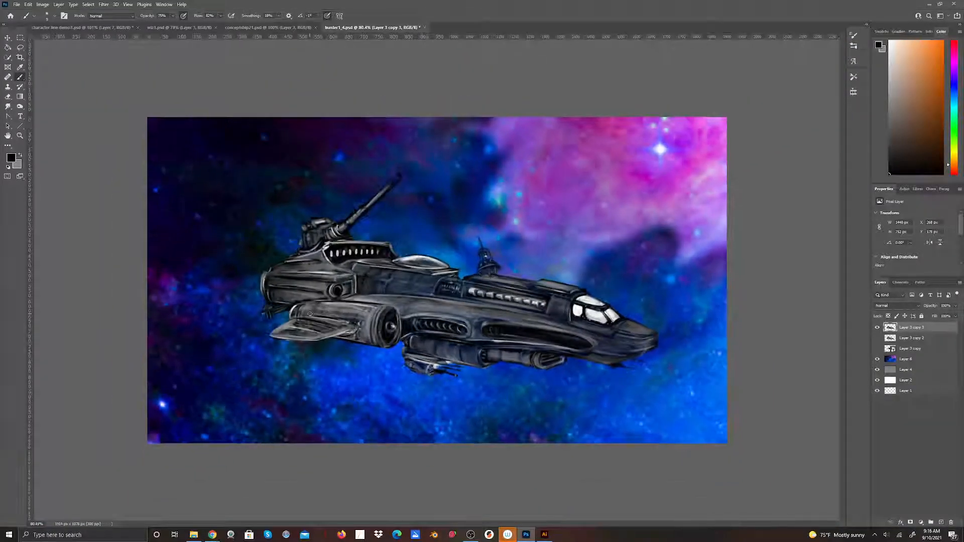
pyautogui.scroll(1, 338, 324)
pyautogui.scroll(3, 338, 324)
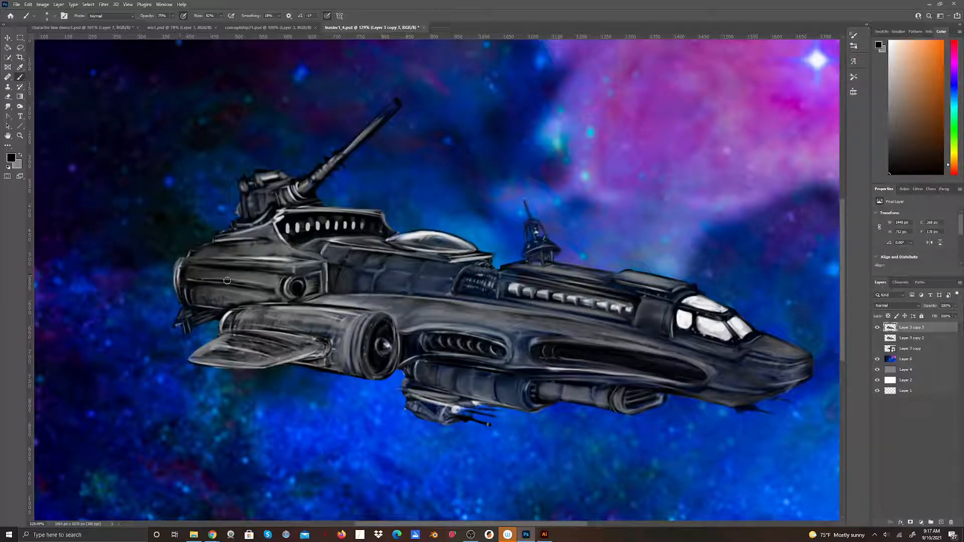
pyautogui.moveTo(227, 280)
pyautogui.mouseDown()
pyautogui.moveTo(192, 278)
pyautogui.moveTo(236, 282)
pyautogui.moveTo(179, 280)
pyautogui.moveTo(281, 284)
pyautogui.mouseUp()
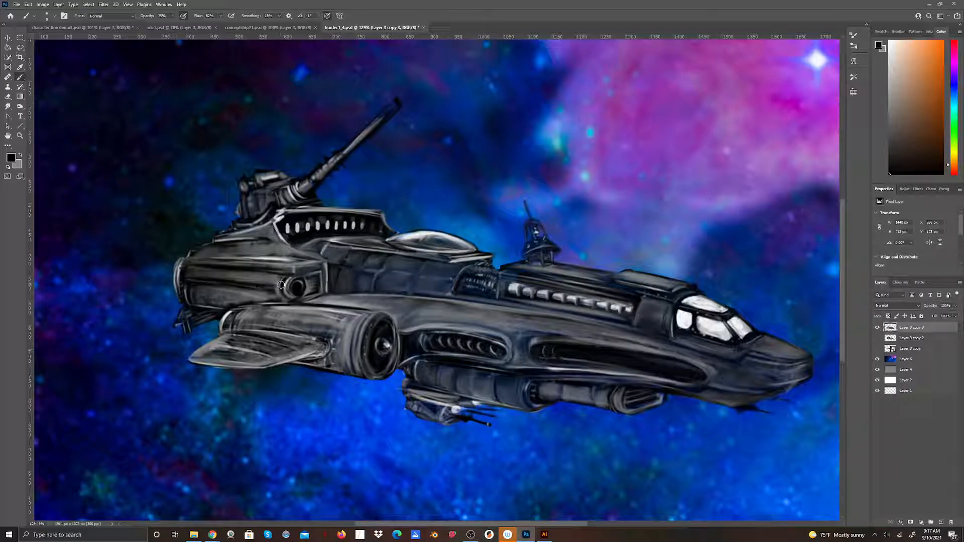
# Swap to grey and lighten the rear pod's lower edge and the side panels between its grooves.
pyautogui.click(20, 155)
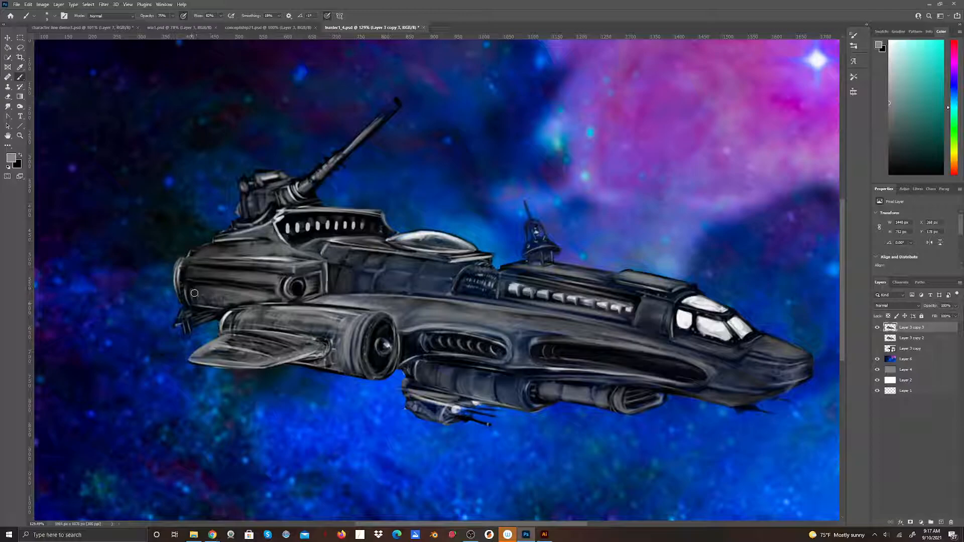
pyautogui.moveTo(220, 305)
pyautogui.mouseDown()
pyautogui.moveTo(240, 293)
pyautogui.moveTo(268, 299)
pyautogui.mouseUp()
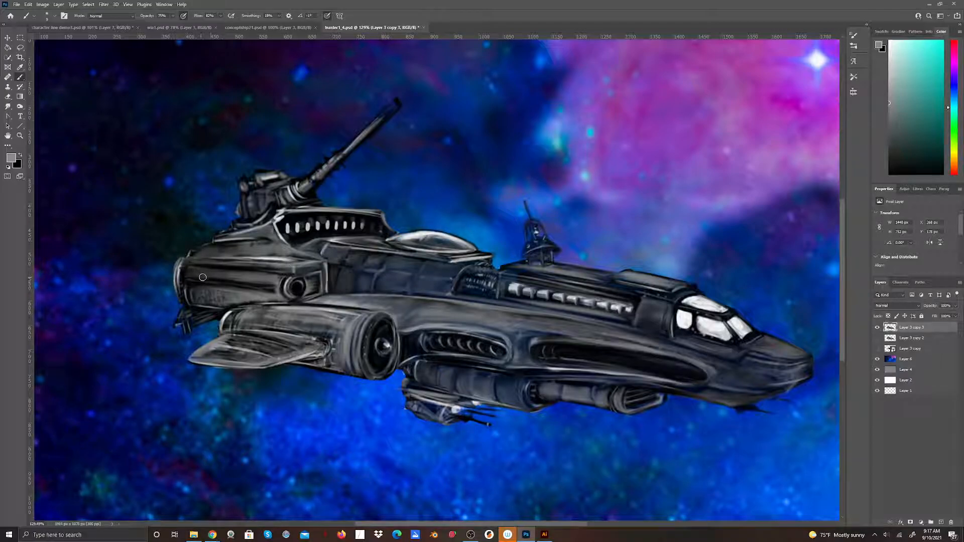
pyautogui.moveTo(256, 282); pyautogui.dragTo(191, 277)
pyautogui.moveTo(248, 282)
pyautogui.mouseDown()
pyautogui.moveTo(283, 277)
pyautogui.moveTo(287, 264)
pyautogui.moveTo(274, 283)
pyautogui.moveTo(283, 276)
pyautogui.moveTo(250, 272)
pyautogui.moveTo(290, 273)
pyautogui.moveTo(203, 270)
pyautogui.moveTo(274, 273)
pyautogui.moveTo(203, 269)
pyautogui.moveTo(257, 270)
pyautogui.mouseUp()
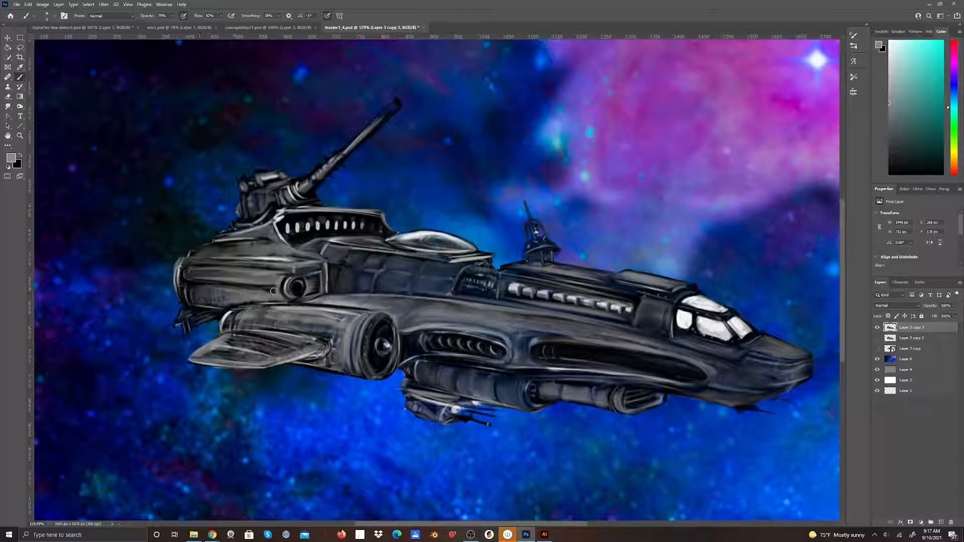
# Swap to black and shade the side engine's front ring, the rear pod's upper panels and the forward window row.
pyautogui.click(21, 155)
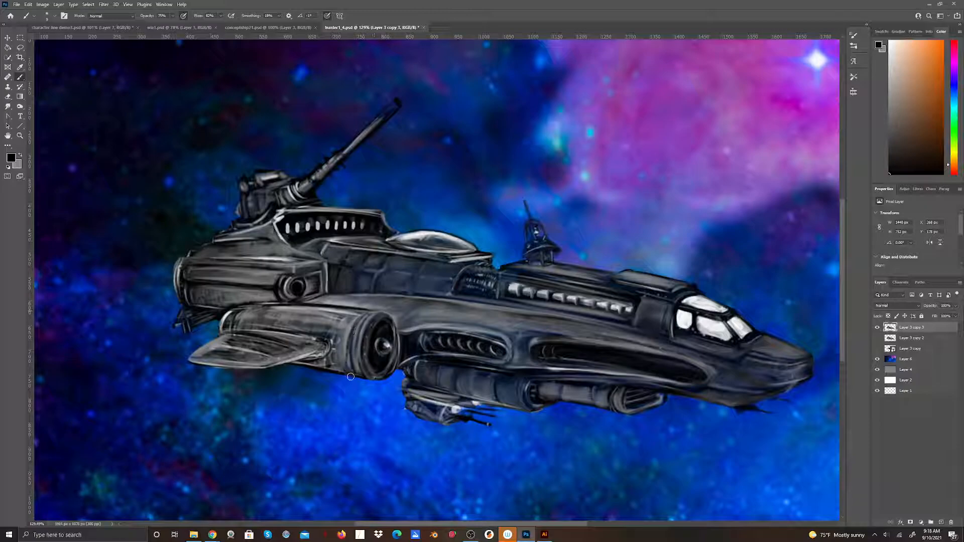
pyautogui.moveTo(364, 382)
pyautogui.mouseDown()
pyautogui.moveTo(397, 341)
pyautogui.moveTo(379, 312)
pyautogui.mouseUp()
pyautogui.click(351, 431)
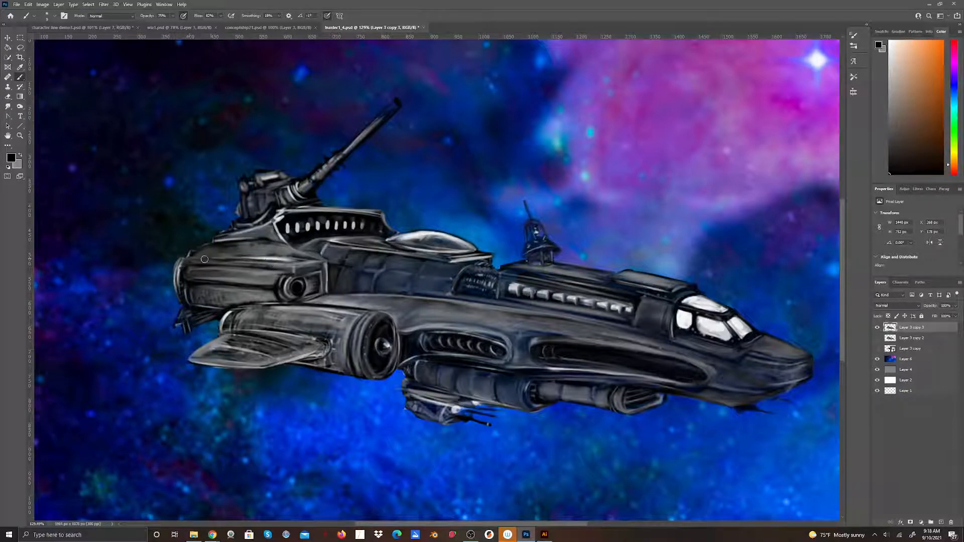
pyautogui.moveTo(198, 258)
pyautogui.mouseDown()
pyautogui.moveTo(316, 261)
pyautogui.moveTo(297, 319)
pyautogui.moveTo(273, 269)
pyautogui.moveTo(234, 259)
pyautogui.moveTo(330, 264)
pyautogui.moveTo(199, 262)
pyautogui.mouseUp()
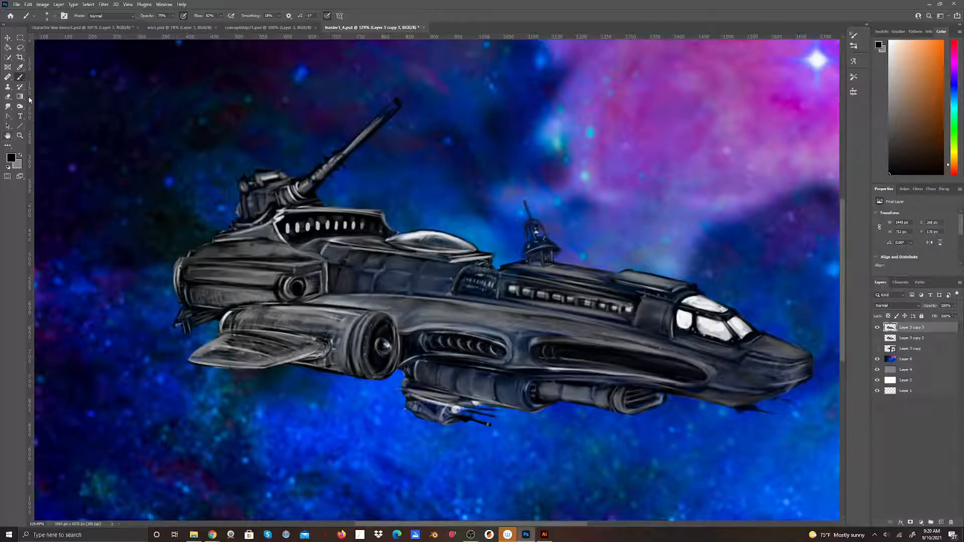
# Smudge the side engine's cylinder, front ring and rear rim into smoother shading.
pyautogui.click(7, 106)
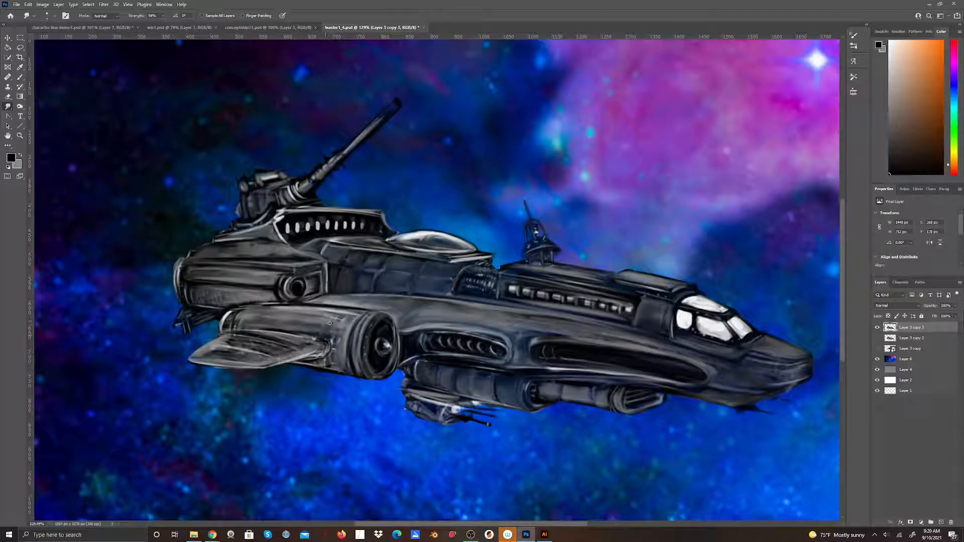
pyautogui.moveTo(342, 315); pyautogui.dragTo(330, 334)
pyautogui.moveTo(362, 324)
pyautogui.mouseDown()
pyautogui.moveTo(355, 353)
pyautogui.moveTo(360, 315)
pyautogui.moveTo(349, 360)
pyautogui.moveTo(346, 341)
pyautogui.moveTo(358, 329)
pyautogui.moveTo(355, 364)
pyautogui.moveTo(351, 347)
pyautogui.moveTo(359, 367)
pyautogui.mouseUp()
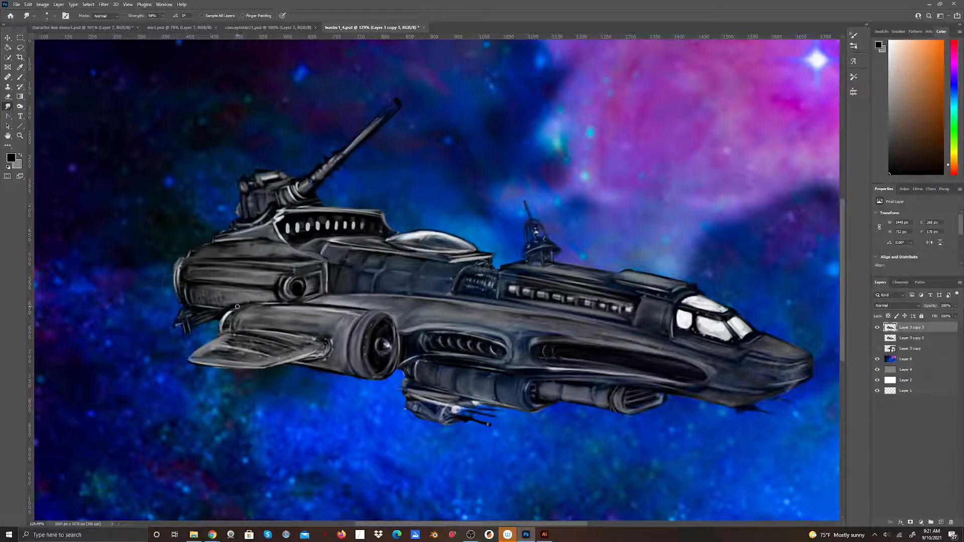
pyautogui.moveTo(229, 312); pyautogui.dragTo(223, 329)
# Paint black shading along the side engine's underside and wing joint, and deepen the inside of its round intake.
pyautogui.click(20, 77)
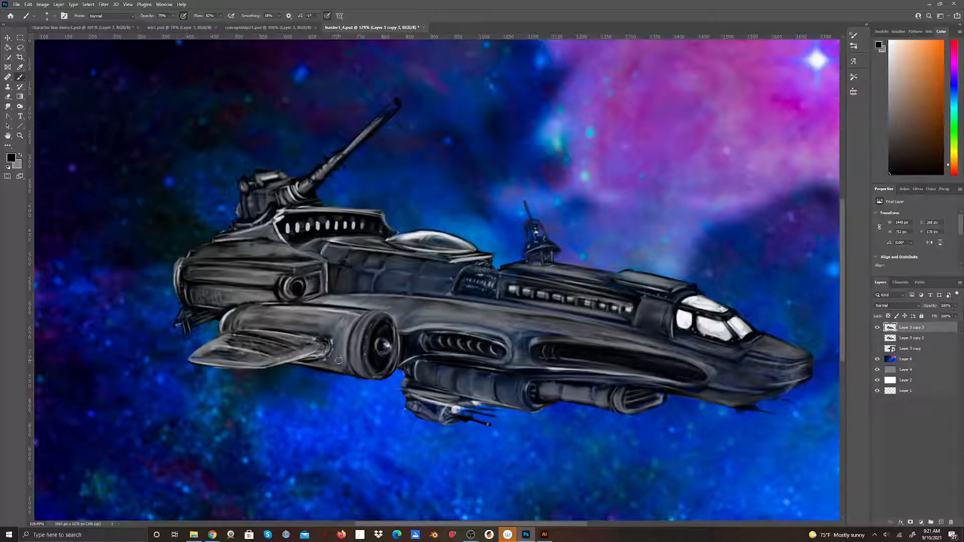
pyautogui.moveTo(264, 362)
pyautogui.mouseDown()
pyautogui.moveTo(321, 343)
pyautogui.moveTo(261, 366)
pyautogui.moveTo(327, 342)
pyautogui.moveTo(313, 358)
pyautogui.moveTo(336, 344)
pyautogui.mouseUp()
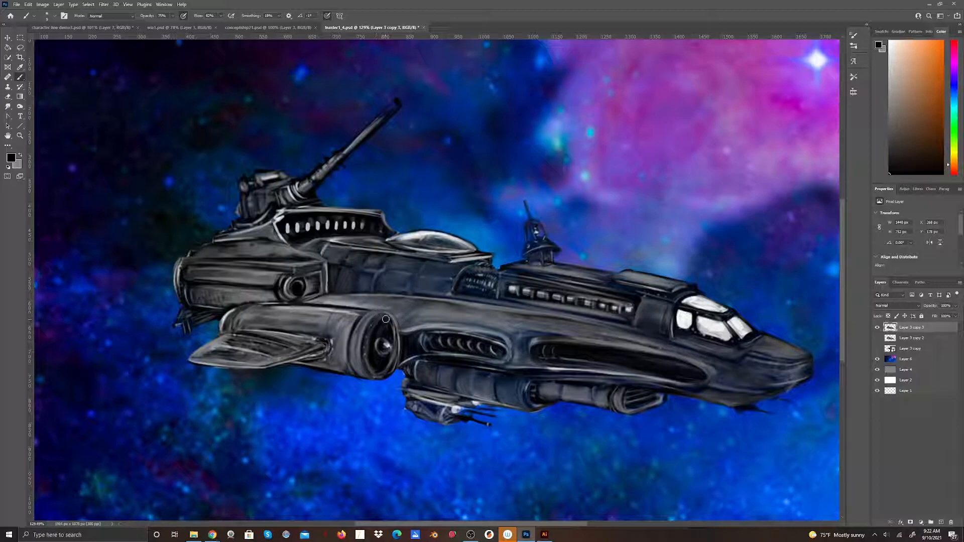
pyautogui.moveTo(378, 349); pyautogui.dragTo(388, 359)
pyautogui.click(21, 156)
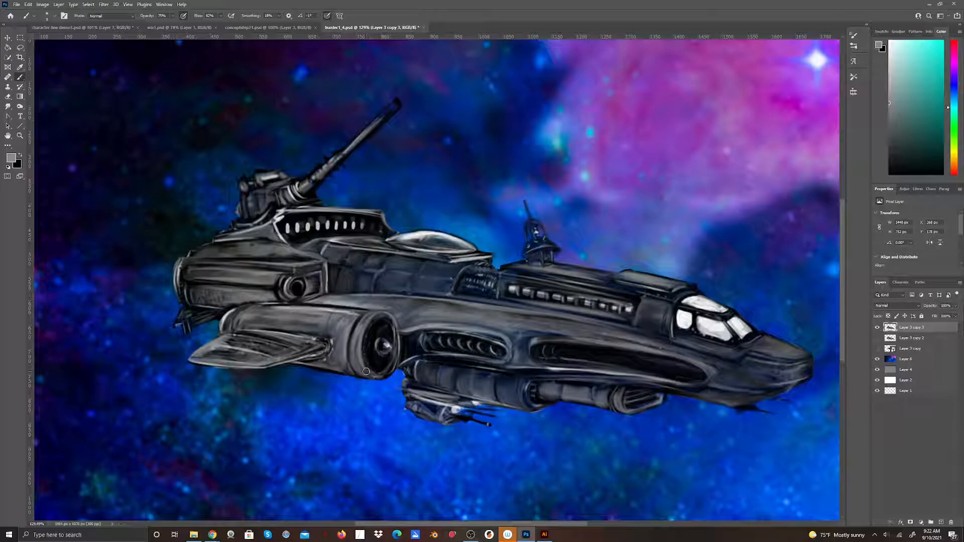
pyautogui.click(21, 155)
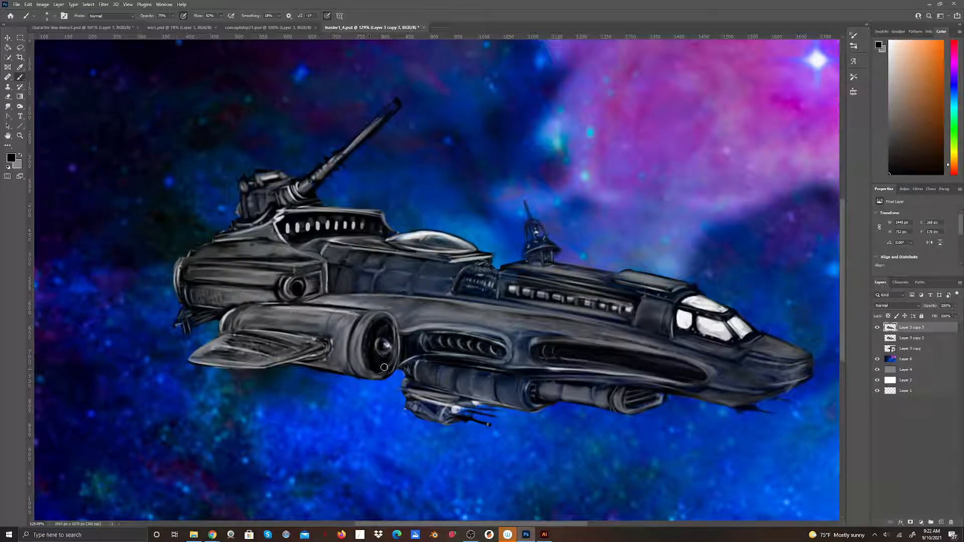
pyautogui.moveTo(387, 363)
pyautogui.mouseDown()
pyautogui.moveTo(392, 334)
pyautogui.moveTo(373, 377)
pyautogui.mouseUp()
# Add a new layer and sketch a black light-direction arrow with a small circle at its tail, pointing from the pink nebula toward the ship.
pyautogui.click(951, 523)
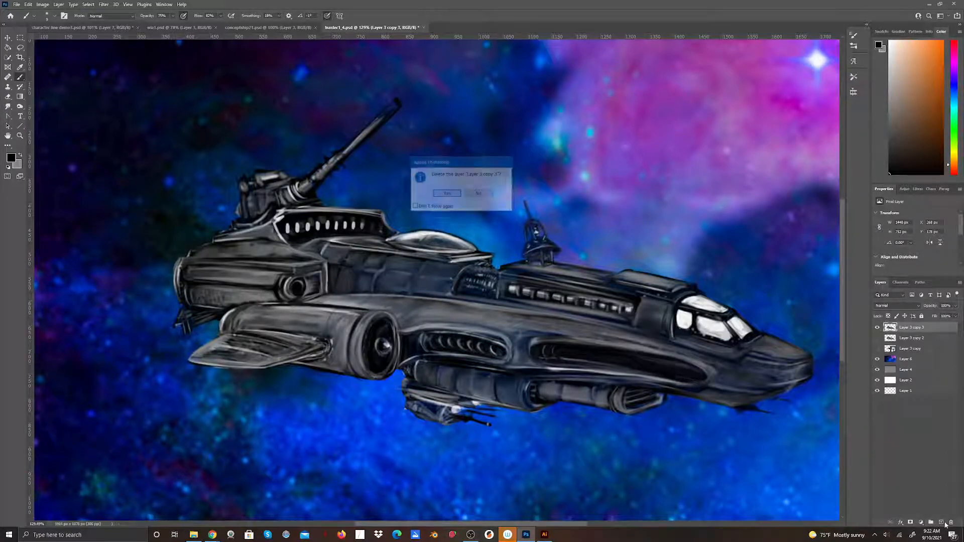
pyautogui.click(479, 193)
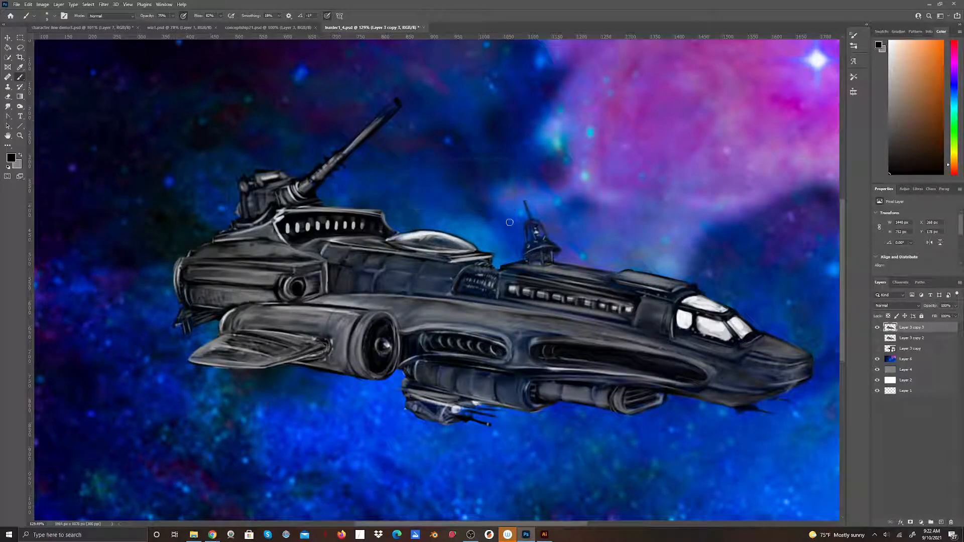
pyautogui.click(941, 523)
pyautogui.moveTo(658, 121)
pyautogui.mouseDown()
pyautogui.moveTo(616, 163)
pyautogui.moveTo(635, 159)
pyautogui.mouseUp()
pyautogui.moveTo(626, 152); pyautogui.dragTo(666, 99)
pyautogui.click(703, 97)
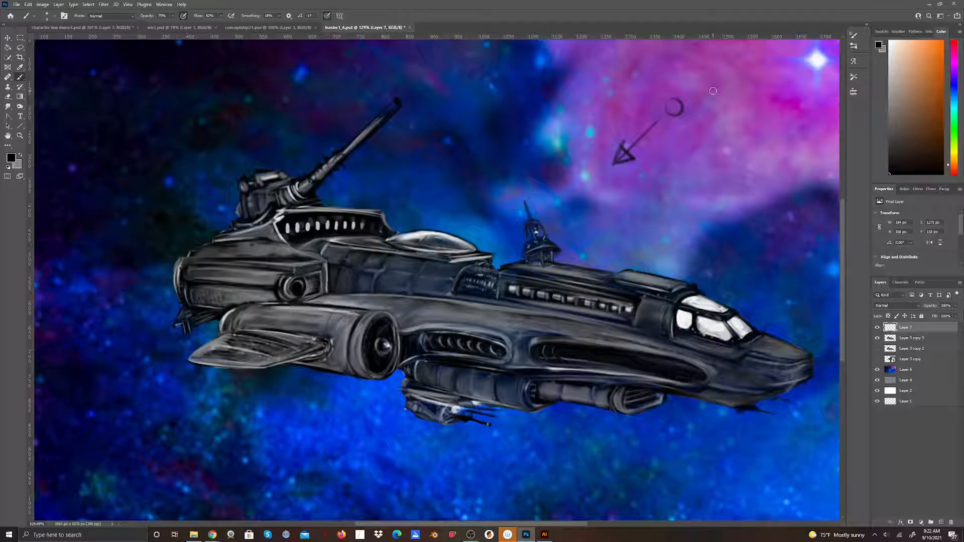
# Paint grey highlights on the turret's gun barrel and add black detail lines to the turret body and base.
pyautogui.click(21, 157)
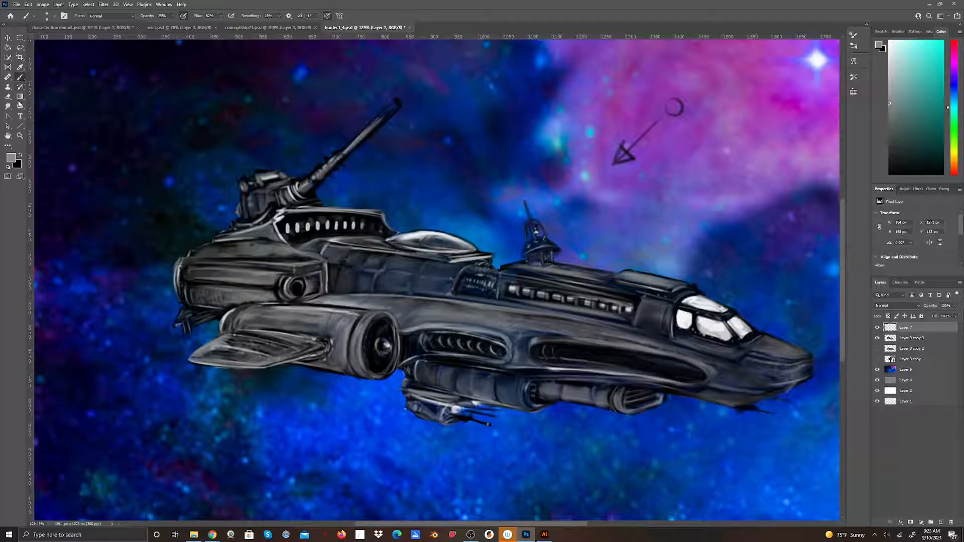
pyautogui.moveTo(372, 116)
pyautogui.mouseDown()
pyautogui.moveTo(398, 102)
pyautogui.moveTo(337, 159)
pyautogui.moveTo(332, 144)
pyautogui.moveTo(330, 162)
pyautogui.moveTo(337, 151)
pyautogui.moveTo(342, 163)
pyautogui.moveTo(339, 149)
pyautogui.moveTo(348, 164)
pyautogui.moveTo(333, 154)
pyautogui.moveTo(341, 170)
pyautogui.moveTo(323, 161)
pyautogui.moveTo(333, 169)
pyautogui.moveTo(324, 171)
pyautogui.moveTo(343, 168)
pyautogui.moveTo(317, 174)
pyautogui.moveTo(324, 182)
pyautogui.moveTo(316, 166)
pyautogui.moveTo(326, 184)
pyautogui.moveTo(314, 165)
pyautogui.moveTo(336, 175)
pyautogui.moveTo(331, 160)
pyautogui.moveTo(348, 162)
pyautogui.moveTo(352, 129)
pyautogui.moveTo(329, 153)
pyautogui.moveTo(308, 144)
pyautogui.moveTo(295, 180)
pyautogui.moveTo(302, 191)
pyautogui.moveTo(300, 182)
pyautogui.moveTo(311, 185)
pyautogui.moveTo(305, 192)
pyautogui.moveTo(331, 190)
pyautogui.moveTo(341, 158)
pyautogui.moveTo(397, 104)
pyautogui.mouseUp()
pyautogui.click(20, 156)
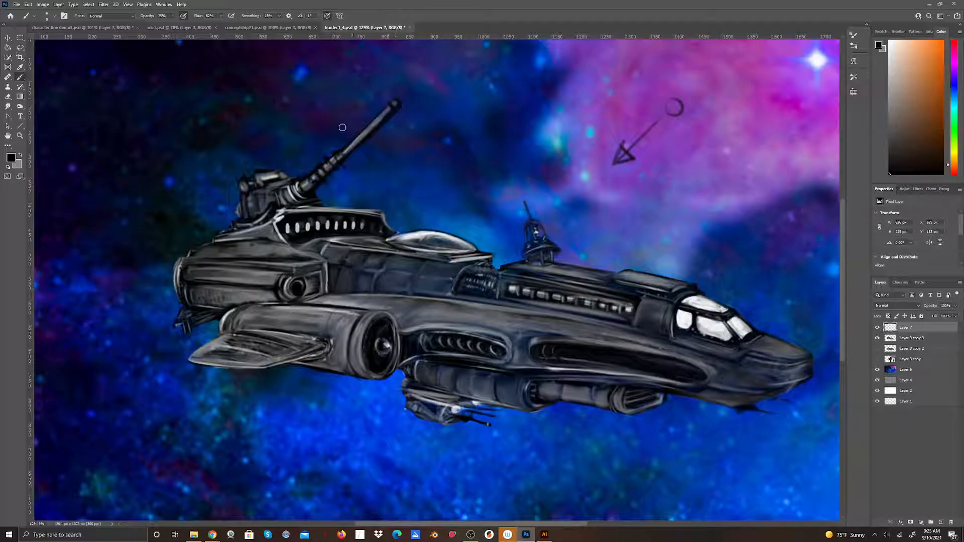
pyautogui.moveTo(270, 177)
pyautogui.mouseDown()
pyautogui.moveTo(248, 177)
pyautogui.moveTo(275, 165)
pyautogui.moveTo(252, 179)
pyautogui.moveTo(270, 193)
pyautogui.moveTo(251, 212)
pyautogui.moveTo(275, 205)
pyautogui.moveTo(265, 197)
pyautogui.moveTo(267, 207)
pyautogui.moveTo(284, 198)
pyautogui.moveTo(266, 196)
pyautogui.moveTo(295, 163)
pyautogui.moveTo(295, 179)
pyautogui.moveTo(260, 193)
pyautogui.moveTo(275, 190)
pyautogui.mouseUp()
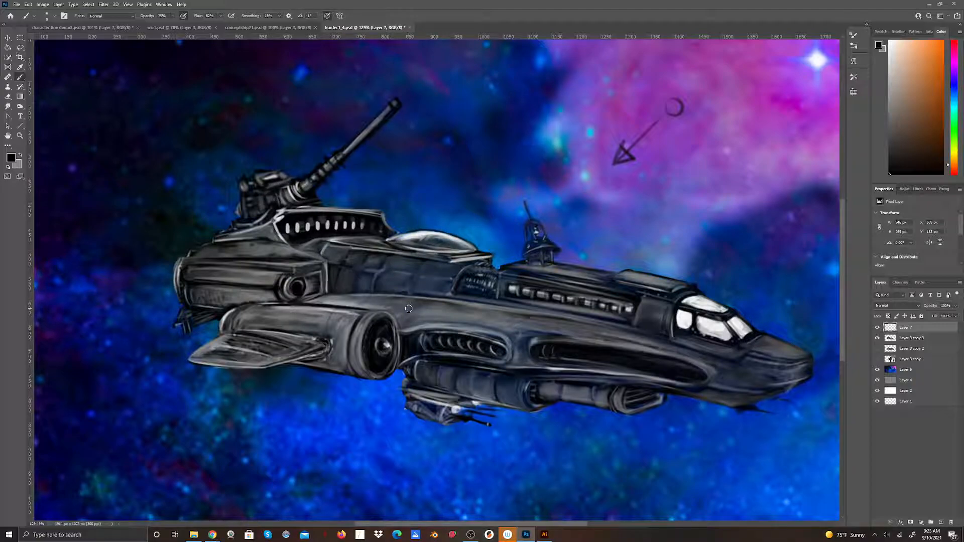
pyautogui.moveTo(241, 204); pyautogui.dragTo(244, 217)
# Draw black panel lines across the side engine, main hull and nose, plus a row of short slanted slots on the rear pod.
pyautogui.moveTo(333, 317); pyautogui.dragTo(298, 307)
pyautogui.moveTo(265, 273)
pyautogui.mouseDown()
pyautogui.moveTo(309, 248)
pyautogui.moveTo(256, 257)
pyautogui.moveTo(240, 280)
pyautogui.mouseUp()
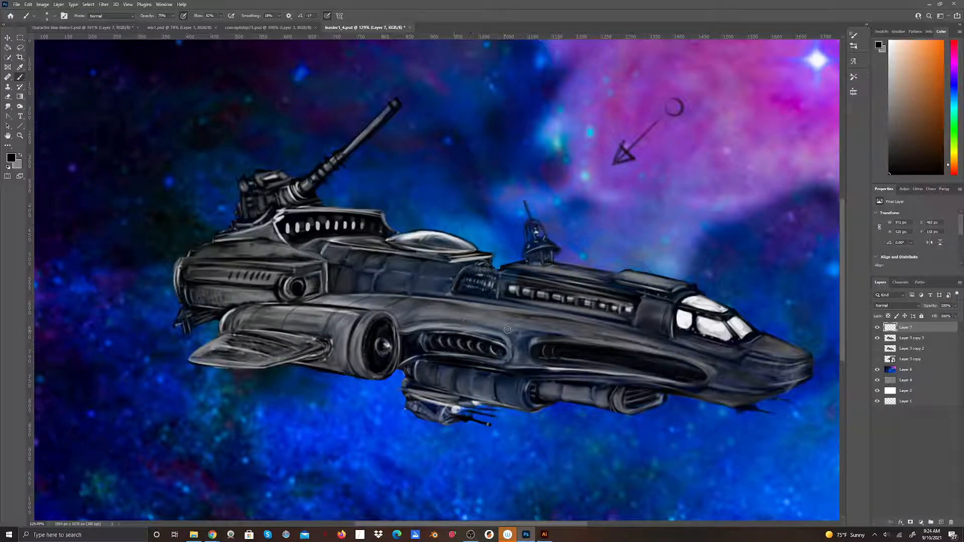
pyautogui.moveTo(453, 325)
pyautogui.mouseDown()
pyautogui.moveTo(514, 335)
pyautogui.moveTo(503, 331)
pyautogui.moveTo(516, 350)
pyautogui.moveTo(508, 332)
pyautogui.moveTo(441, 314)
pyautogui.mouseUp()
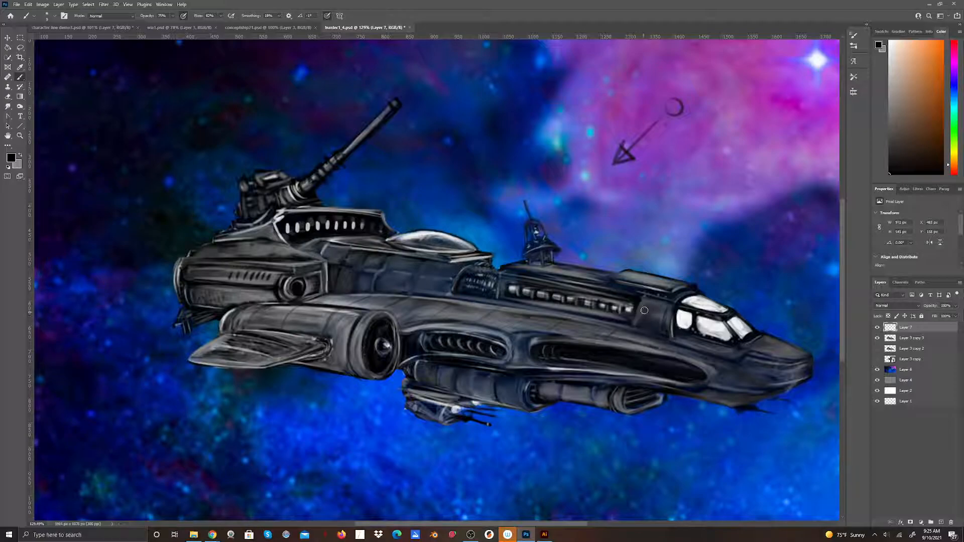
pyautogui.moveTo(610, 335)
pyautogui.mouseDown()
pyautogui.moveTo(561, 337)
pyautogui.moveTo(628, 343)
pyautogui.moveTo(563, 338)
pyautogui.moveTo(686, 363)
pyautogui.moveTo(607, 345)
pyautogui.moveTo(664, 353)
pyautogui.moveTo(630, 345)
pyautogui.moveTo(643, 346)
pyautogui.moveTo(664, 351)
pyautogui.moveTo(618, 343)
pyautogui.moveTo(718, 371)
pyautogui.moveTo(699, 361)
pyautogui.moveTo(712, 371)
pyautogui.moveTo(707, 365)
pyautogui.moveTo(709, 384)
pyautogui.moveTo(726, 372)
pyautogui.moveTo(704, 388)
pyautogui.moveTo(728, 368)
pyautogui.moveTo(700, 388)
pyautogui.moveTo(728, 361)
pyautogui.moveTo(708, 379)
pyautogui.moveTo(718, 360)
pyautogui.moveTo(703, 384)
pyautogui.moveTo(756, 388)
pyautogui.moveTo(784, 375)
pyautogui.moveTo(745, 370)
pyautogui.moveTo(715, 384)
pyautogui.moveTo(741, 373)
pyautogui.moveTo(718, 362)
pyautogui.moveTo(741, 370)
pyautogui.mouseUp()
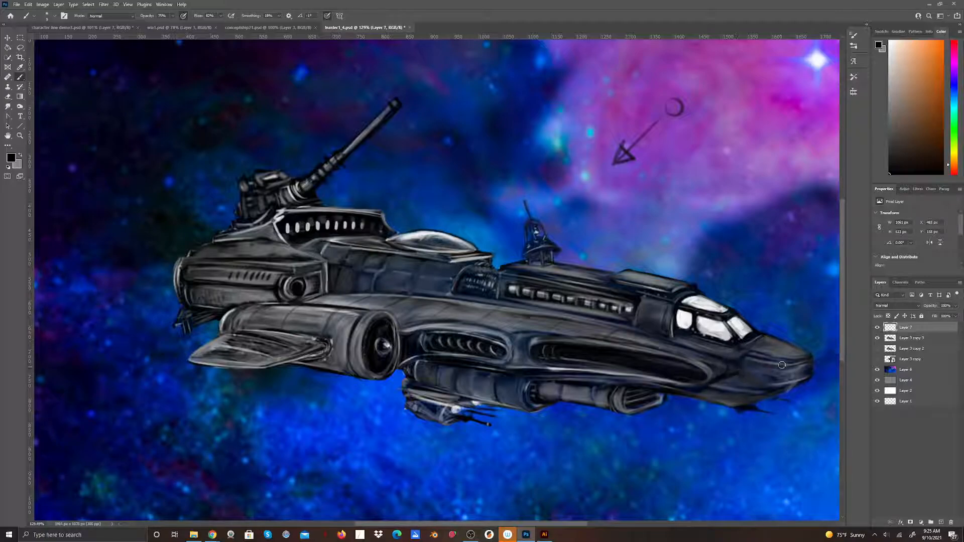
pyautogui.moveTo(730, 360)
pyautogui.mouseDown()
pyautogui.moveTo(779, 372)
pyautogui.moveTo(719, 380)
pyautogui.moveTo(772, 376)
pyautogui.moveTo(752, 363)
pyautogui.moveTo(771, 369)
pyautogui.mouseUp()
# Swap to grey, paint highlights on the lower nose and the ribs of the hull's side vents, and switch to the Smudge tool.
pyautogui.click(20, 155)
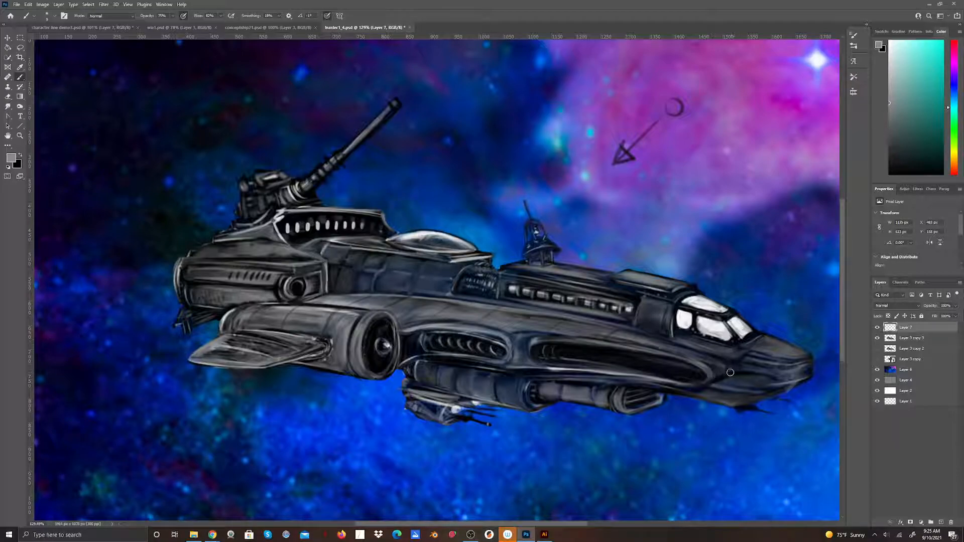
pyautogui.moveTo(741, 370)
pyautogui.mouseDown()
pyautogui.moveTo(787, 374)
pyautogui.moveTo(718, 376)
pyautogui.mouseUp()
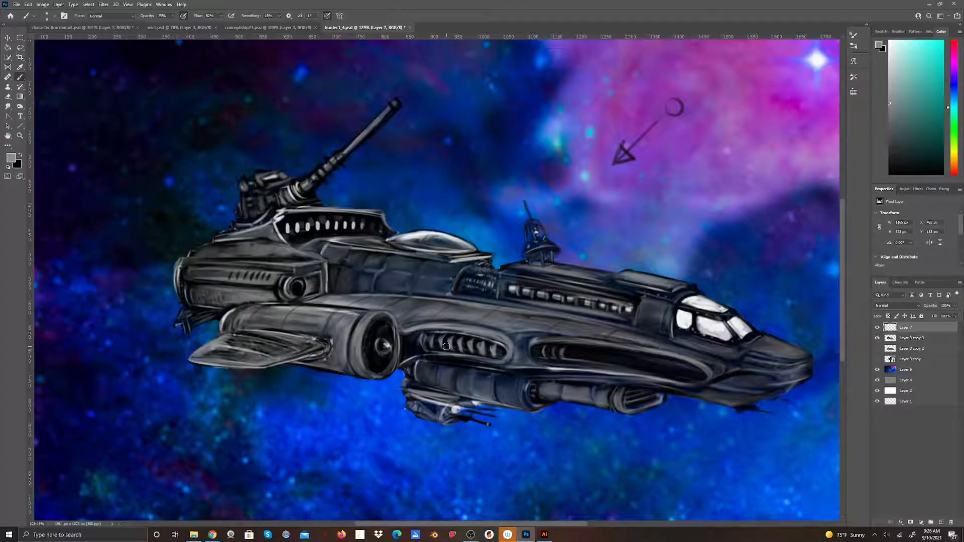
pyautogui.click(7, 106)
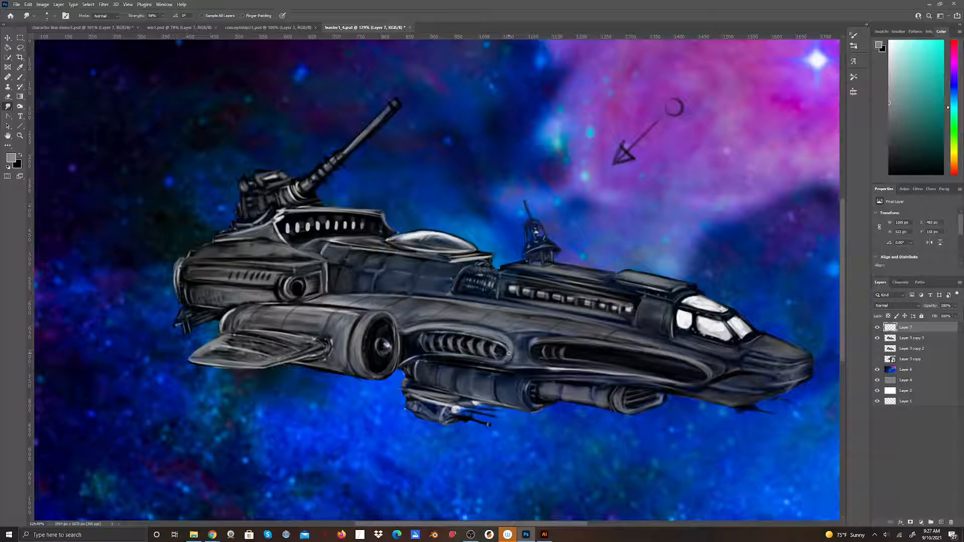
# Merge the detail layer with the panel lines and highlights down into the ship layer beneath it.
pyautogui.click(904, 342)
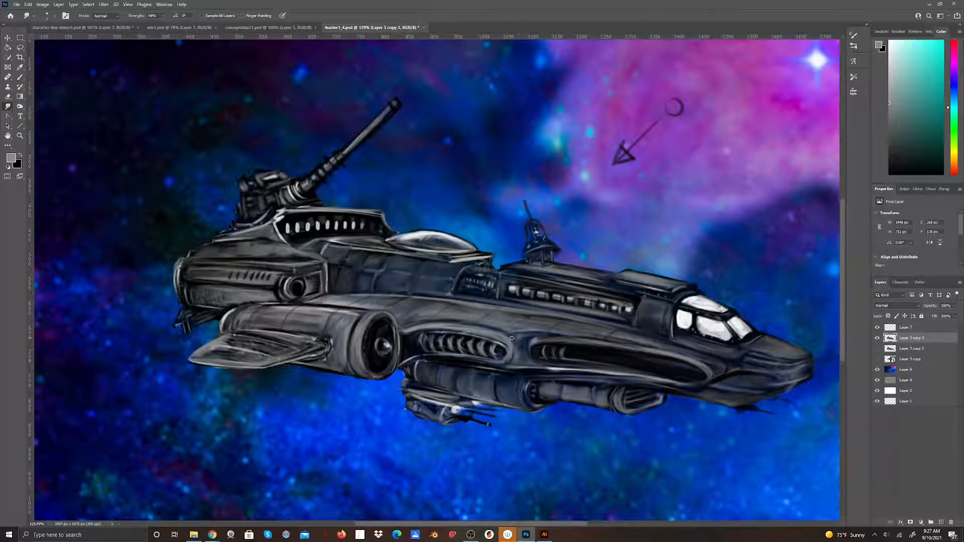
pyautogui.click(877, 328)
pyautogui.rightClick(905, 329)
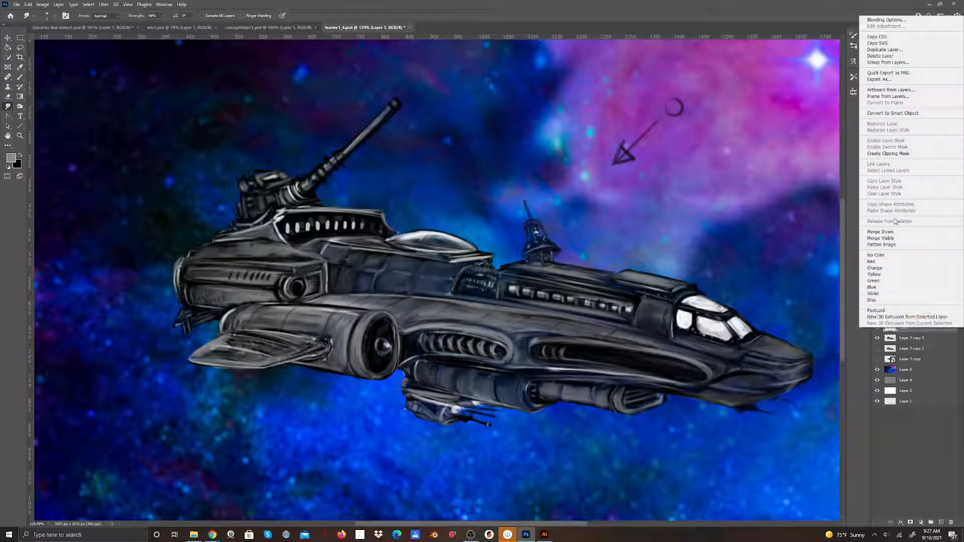
pyautogui.click(882, 233)
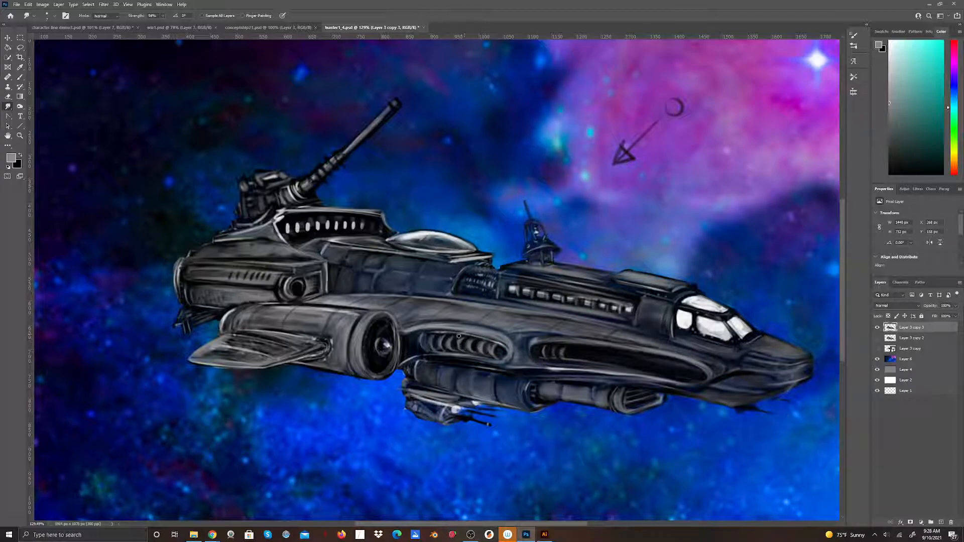
# Refine the hull's side vents with the Smudge tool and a black brush, and smudge the wing root and the mid-hull detail box.
pyautogui.moveTo(456, 339)
pyautogui.mouseDown()
pyautogui.moveTo(444, 343)
pyautogui.moveTo(456, 346)
pyautogui.mouseUp()
pyautogui.click(20, 76)
pyautogui.click(20, 156)
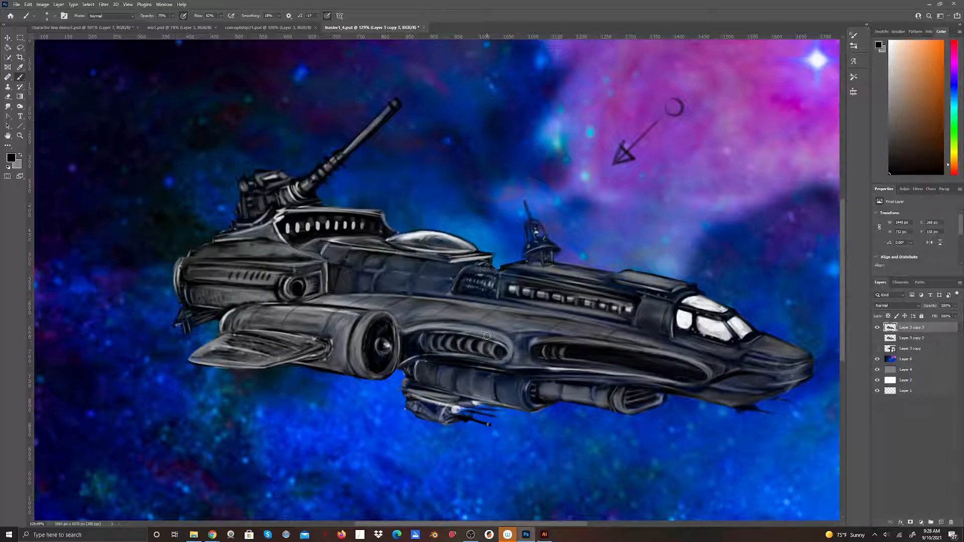
pyautogui.click(9, 105)
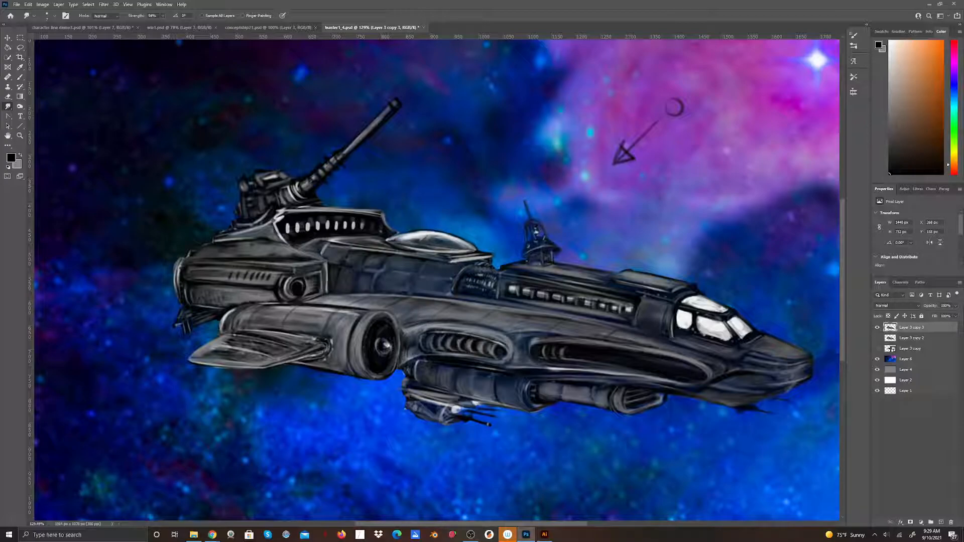
pyautogui.hotkey('alt', 'Tab')
pyautogui.hotkey('alt', 'Tab')
pyautogui.moveTo(296, 359)
pyautogui.mouseDown()
pyautogui.moveTo(325, 350)
pyautogui.moveTo(301, 359)
pyautogui.moveTo(326, 348)
pyautogui.moveTo(269, 367)
pyautogui.moveTo(329, 347)
pyautogui.moveTo(296, 358)
pyautogui.moveTo(330, 356)
pyautogui.moveTo(319, 363)
pyautogui.moveTo(336, 342)
pyautogui.moveTo(321, 336)
pyautogui.moveTo(330, 338)
pyautogui.moveTo(319, 357)
pyautogui.mouseUp()
pyautogui.moveTo(457, 283); pyautogui.dragTo(460, 294)
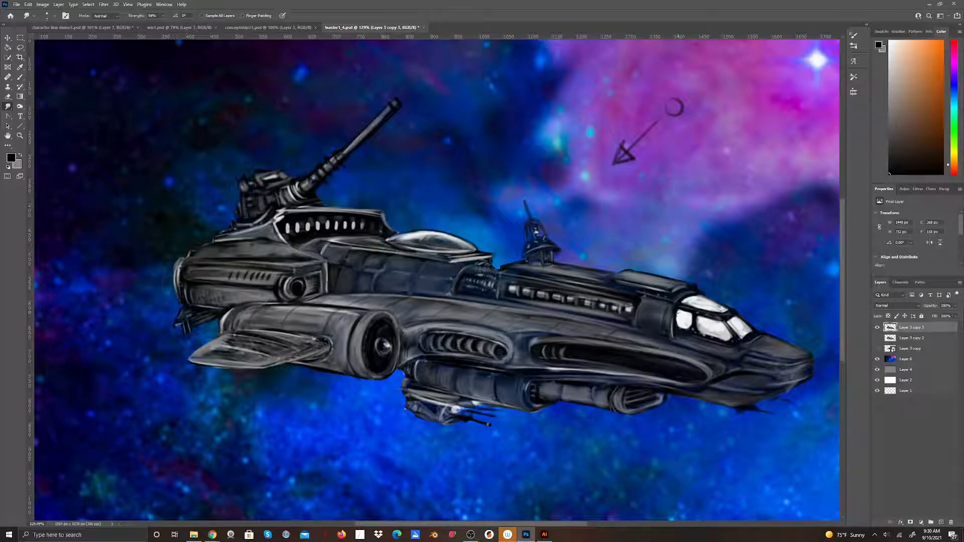
# Smudge the cockpit windows' white panes and frame edges to smooth their shapes.
pyautogui.moveTo(682, 326)
pyautogui.mouseDown()
pyautogui.moveTo(702, 321)
pyautogui.moveTo(706, 336)
pyautogui.moveTo(729, 337)
pyautogui.mouseUp()
pyautogui.moveTo(717, 320)
pyautogui.mouseDown()
pyautogui.moveTo(739, 313)
pyautogui.moveTo(724, 299)
pyautogui.moveTo(687, 303)
pyautogui.moveTo(710, 309)
pyautogui.moveTo(686, 303)
pyautogui.moveTo(714, 312)
pyautogui.mouseUp()
pyautogui.moveTo(707, 310); pyautogui.dragTo(707, 310)
pyautogui.moveTo(736, 327); pyautogui.dragTo(741, 335)
pyautogui.moveTo(742, 339); pyautogui.dragTo(753, 332)
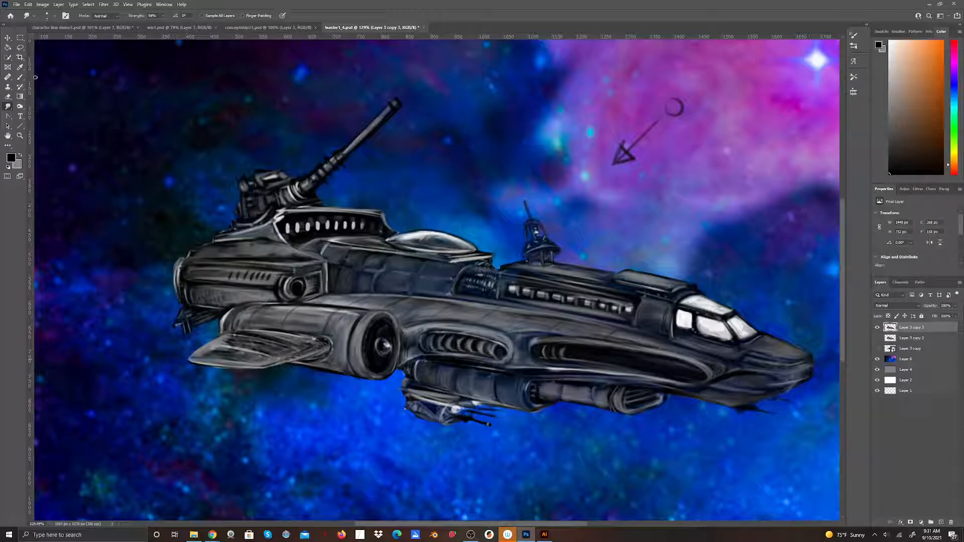
# Brush grey onto the lower edge of the nose and paint small black slots along its underside.
pyautogui.press('b')
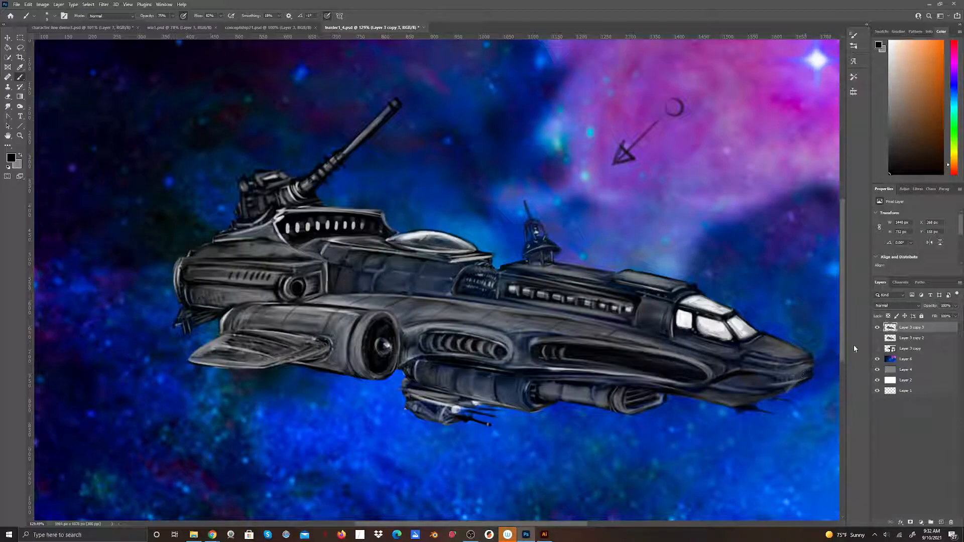
pyautogui.click(22, 156)
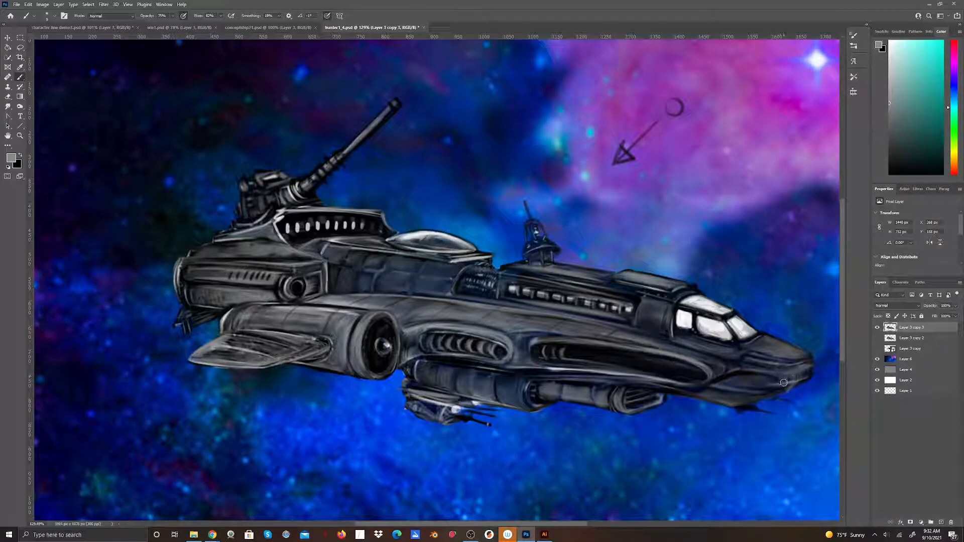
pyautogui.moveTo(805, 372)
pyautogui.mouseDown()
pyautogui.moveTo(809, 392)
pyautogui.moveTo(816, 386)
pyautogui.moveTo(799, 378)
pyautogui.moveTo(753, 377)
pyautogui.moveTo(790, 381)
pyautogui.mouseUp()
pyautogui.click(20, 156)
pyautogui.moveTo(761, 379)
pyautogui.mouseDown()
pyautogui.moveTo(789, 383)
pyautogui.moveTo(754, 380)
pyautogui.moveTo(791, 381)
pyautogui.moveTo(752, 374)
pyautogui.moveTo(805, 373)
pyautogui.moveTo(752, 379)
pyautogui.moveTo(787, 382)
pyautogui.moveTo(820, 376)
pyautogui.moveTo(776, 374)
pyautogui.moveTo(810, 369)
pyautogui.moveTo(766, 390)
pyautogui.moveTo(791, 389)
pyautogui.moveTo(758, 392)
pyautogui.moveTo(810, 385)
pyautogui.moveTo(807, 353)
pyautogui.mouseUp()
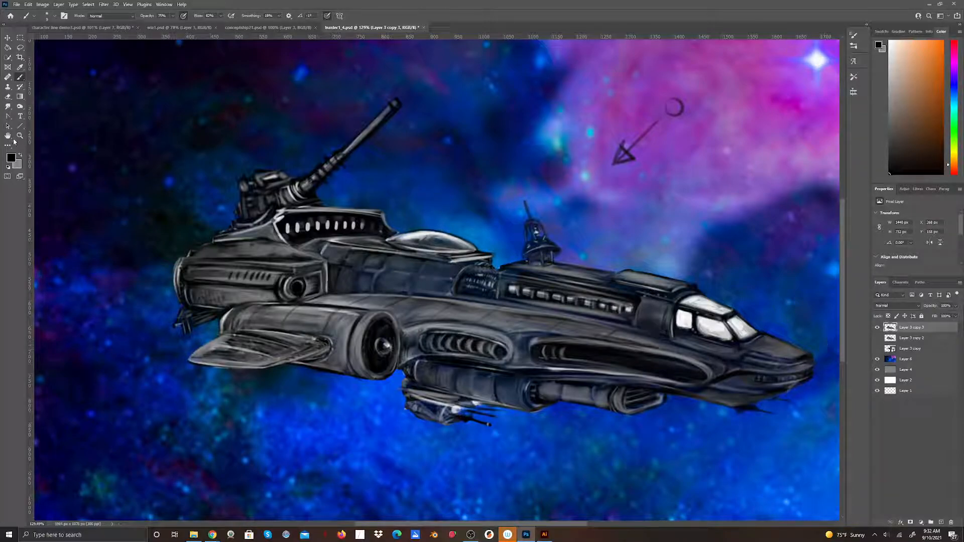
# Touch up the nose in grey, darken its outline in black, and clean up the edge with the Eraser.
pyautogui.click(20, 155)
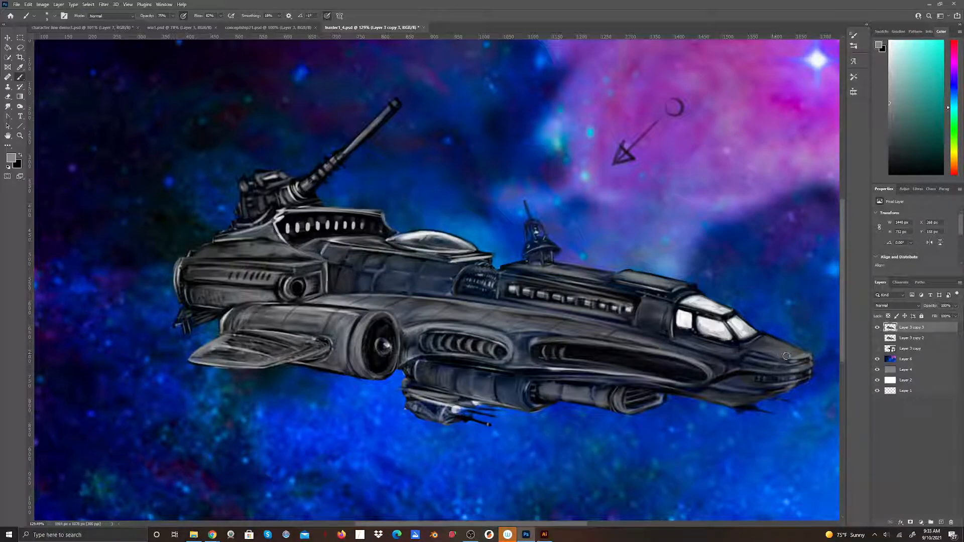
pyautogui.click(20, 155)
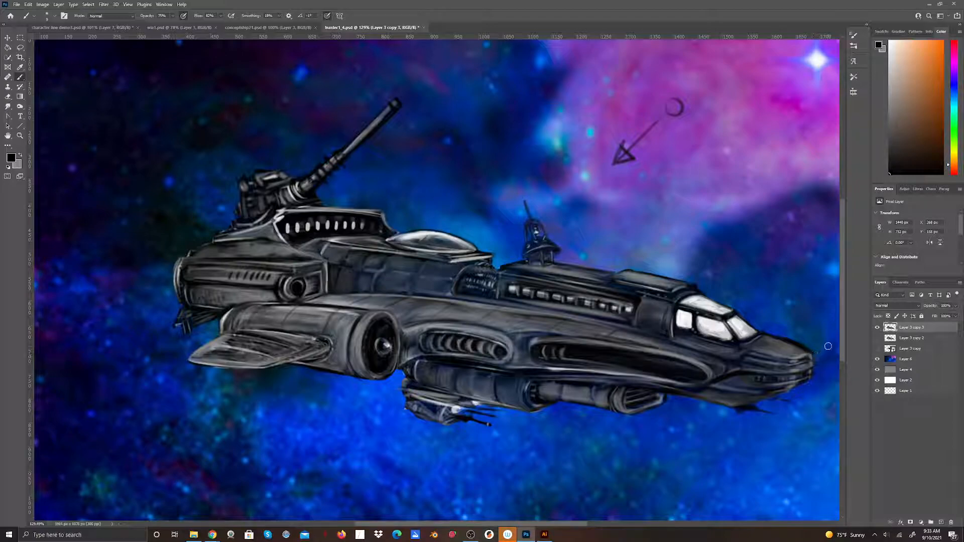
pyautogui.press('e')
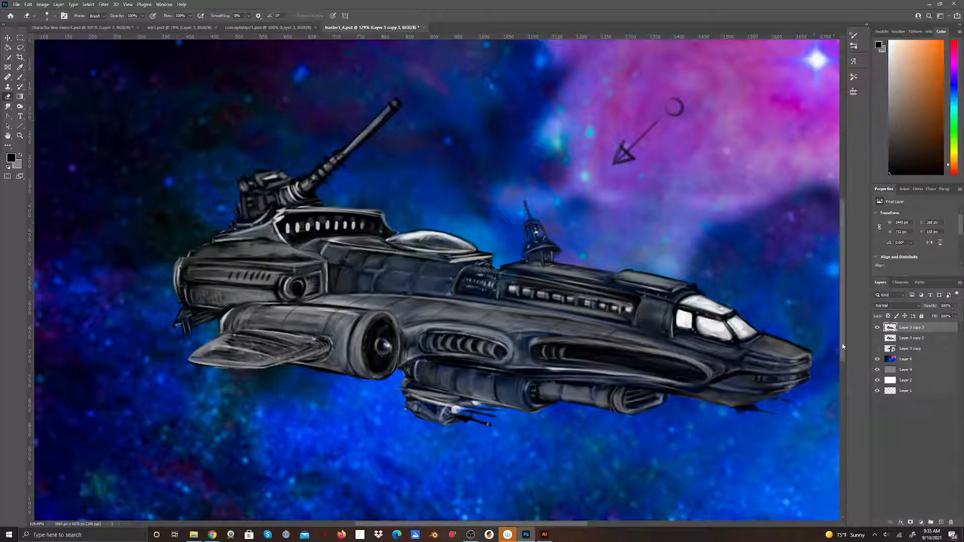
pyautogui.click(20, 78)
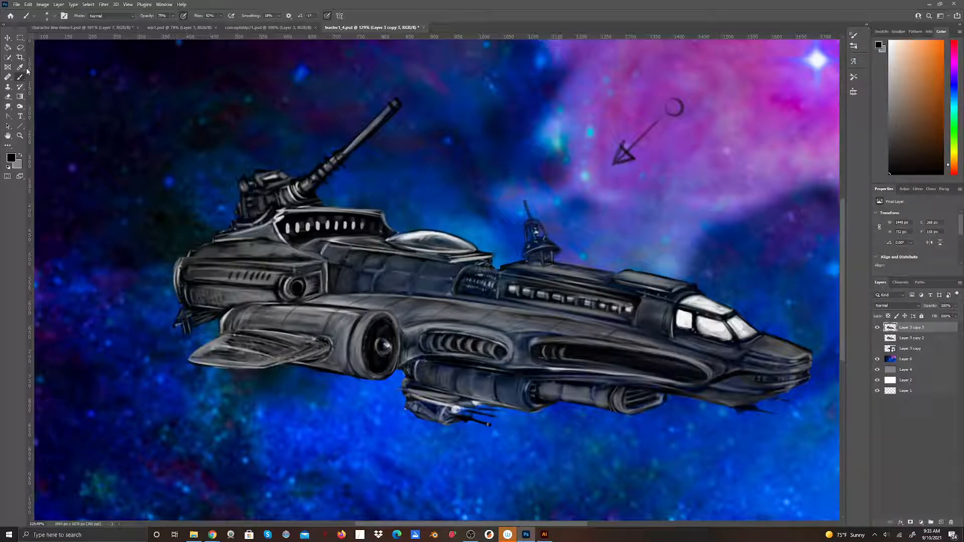
# Paint grey highlights along the top of the nose and the upper edge of the hull behind the cockpit.
pyautogui.click(19, 155)
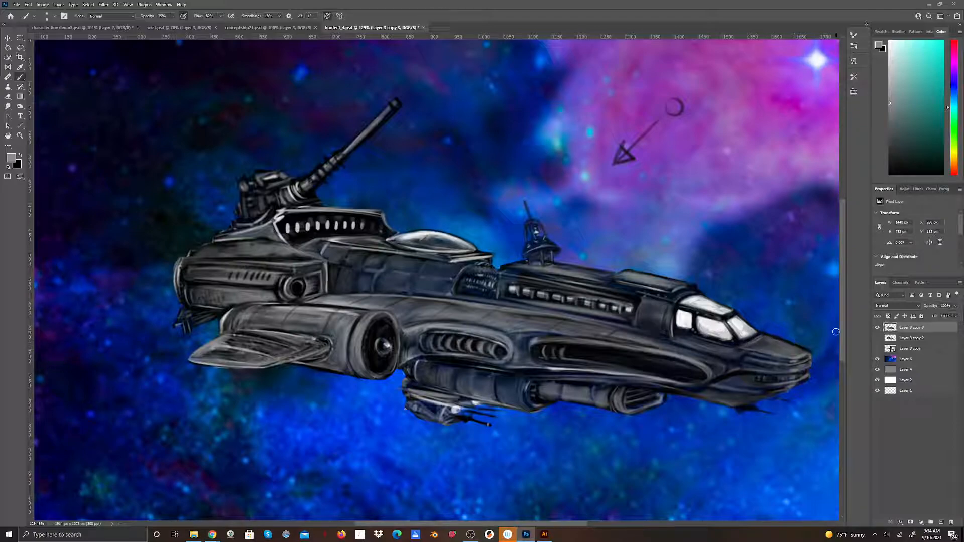
pyautogui.click(769, 339)
pyautogui.moveTo(791, 345); pyautogui.dragTo(776, 342)
pyautogui.moveTo(789, 351); pyautogui.dragTo(801, 353)
pyautogui.moveTo(662, 282)
pyautogui.mouseDown()
pyautogui.moveTo(550, 269)
pyautogui.moveTo(576, 270)
pyautogui.mouseUp()
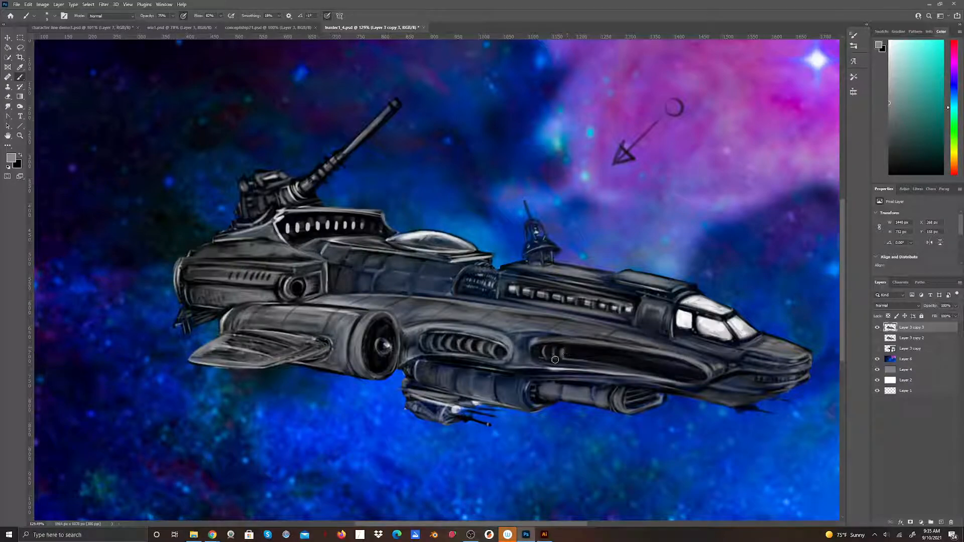
# Paint grey ribs and long streaks inside the hull's front side vent, then add black accents between them.
pyautogui.moveTo(550, 349); pyautogui.dragTo(547, 352)
pyautogui.moveTo(425, 337); pyautogui.dragTo(431, 351)
pyautogui.moveTo(554, 370); pyautogui.dragTo(678, 383)
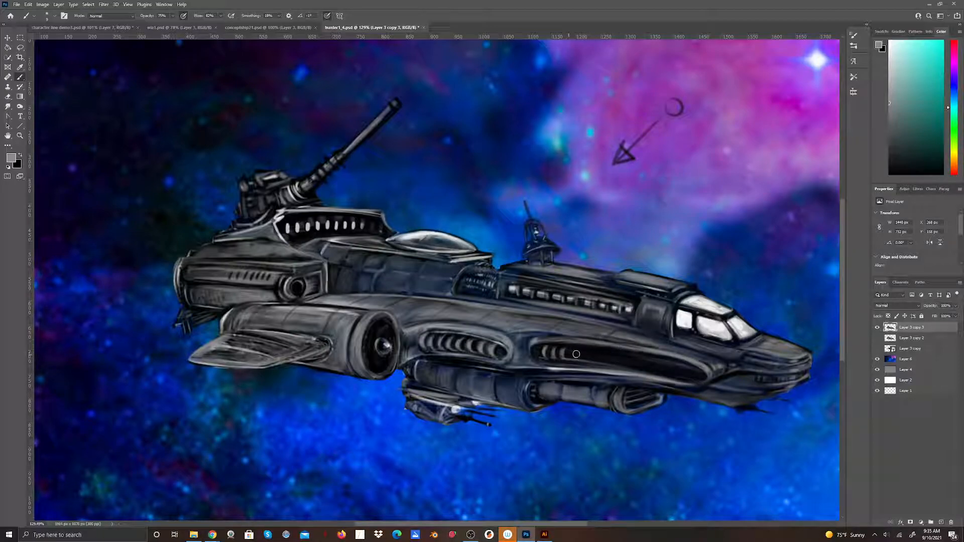
pyautogui.moveTo(563, 351); pyautogui.dragTo(701, 370)
pyautogui.moveTo(570, 359)
pyautogui.mouseDown()
pyautogui.moveTo(677, 374)
pyautogui.moveTo(642, 368)
pyautogui.moveTo(704, 362)
pyautogui.mouseUp()
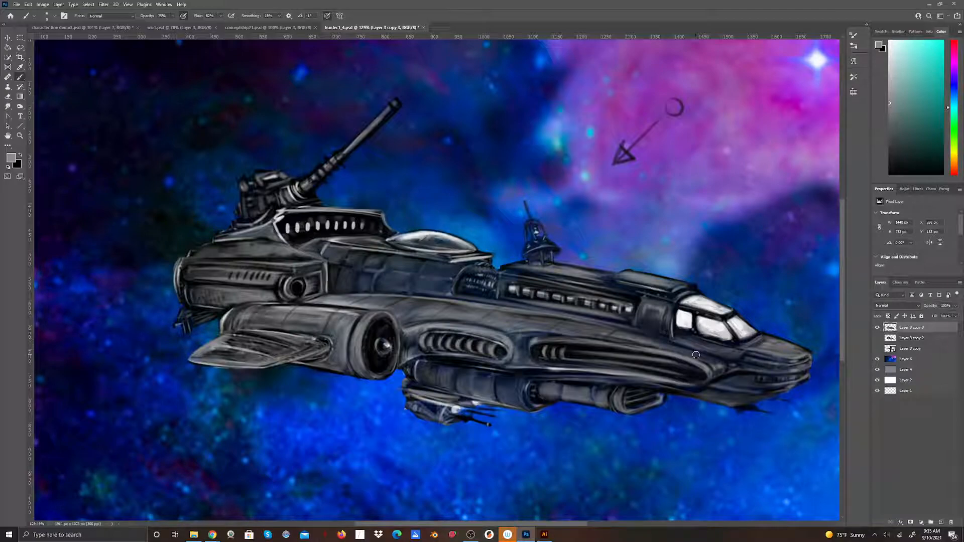
pyautogui.click(21, 156)
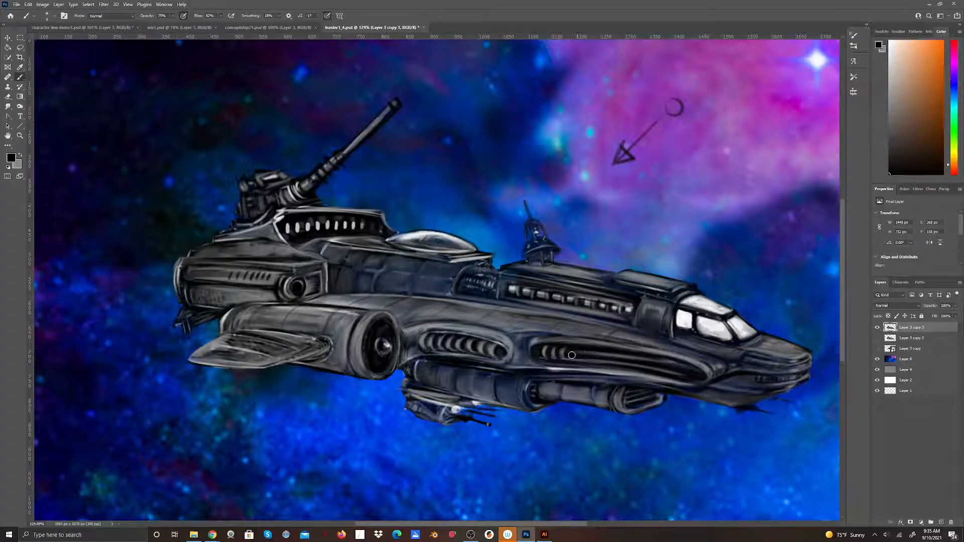
pyautogui.moveTo(576, 355); pyautogui.dragTo(589, 358)
# Add a new layer and start a small rough black sketch in the empty space below the wing.
pyautogui.click(939, 523)
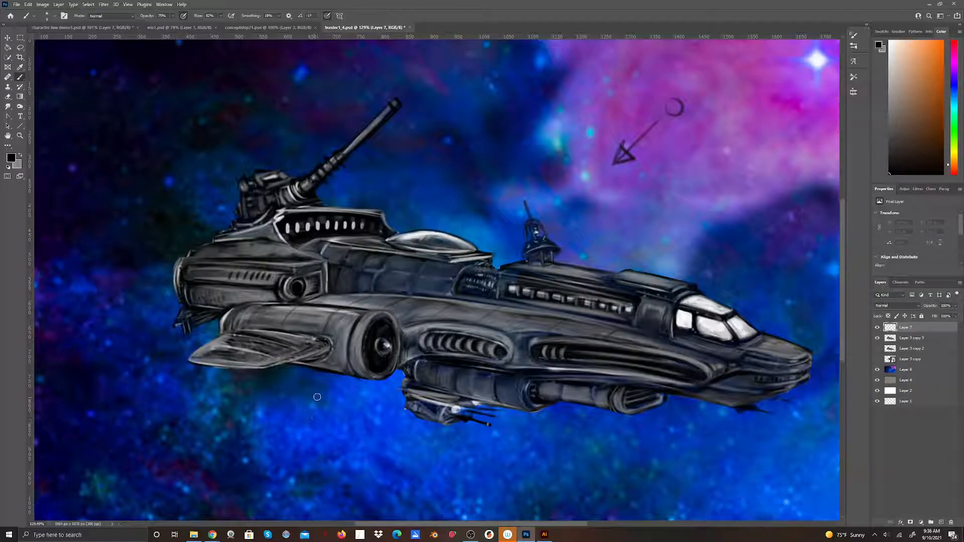
pyautogui.moveTo(312, 396); pyautogui.dragTo(314, 396)
pyautogui.moveTo(323, 401)
pyautogui.mouseDown()
pyautogui.moveTo(325, 416)
pyautogui.moveTo(308, 415)
pyautogui.moveTo(285, 448)
pyautogui.mouseUp()
pyautogui.moveTo(295, 430); pyautogui.dragTo(282, 444)
pyautogui.moveTo(271, 446); pyautogui.dragTo(282, 473)
pyautogui.moveTo(261, 460); pyautogui.dragTo(260, 462)
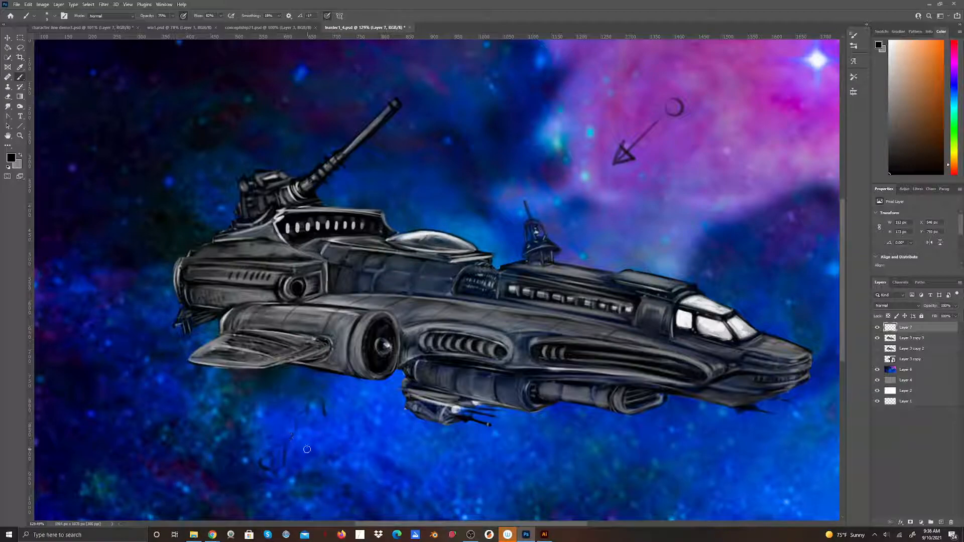
# Extend the rough black sketch below the wing with central shapes, a lower block and strokes at its side.
pyautogui.moveTo(310, 469)
pyautogui.mouseDown()
pyautogui.moveTo(315, 477)
pyautogui.moveTo(321, 418)
pyautogui.mouseUp()
pyautogui.moveTo(311, 414); pyautogui.dragTo(324, 412)
pyautogui.moveTo(324, 425)
pyautogui.mouseDown()
pyautogui.moveTo(321, 452)
pyautogui.moveTo(305, 415)
pyautogui.moveTo(305, 449)
pyautogui.mouseUp()
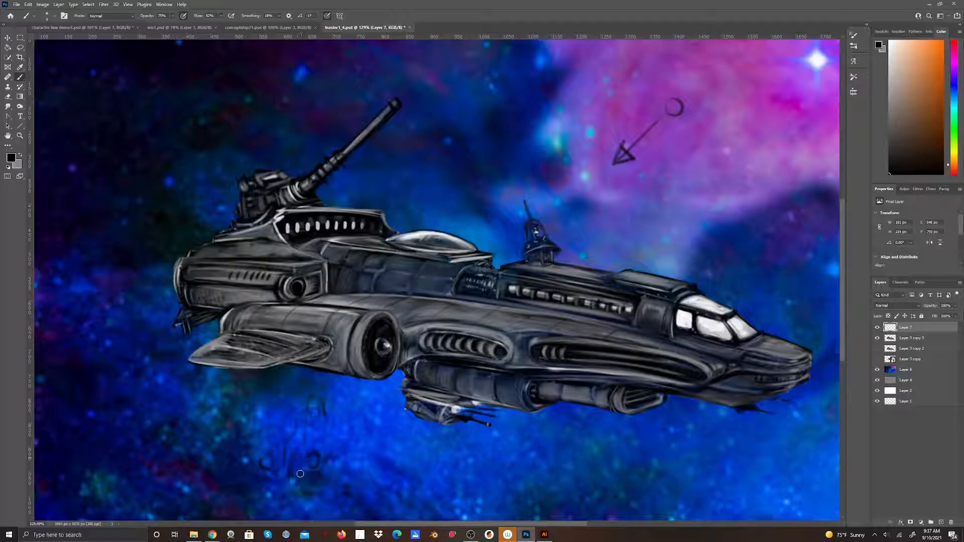
pyautogui.moveTo(291, 482); pyautogui.dragTo(293, 487)
pyautogui.moveTo(318, 501)
pyautogui.mouseDown()
pyautogui.moveTo(296, 502)
pyautogui.moveTo(307, 507)
pyautogui.mouseUp()
pyautogui.click(294, 488)
pyautogui.moveTo(340, 480)
pyautogui.mouseDown()
pyautogui.moveTo(350, 450)
pyautogui.moveTo(349, 461)
pyautogui.moveTo(366, 460)
pyautogui.moveTo(363, 471)
pyautogui.moveTo(367, 459)
pyautogui.moveTo(357, 477)
pyautogui.mouseUp()
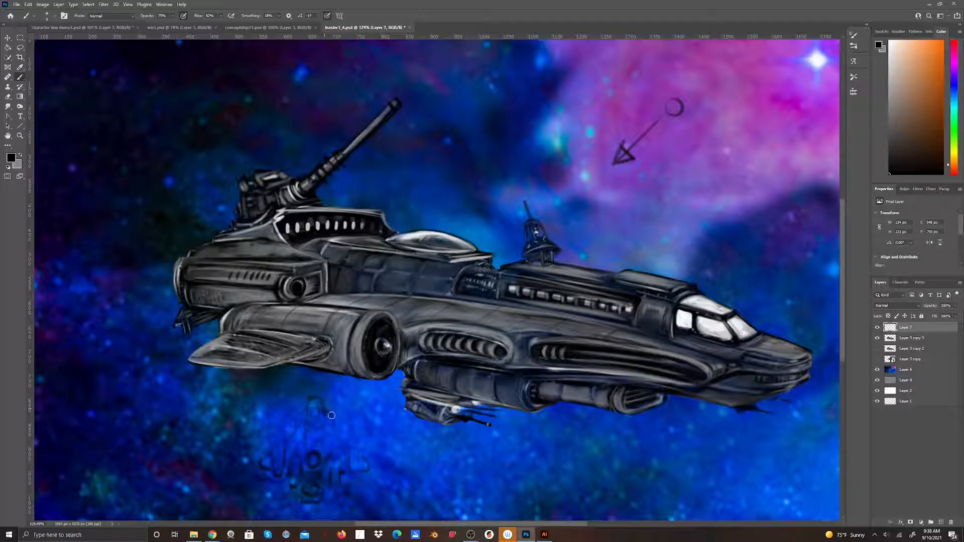
# Finish the sketch's outer strokes, rename its layer to top, and hide the layer.
pyautogui.moveTo(334, 419)
pyautogui.mouseDown()
pyautogui.moveTo(342, 410)
pyautogui.moveTo(335, 426)
pyautogui.moveTo(350, 447)
pyautogui.mouseUp()
pyautogui.click(284, 448)
pyautogui.click(353, 449)
pyautogui.moveTo(359, 442); pyautogui.dragTo(345, 443)
pyautogui.doubleClick(905, 327)
pyautogui.write('tc')
pyautogui.press('Return')
pyautogui.click(877, 327)
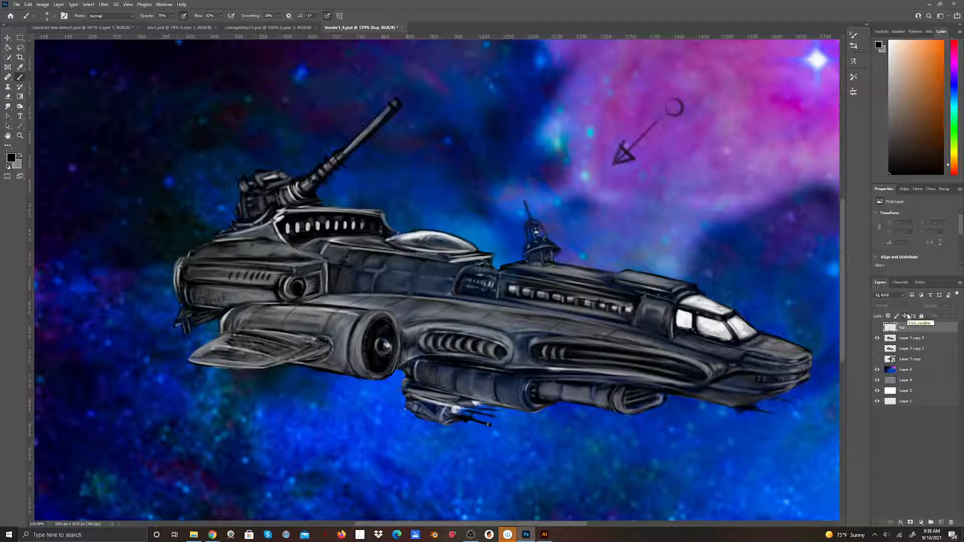
# Cut the light-direction arrow out of the ship layer using a rectangular selection around it.
pyautogui.click(911, 339)
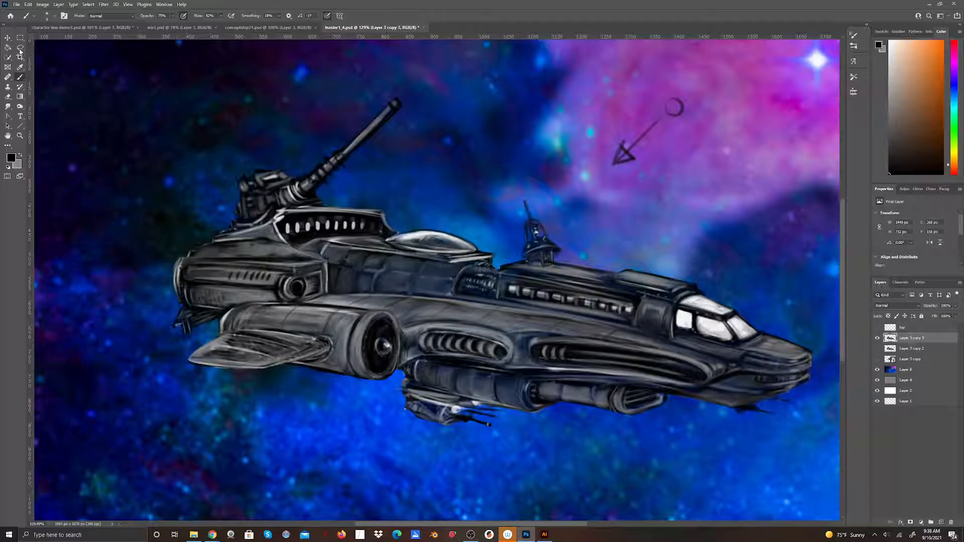
pyautogui.press('m')
pyautogui.moveTo(589, 55)
pyautogui.mouseDown()
pyautogui.moveTo(550, 150)
pyautogui.moveTo(750, 217)
pyautogui.mouseUp()
pyautogui.click(28, 4)
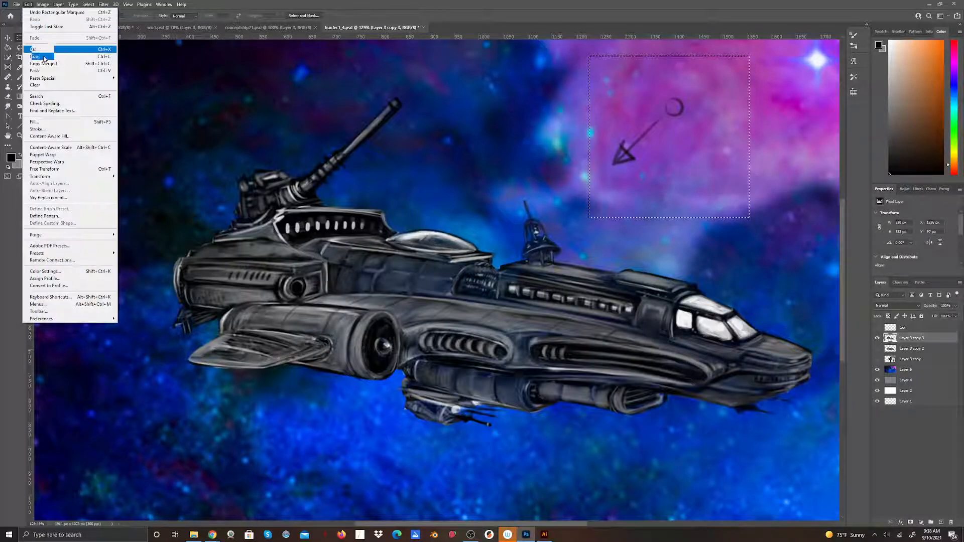
pyautogui.click(43, 49)
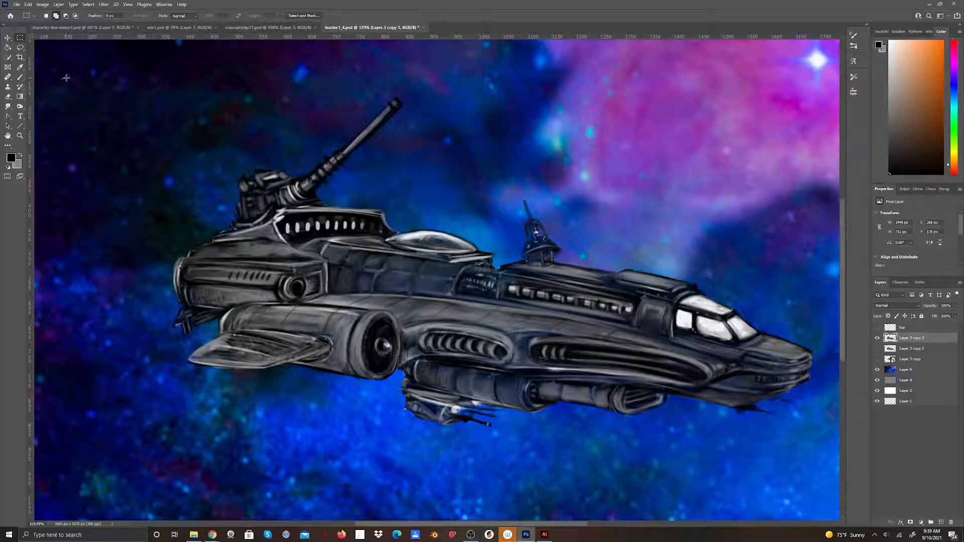
# Darken the upper deck's top edge above the window row in black, and paint grey touches on the rear pod and mid-hull detail box.
pyautogui.click(20, 76)
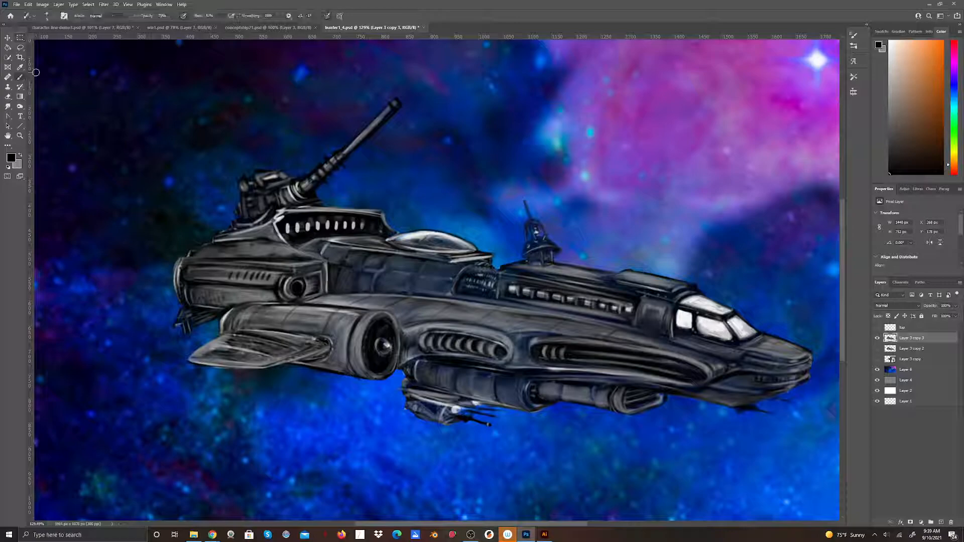
pyautogui.moveTo(332, 207)
pyautogui.mouseDown()
pyautogui.moveTo(273, 214)
pyautogui.moveTo(336, 206)
pyautogui.moveTo(297, 215)
pyautogui.moveTo(259, 199)
pyautogui.moveTo(328, 212)
pyautogui.moveTo(272, 227)
pyautogui.moveTo(358, 213)
pyautogui.moveTo(311, 216)
pyautogui.moveTo(344, 213)
pyautogui.mouseUp()
pyautogui.click(20, 156)
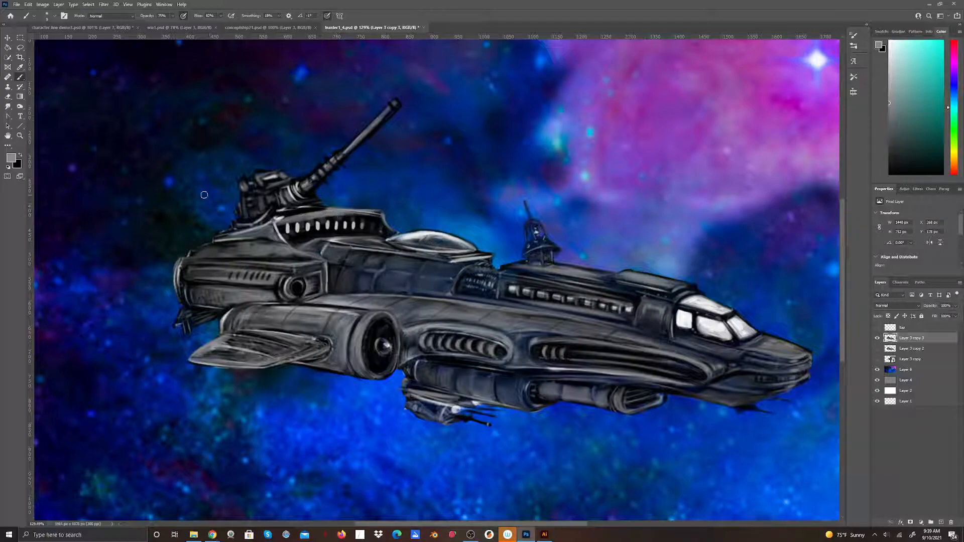
pyautogui.click(20, 156)
pyautogui.moveTo(306, 217)
pyautogui.mouseDown()
pyautogui.moveTo(324, 214)
pyautogui.moveTo(282, 217)
pyautogui.moveTo(377, 211)
pyautogui.mouseUp()
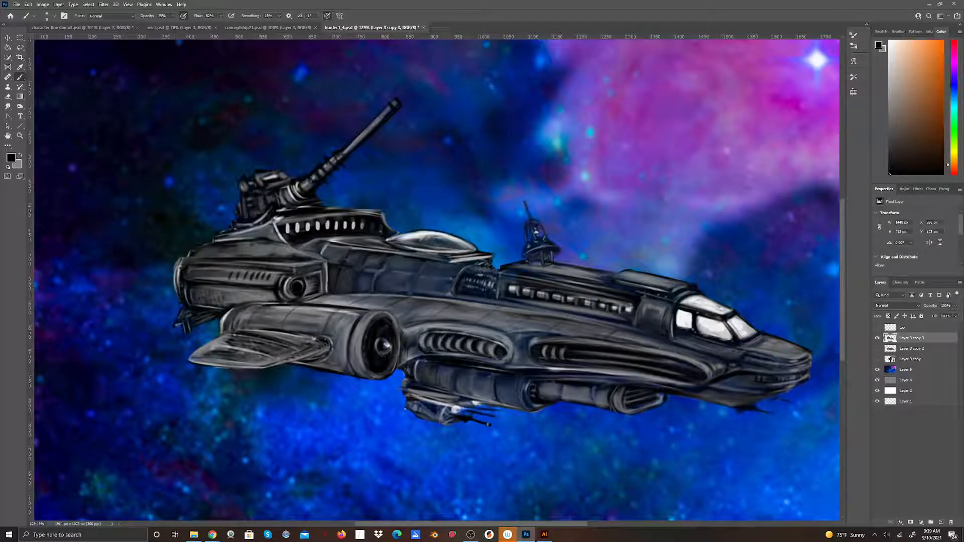
pyautogui.hotkey('alt', 'Tab')
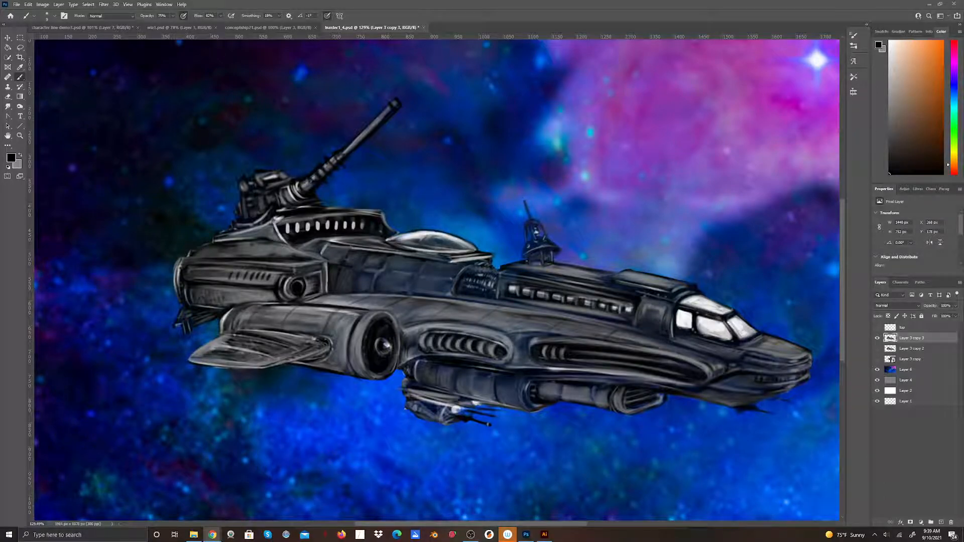
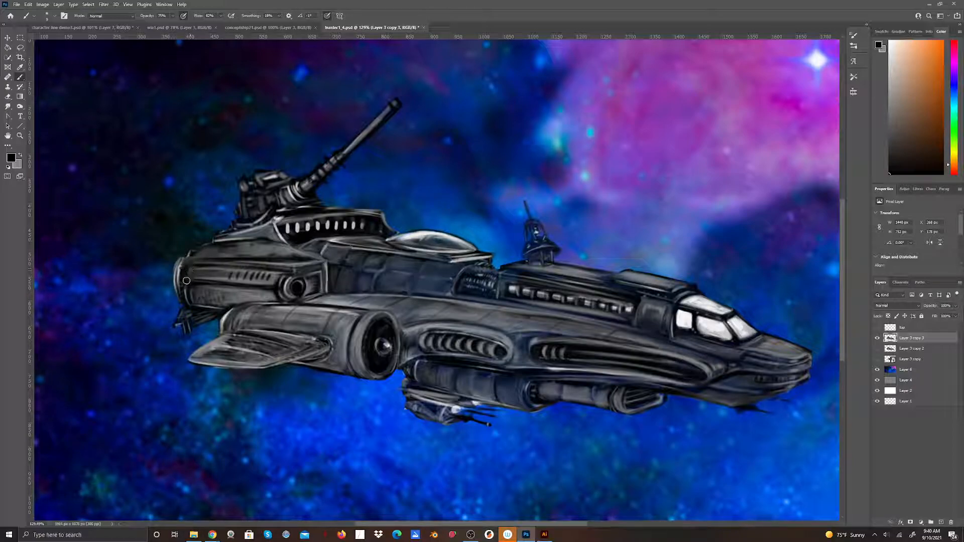
pyautogui.click(20, 155)
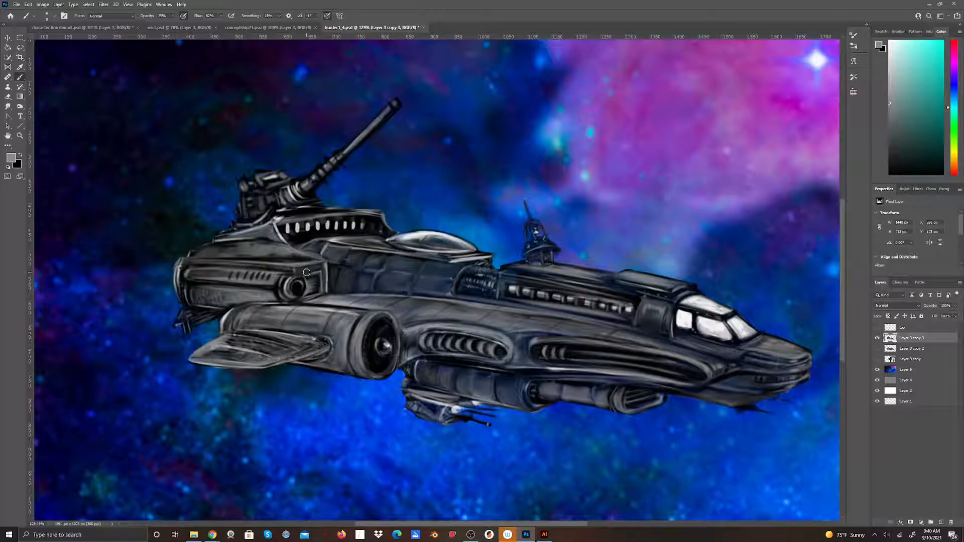
pyautogui.moveTo(468, 267)
pyautogui.mouseDown()
pyautogui.moveTo(492, 263)
pyautogui.moveTo(476, 279)
pyautogui.mouseUp()
# Compare the hidden older ship copy directly below the current ship layer, then delete that copy.
pyautogui.scroll(-3, 434, 380)
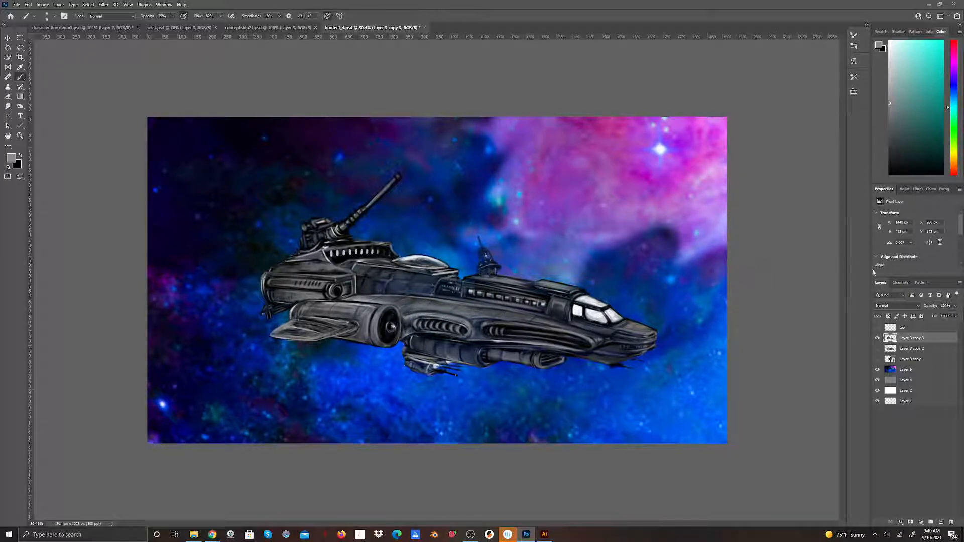
pyautogui.click(877, 350)
pyautogui.click(877, 349)
pyautogui.click(918, 351)
pyautogui.moveTo(919, 350); pyautogui.dragTo(950, 522)
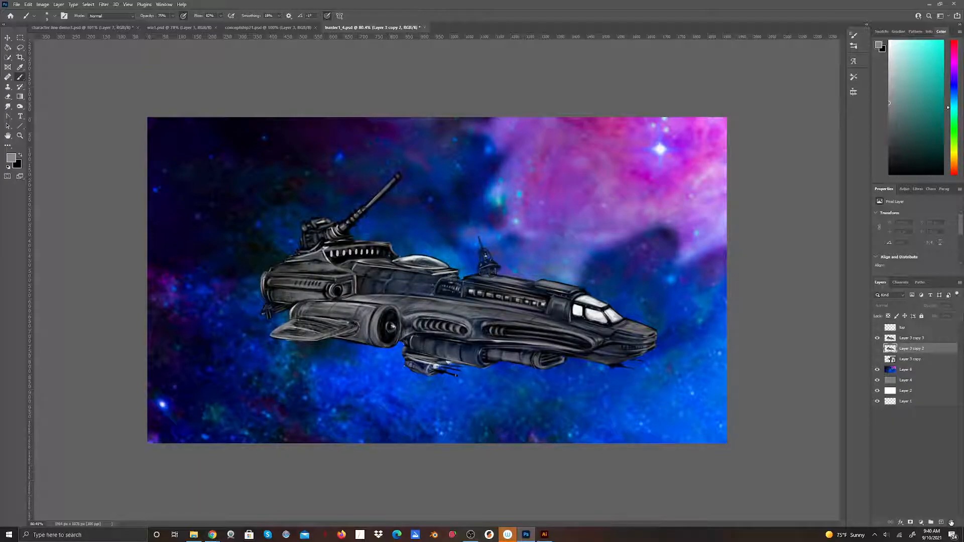
# Compare the older ship copy Layer 3 copy 2 with the current ship layer, then hide the older copy again.
pyautogui.click(950, 522)
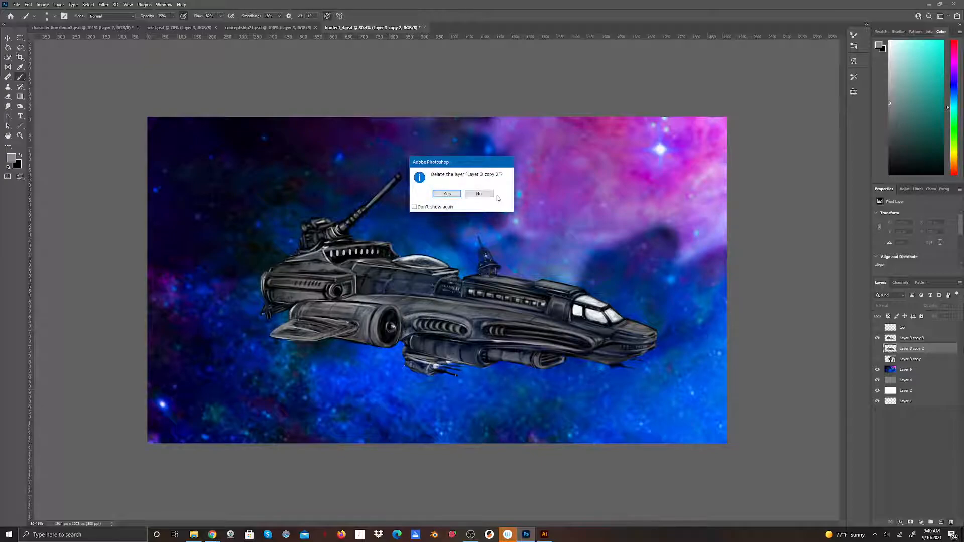
pyautogui.click(478, 195)
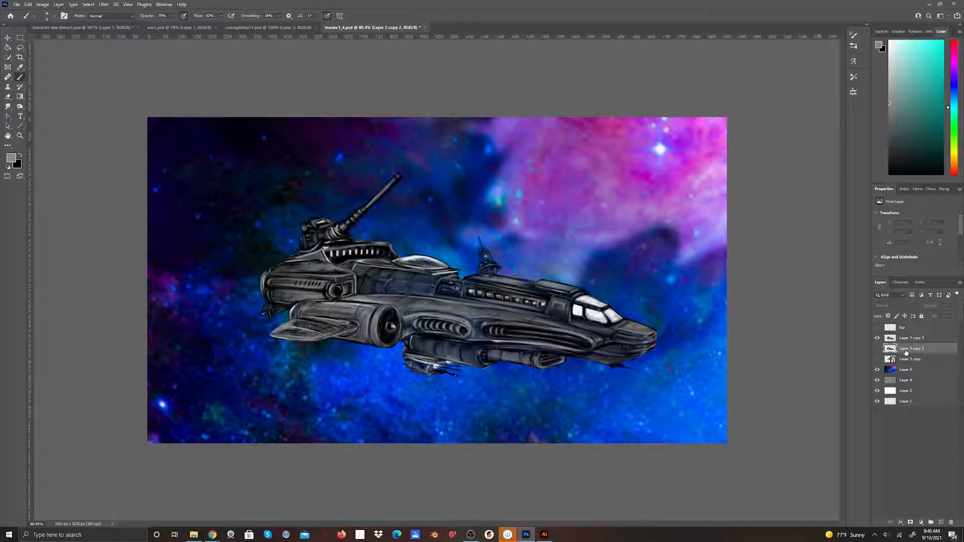
pyautogui.click(876, 338)
pyautogui.click(877, 348)
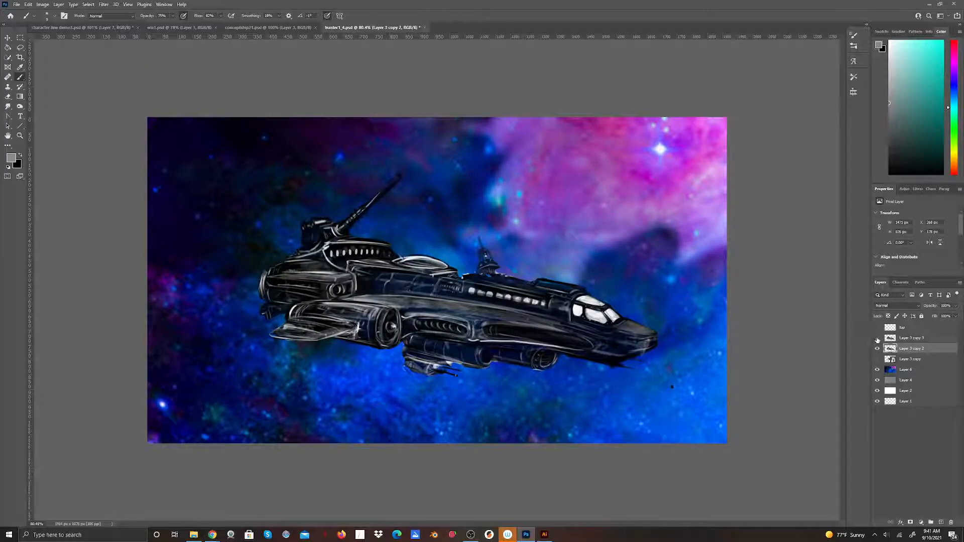
pyautogui.click(877, 339)
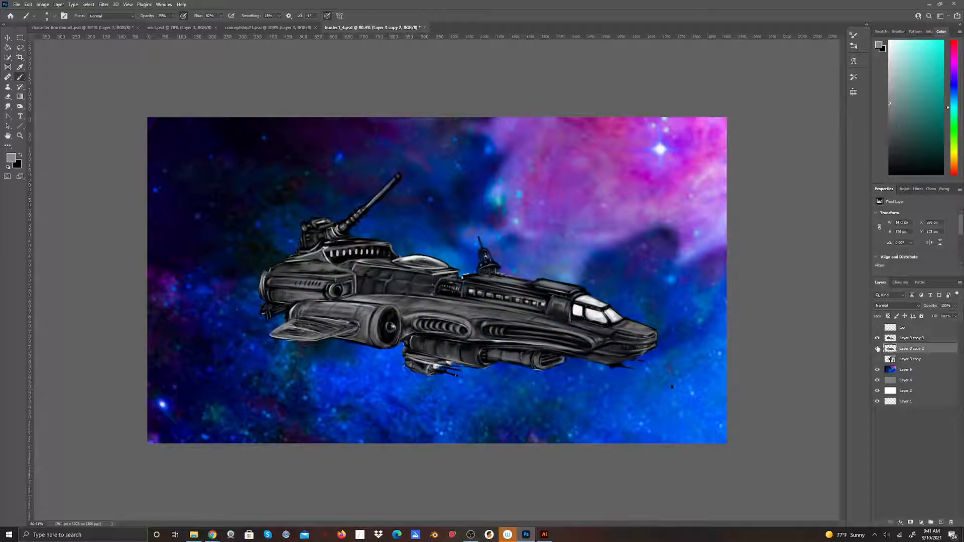
pyautogui.click(877, 338)
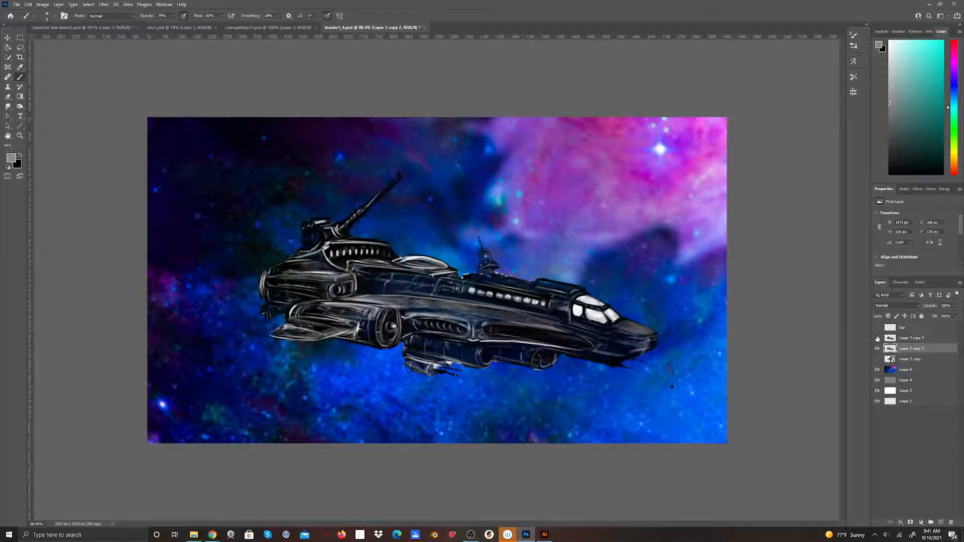
pyautogui.click(877, 339)
pyautogui.click(877, 338)
pyautogui.click(877, 339)
pyautogui.click(877, 349)
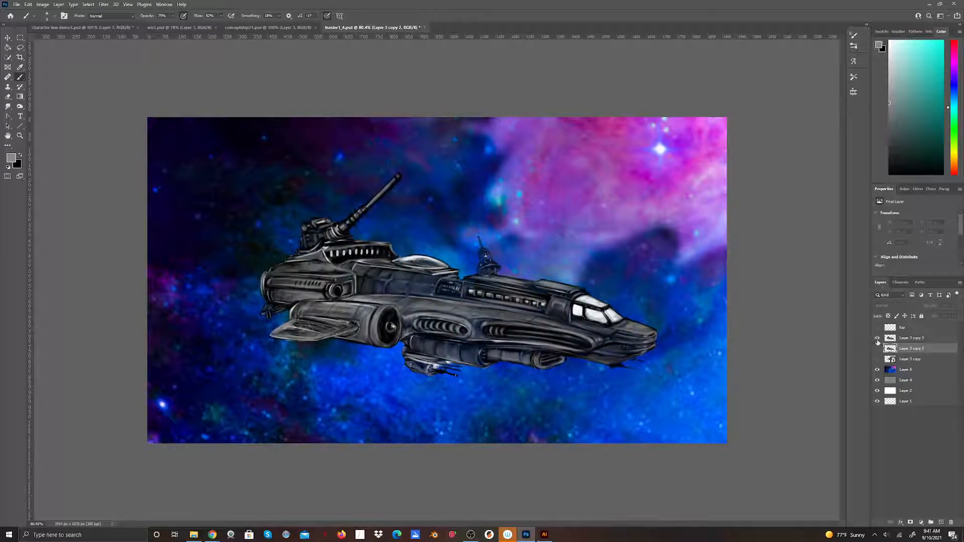
# Examine the earlier left-facing ship, the nebula background and the top sketch one layer at a time, then show the current ship.
pyautogui.click(877, 338)
pyautogui.click(877, 359)
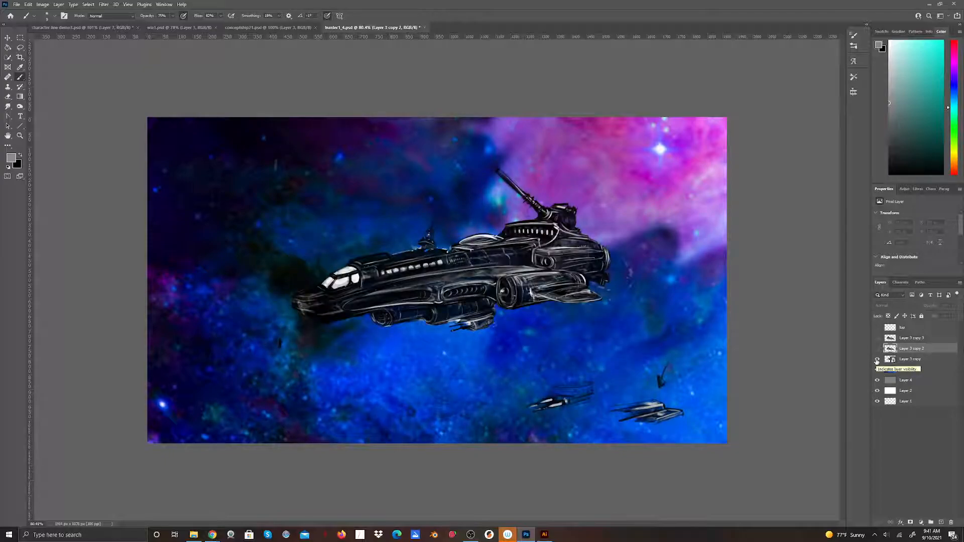
pyautogui.click(877, 360)
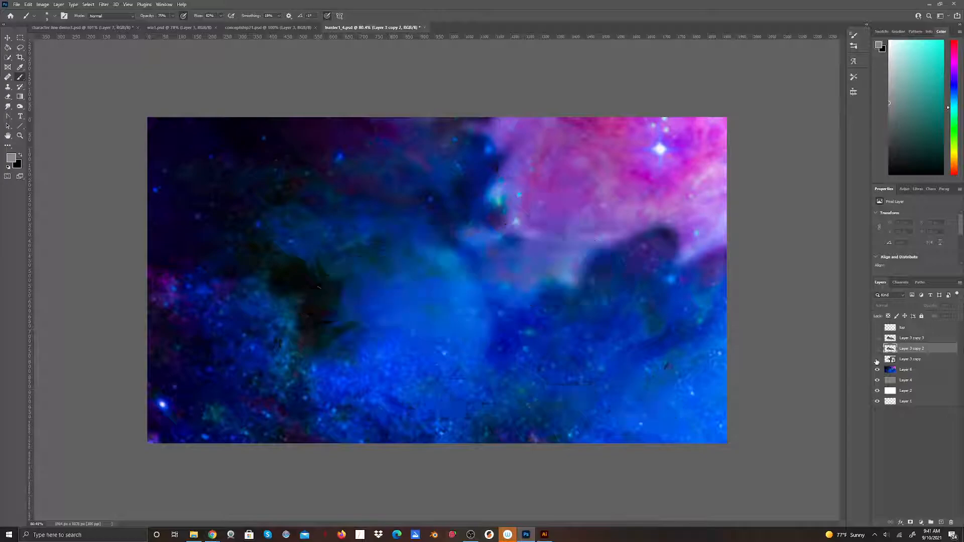
pyautogui.click(876, 370)
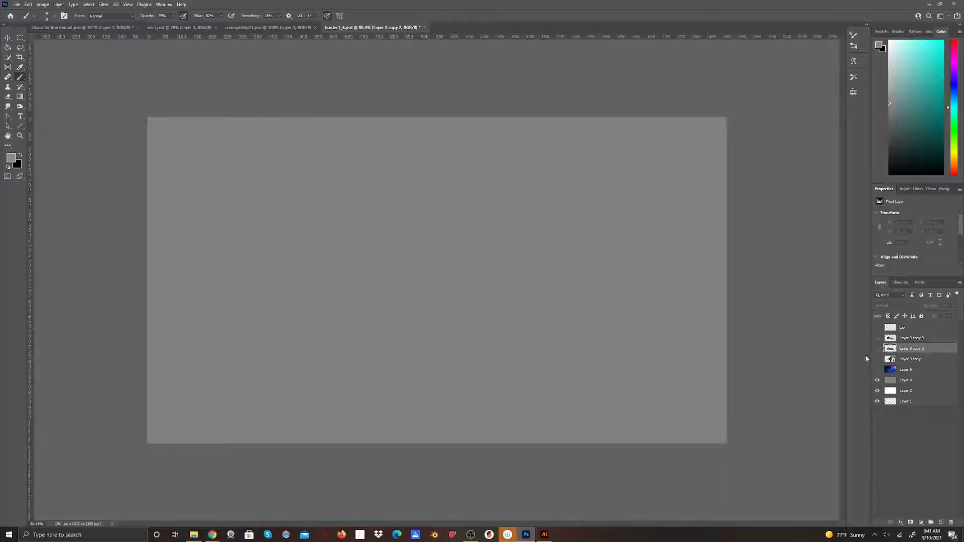
pyautogui.click(878, 360)
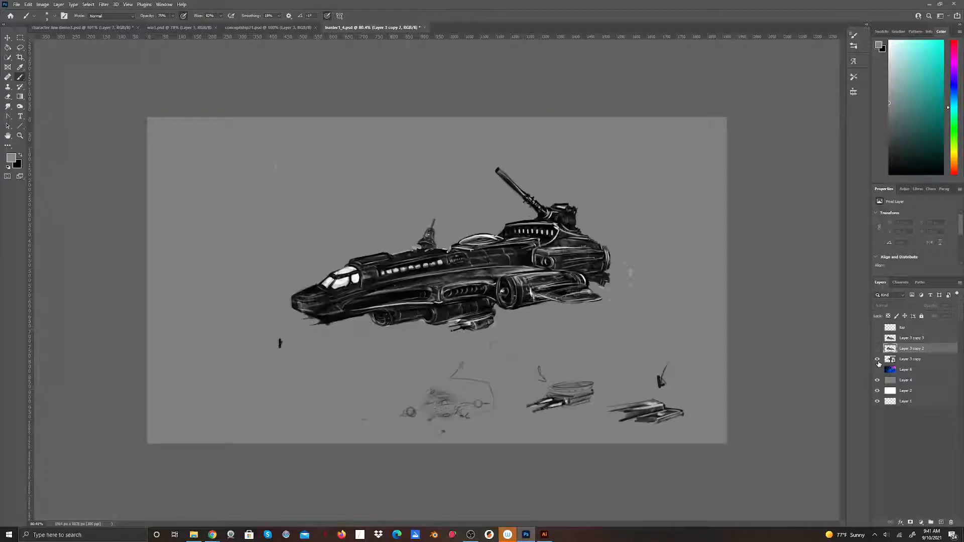
pyautogui.click(877, 360)
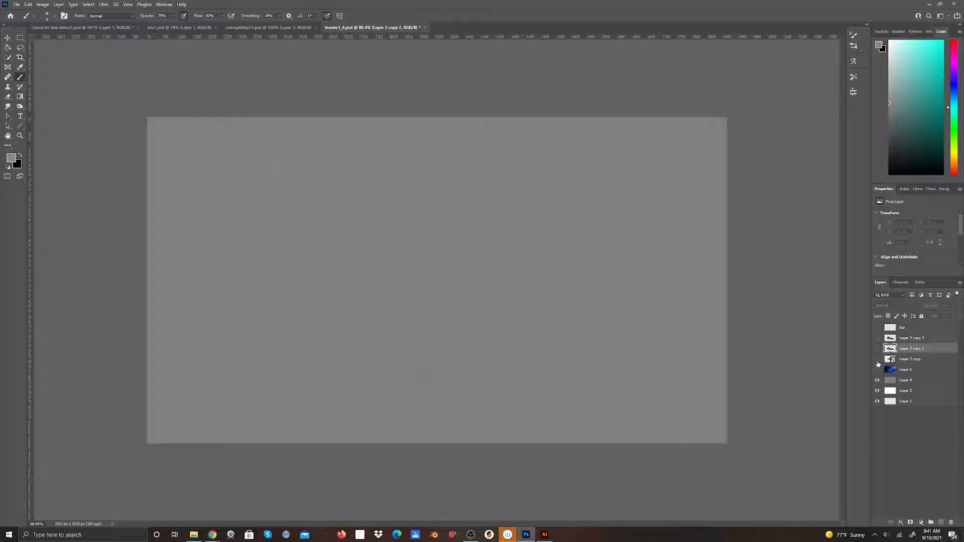
pyautogui.click(877, 327)
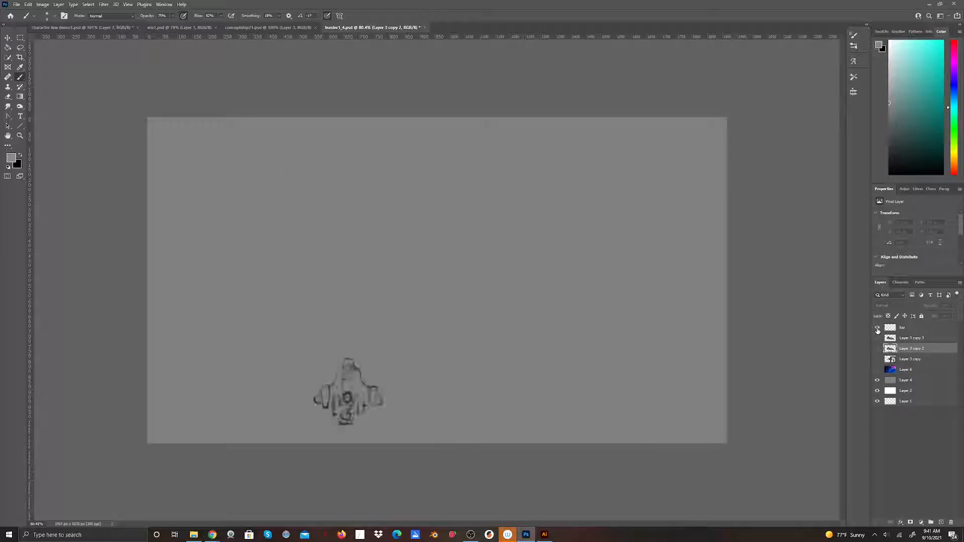
pyautogui.click(877, 328)
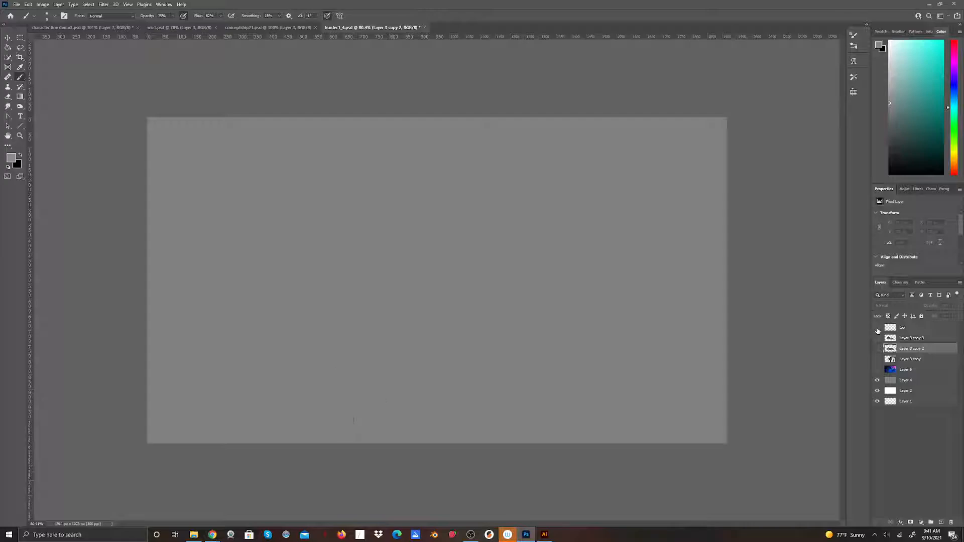
pyautogui.click(877, 338)
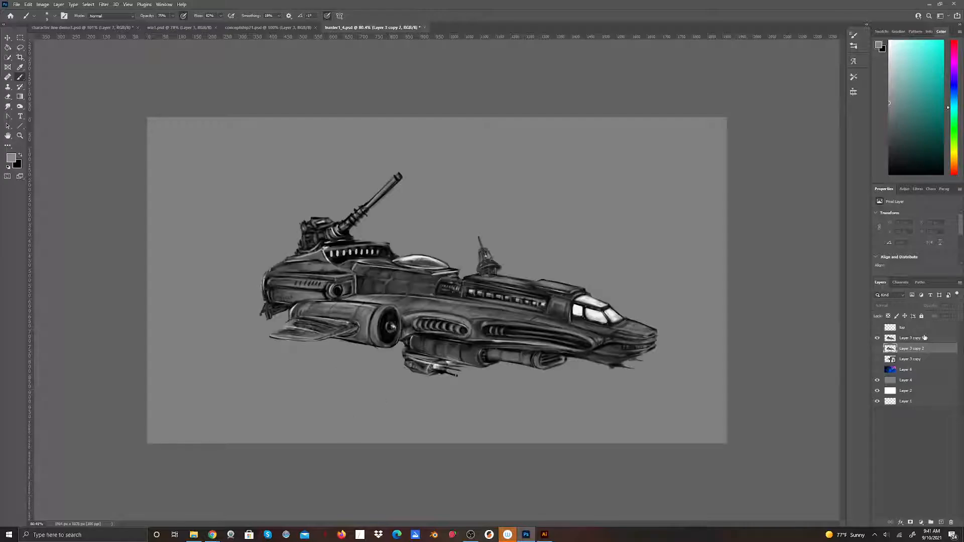
# Rename the current ship layer as semifinal.
pyautogui.doubleClick(912, 338)
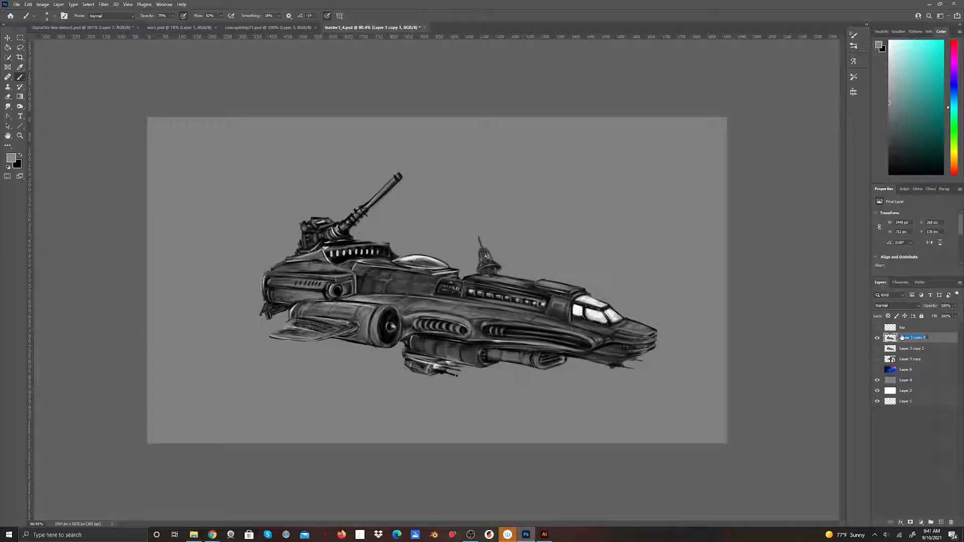
pyautogui.press('BackSpace')
pyautogui.write('shipfinal')
pyautogui.press('Return')
# Rename the older ship copy below it as step2 and the earliest left-facing ship layer as step1.
pyautogui.click(917, 350)
pyautogui.doubleClick(917, 351)
pyautogui.write('step2')
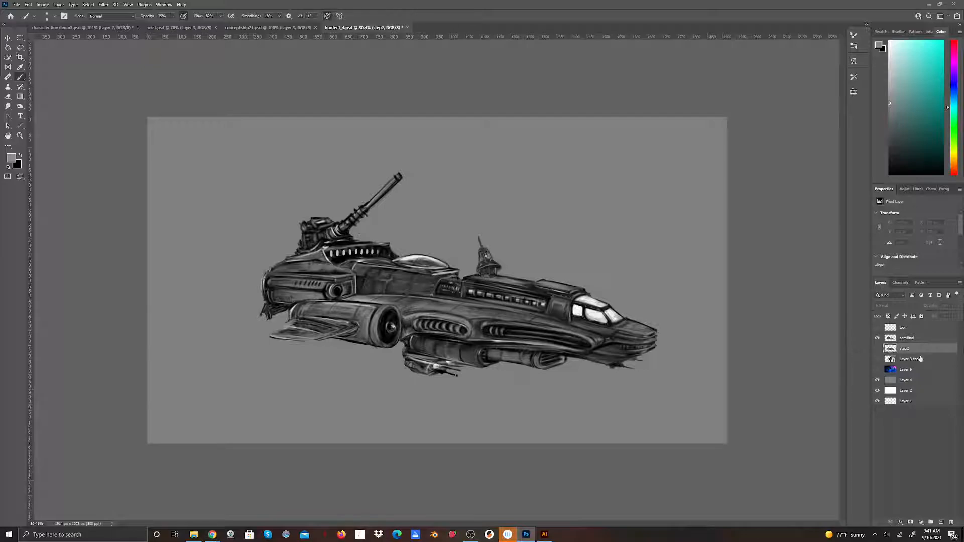
pyautogui.doubleClick(911, 360)
pyautogui.write('step1')
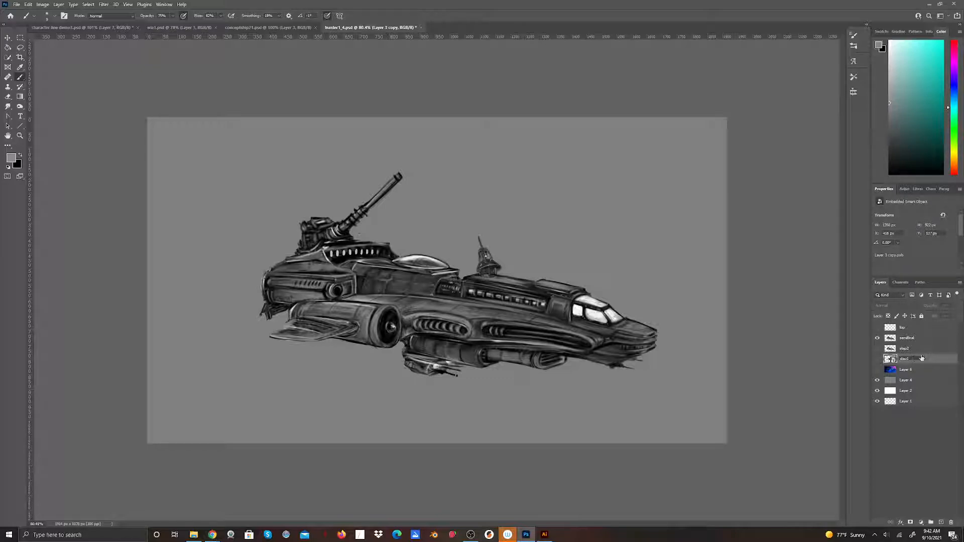
pyautogui.press('Return')
# Rename the nebula background layer as space and show it behind the ship.
pyautogui.doubleClick(905, 370)
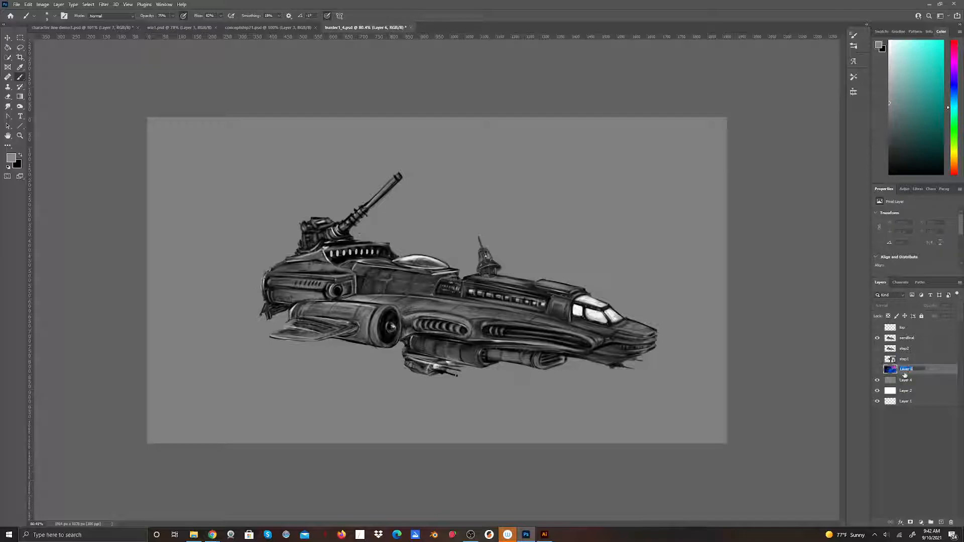
pyautogui.write('sc')
pyautogui.press('Return')
pyautogui.click(877, 370)
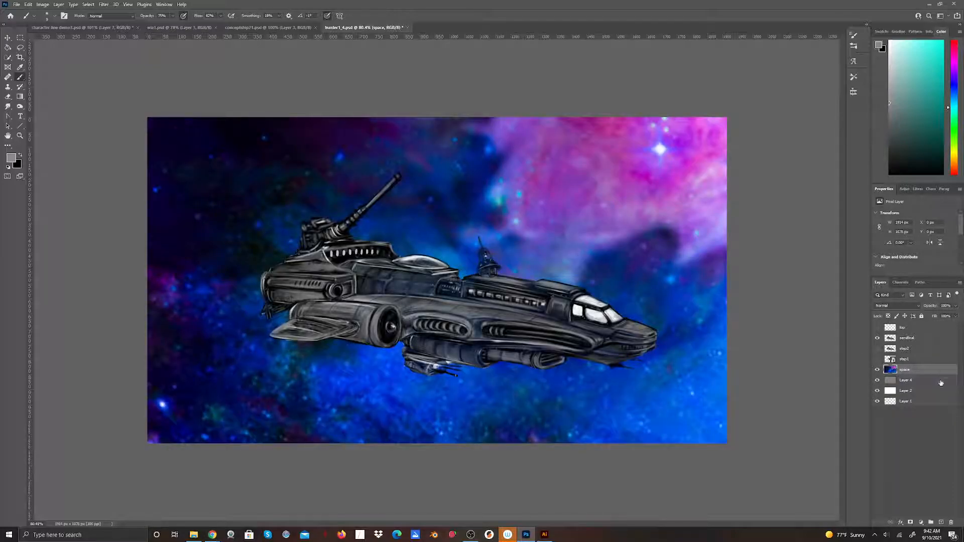
# Add an empty layer directly above the semifinal ship layer and set its blend mode to Overlay.
pyautogui.click(902, 340)
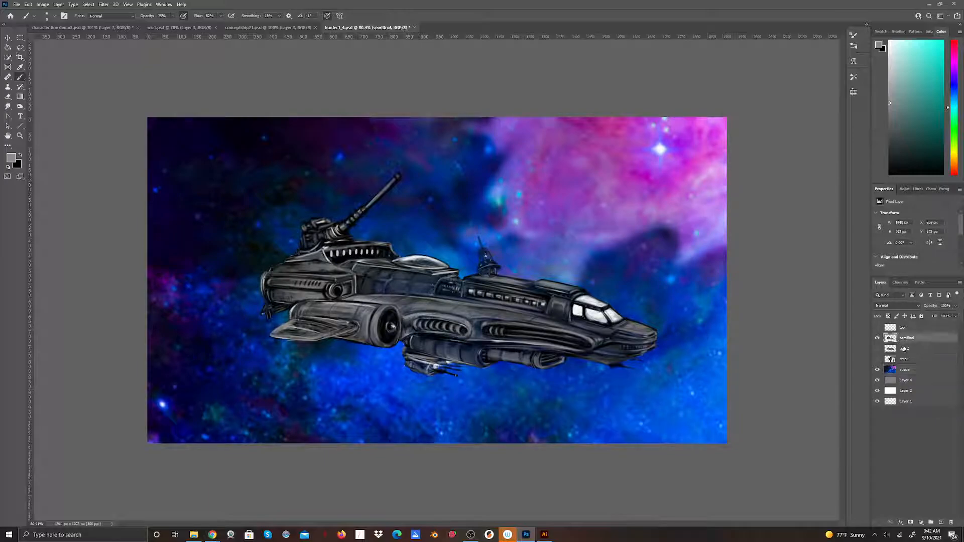
pyautogui.click(941, 523)
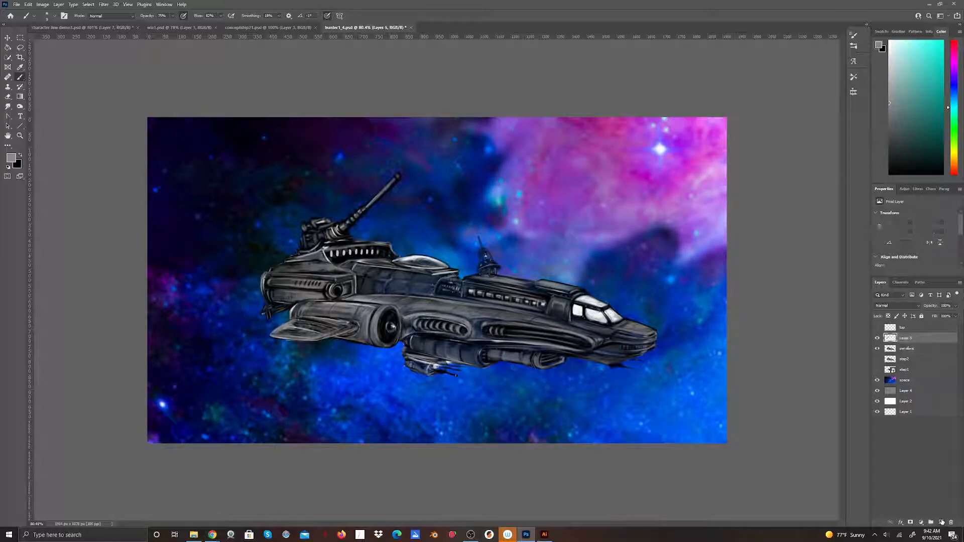
pyautogui.click(919, 306)
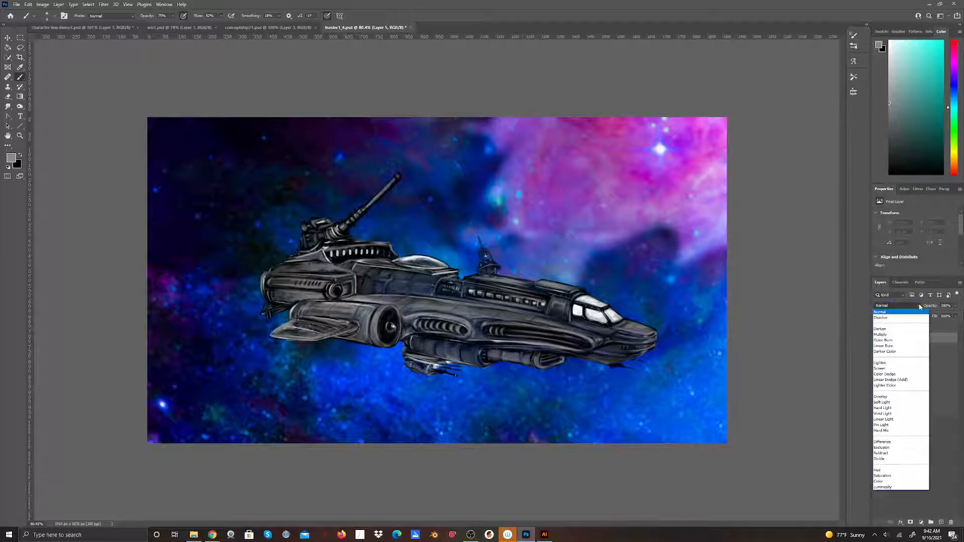
pyautogui.click(889, 397)
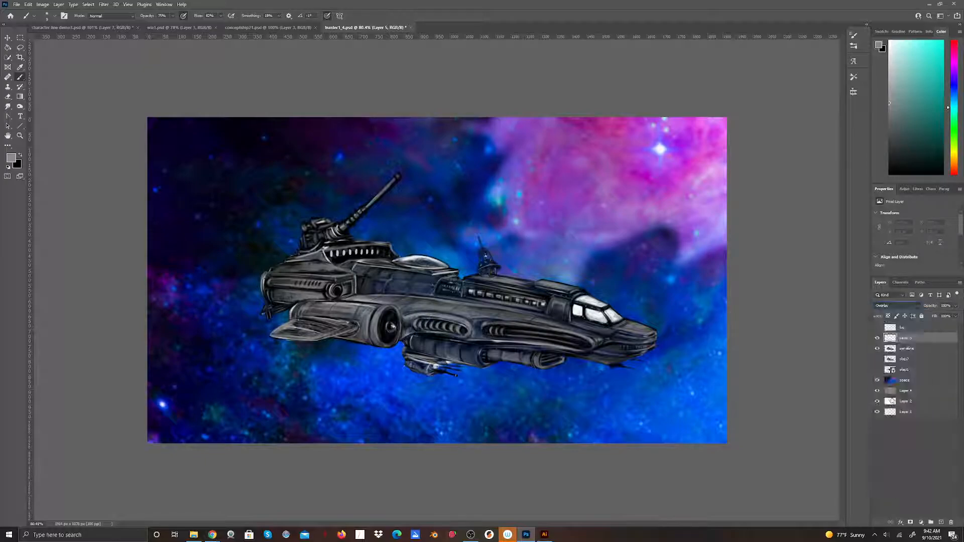
# Add a normal layer between the semifinal ship and the Overlay layer, and name it detail.
pyautogui.click(19, 136)
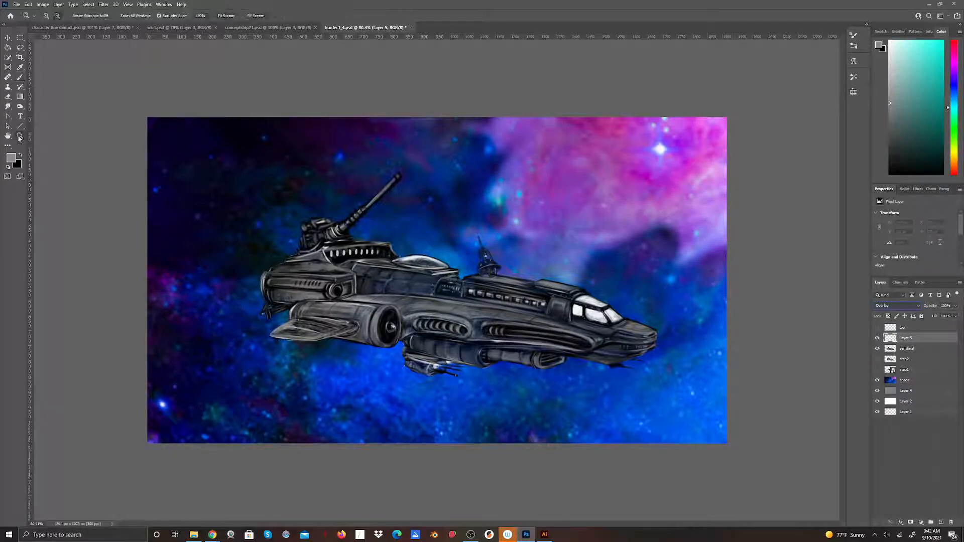
pyautogui.moveTo(257, 190); pyautogui.dragTo(371, 269)
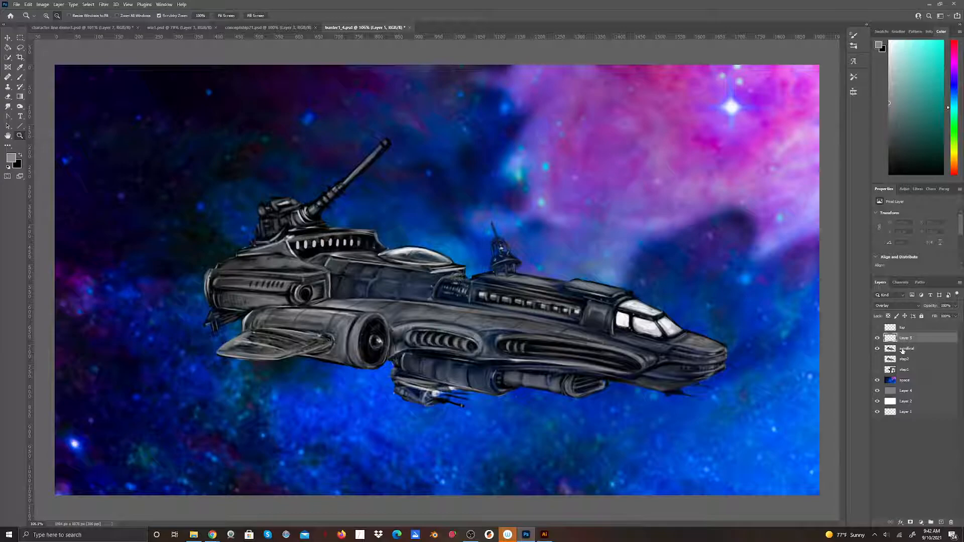
pyautogui.click(902, 351)
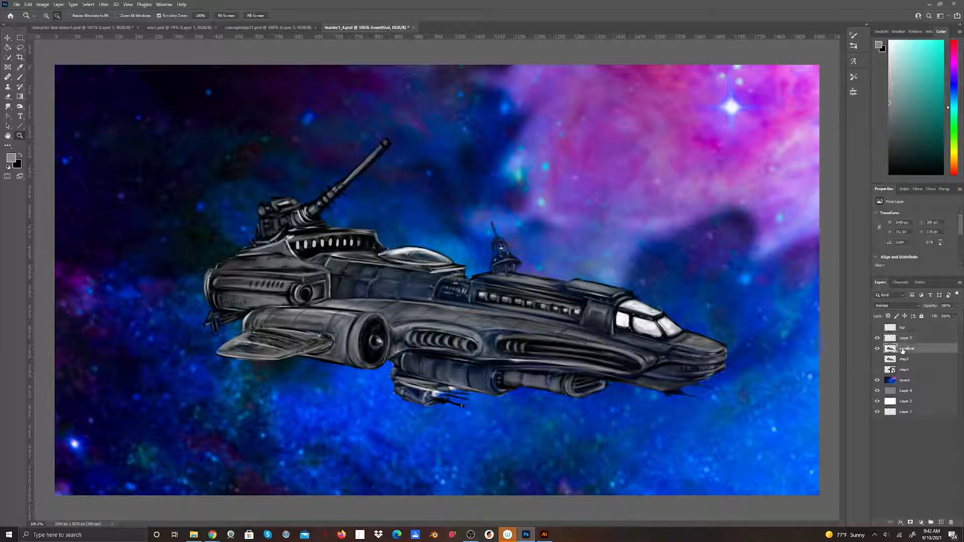
pyautogui.click(941, 522)
pyautogui.doubleClick(910, 351)
pyautogui.write('dk')
pyautogui.write('tail')
pyautogui.press('Return')
pyautogui.hotkey('ctrl', '1')
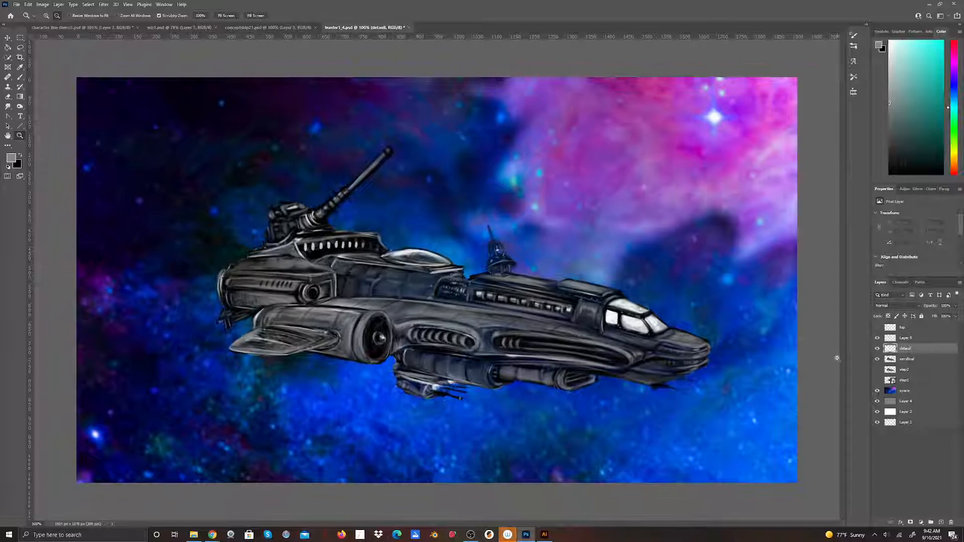
# Paint fine white highlights along the slanted vent slots on the rear pod, using a smaller brush on the detail layer.
pyautogui.click(9, 39)
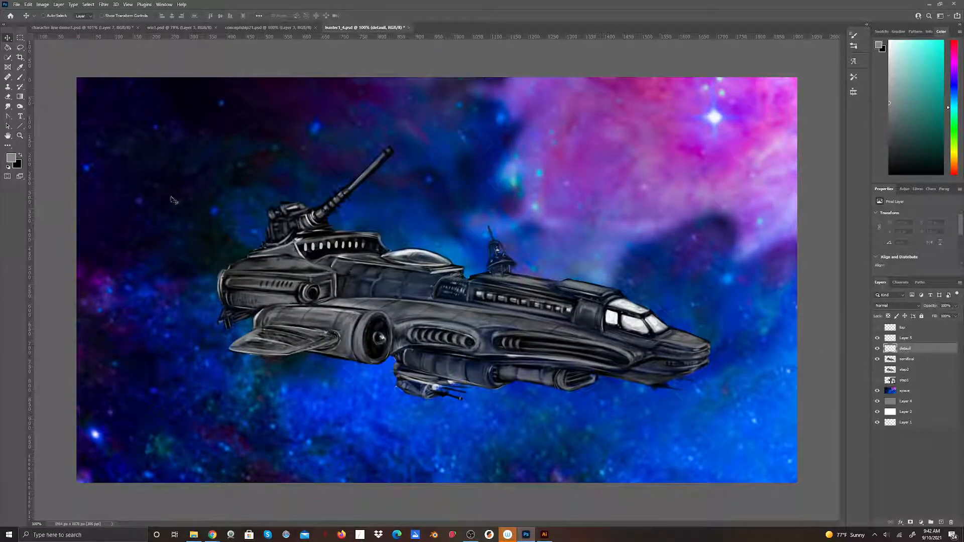
pyautogui.click(20, 78)
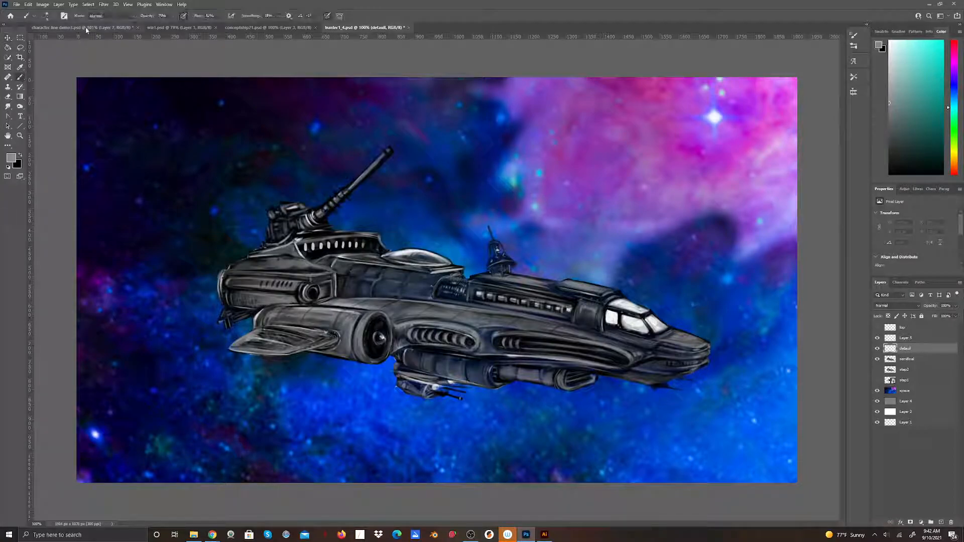
pyautogui.click(53, 15)
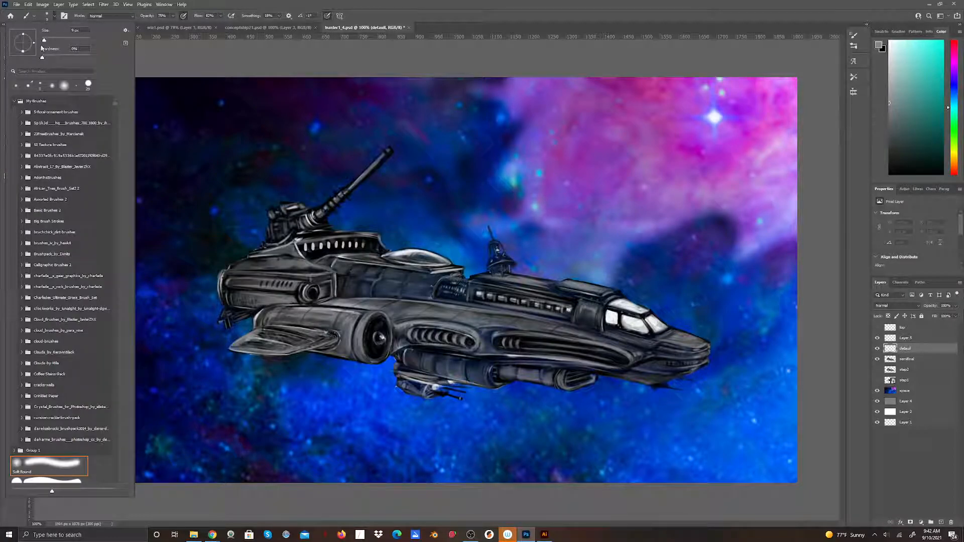
pyautogui.moveTo(45, 40); pyautogui.dragTo(43, 41)
pyautogui.click(362, 15)
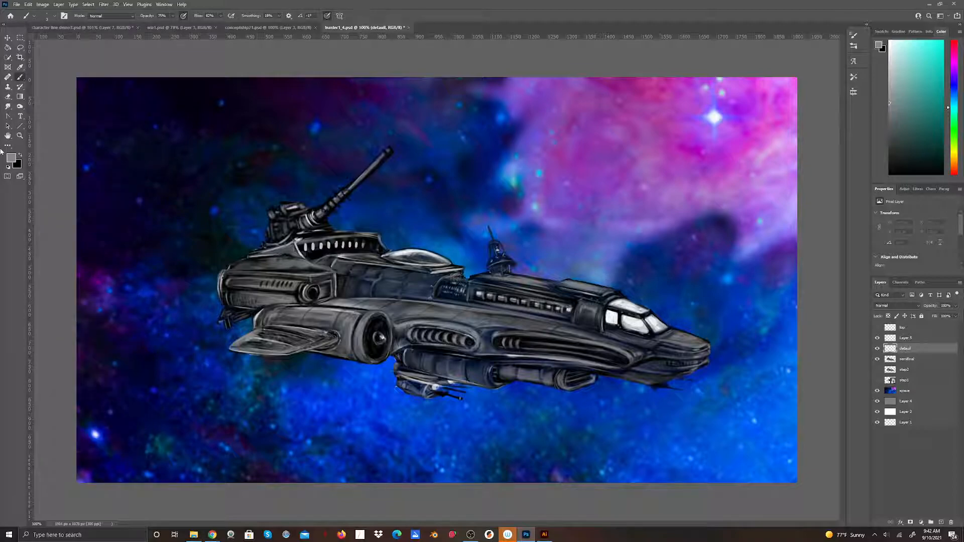
pyautogui.click(20, 135)
pyautogui.moveTo(197, 200); pyautogui.dragTo(224, 224)
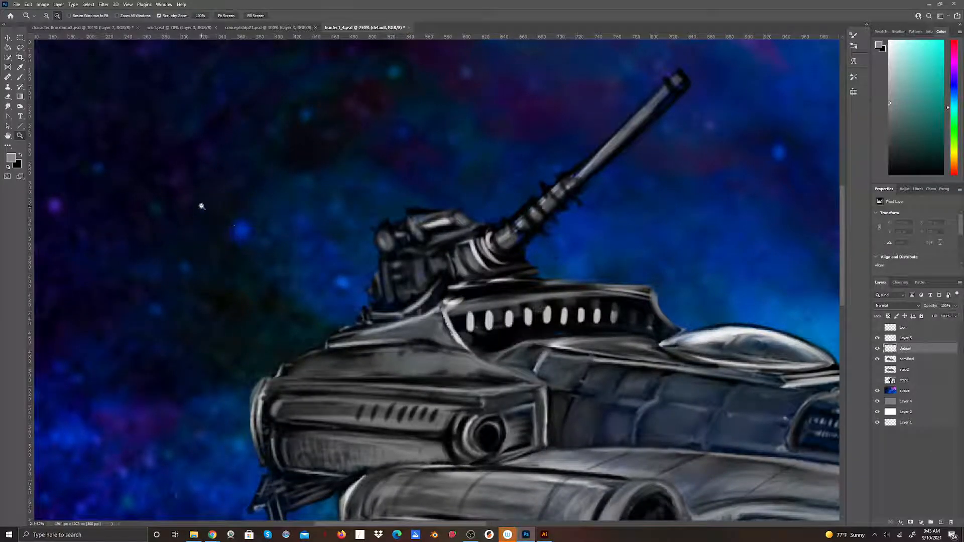
pyautogui.click(20, 78)
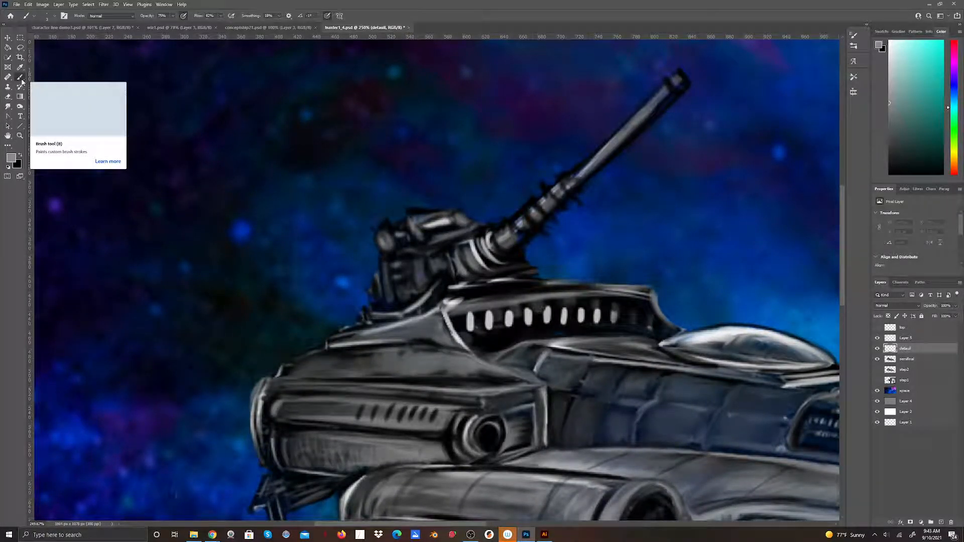
pyautogui.click(11, 159)
pyautogui.click(540, 181)
pyautogui.click(717, 173)
pyautogui.moveTo(357, 419)
pyautogui.mouseDown()
pyautogui.moveTo(391, 405)
pyautogui.moveTo(386, 422)
pyautogui.moveTo(402, 408)
pyautogui.moveTo(398, 422)
pyautogui.moveTo(417, 407)
pyautogui.moveTo(408, 424)
pyautogui.moveTo(430, 419)
pyautogui.mouseUp()
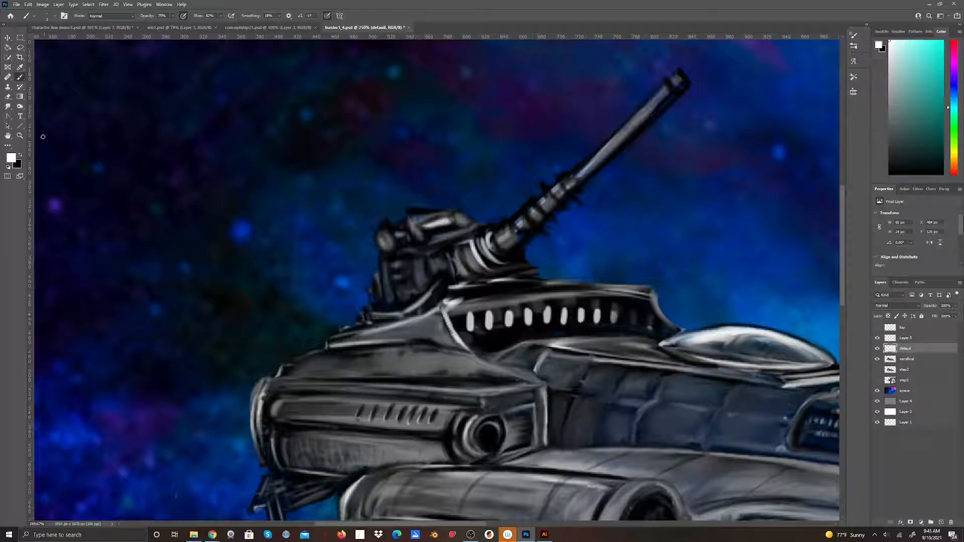
# Choose the Smudge tool and merge the detail layer down into the semifinal layer.
pyautogui.click(894, 360)
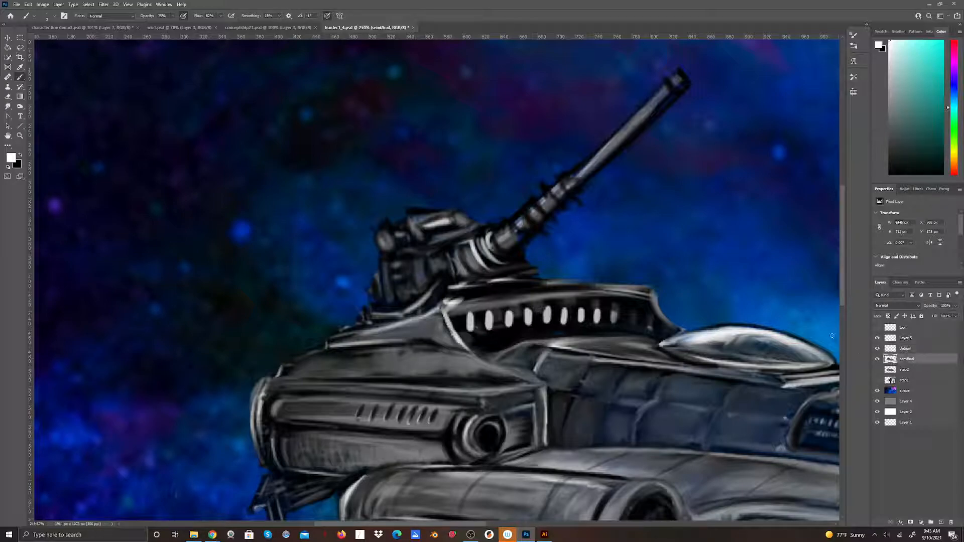
pyautogui.click(9, 97)
pyautogui.click(9, 106)
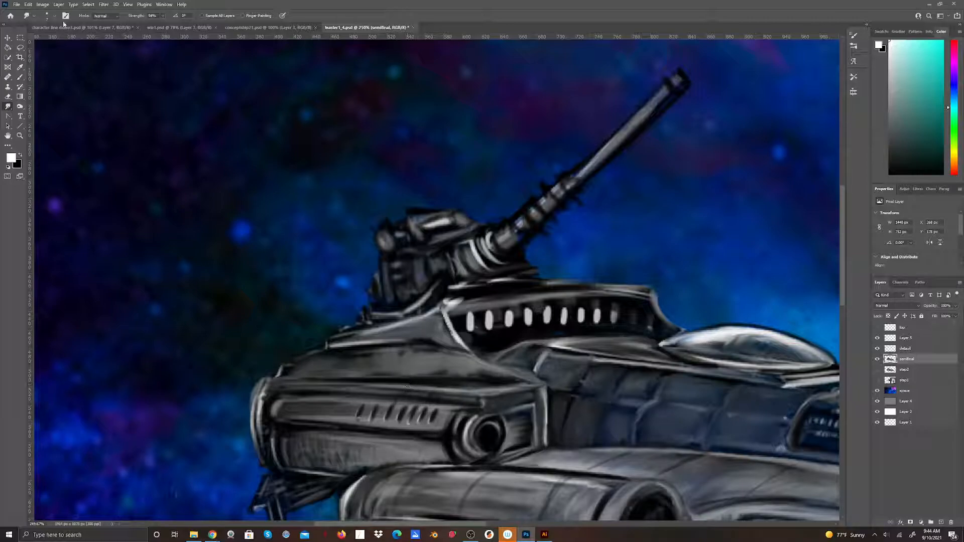
pyautogui.click(46, 16)
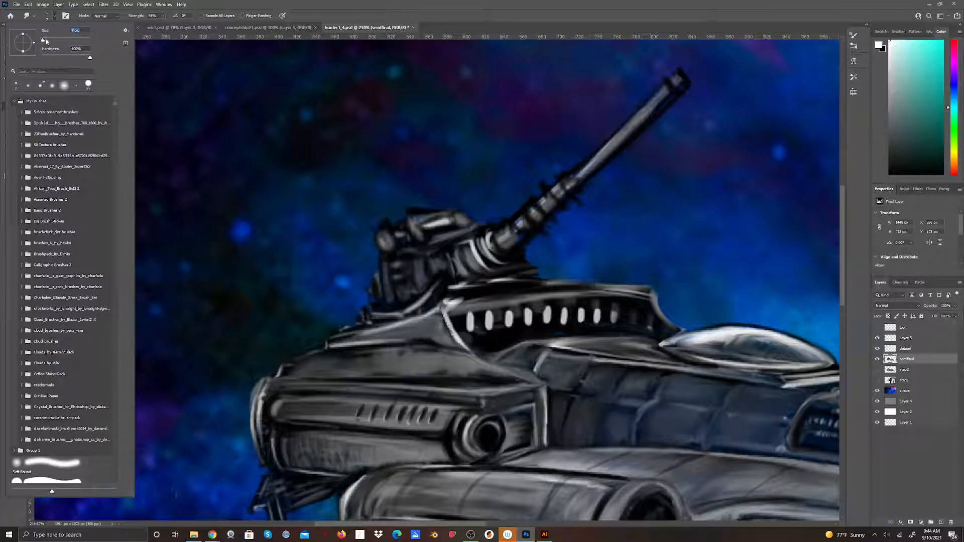
pyautogui.click(221, 4)
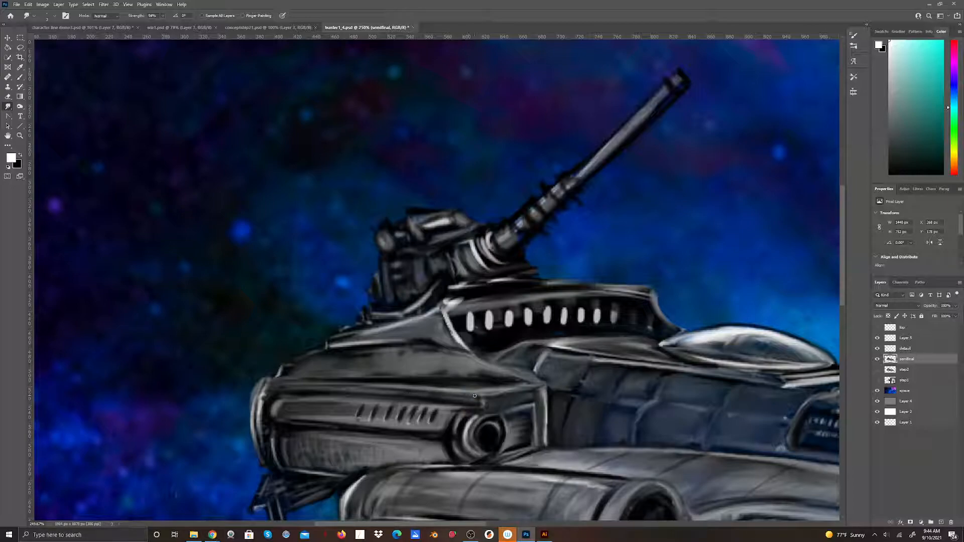
pyautogui.rightClick(911, 348)
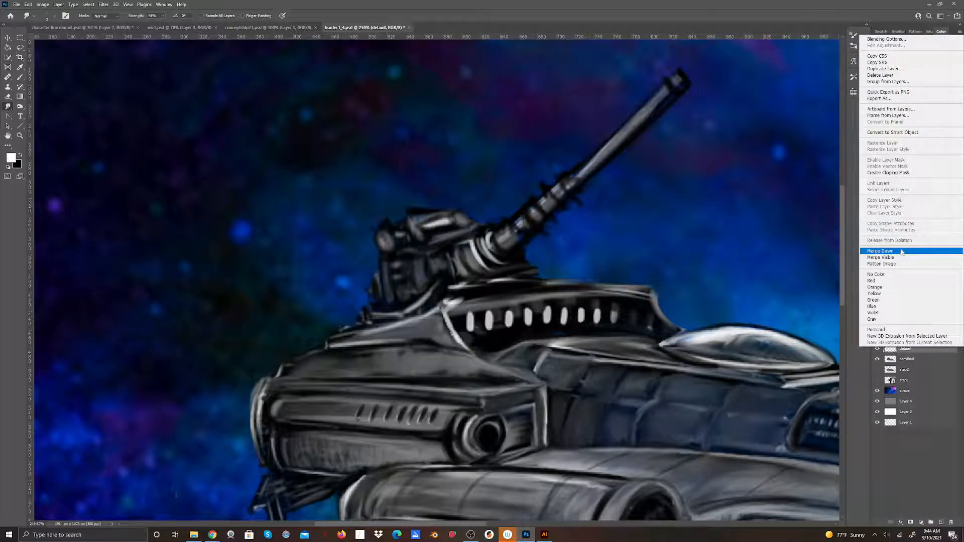
pyautogui.click(902, 251)
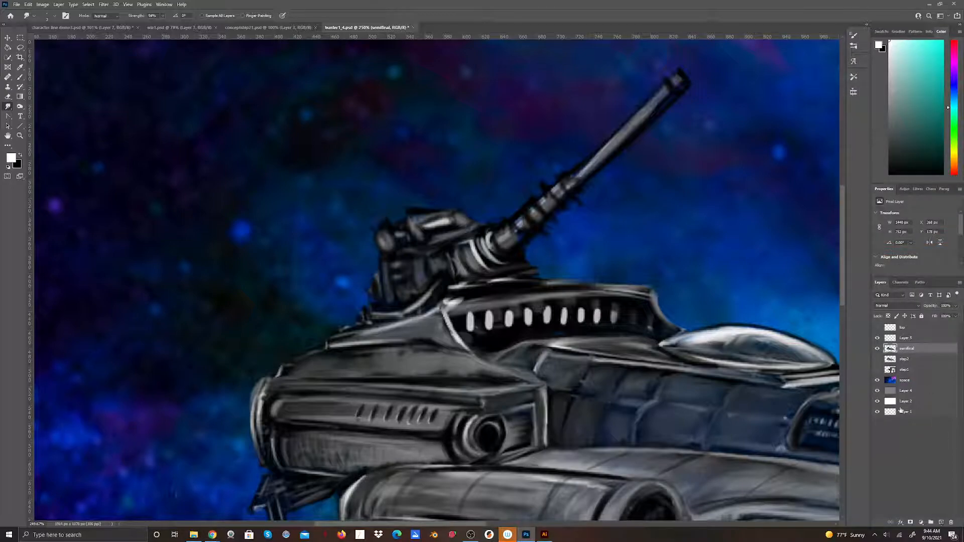
# Duplicate the semifinal layer as semifinal copy and hide the original semifinal layer.
pyautogui.rightClick(905, 353)
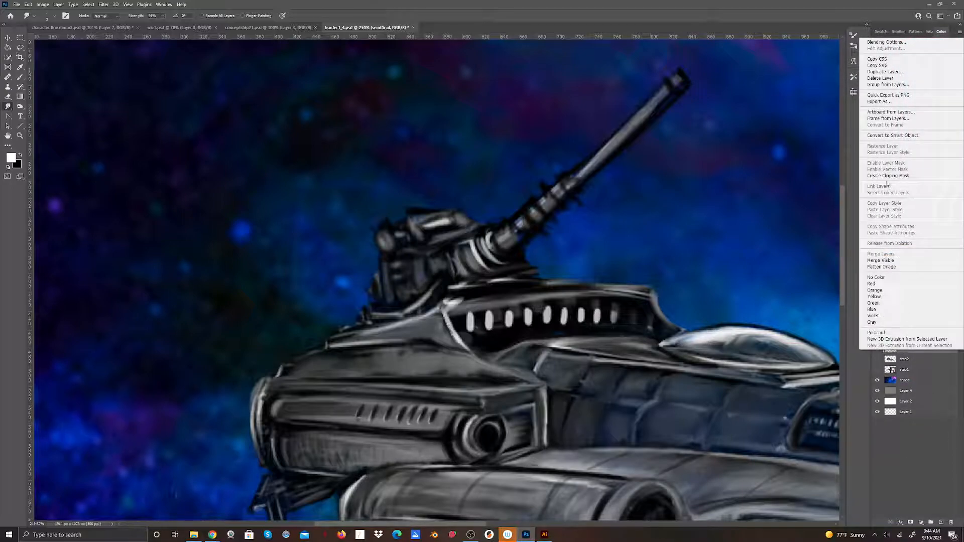
pyautogui.click(898, 72)
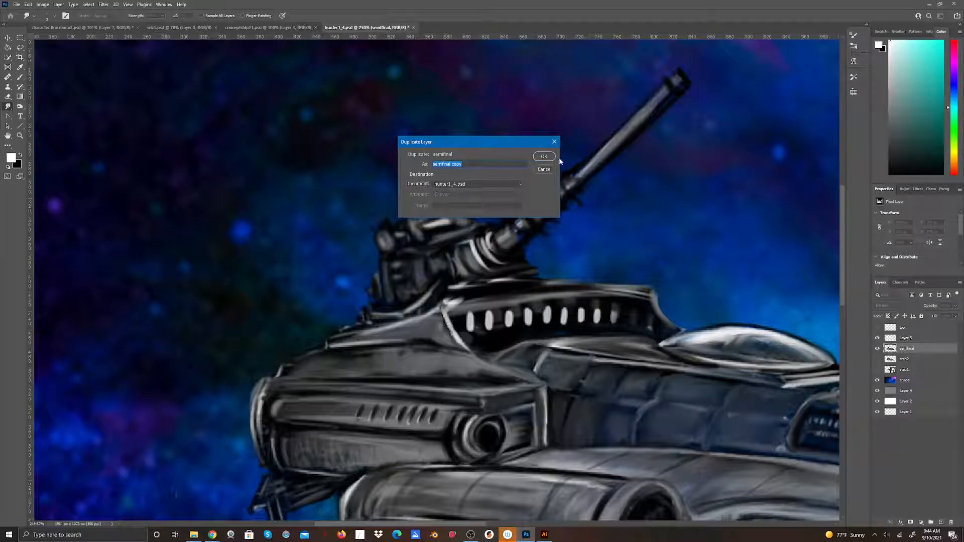
pyautogui.click(544, 157)
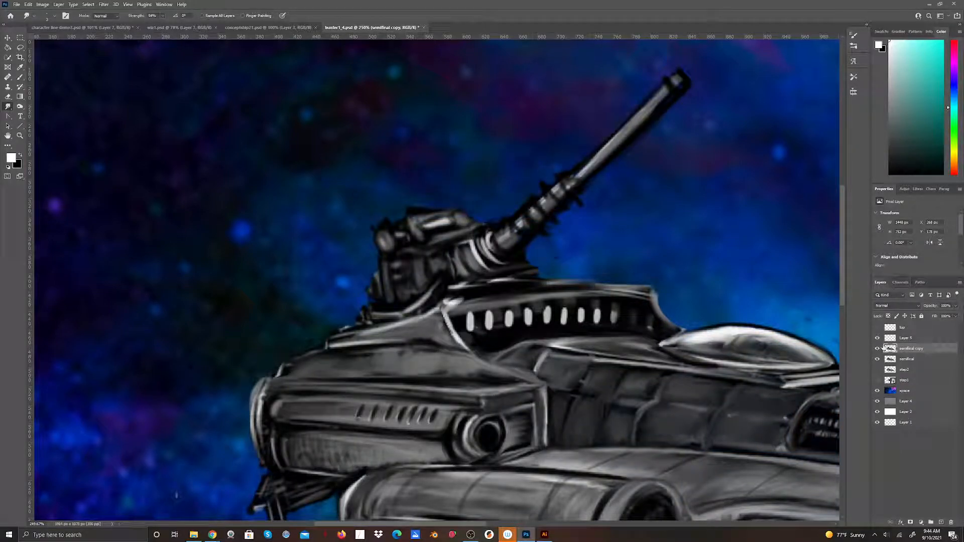
pyautogui.click(876, 361)
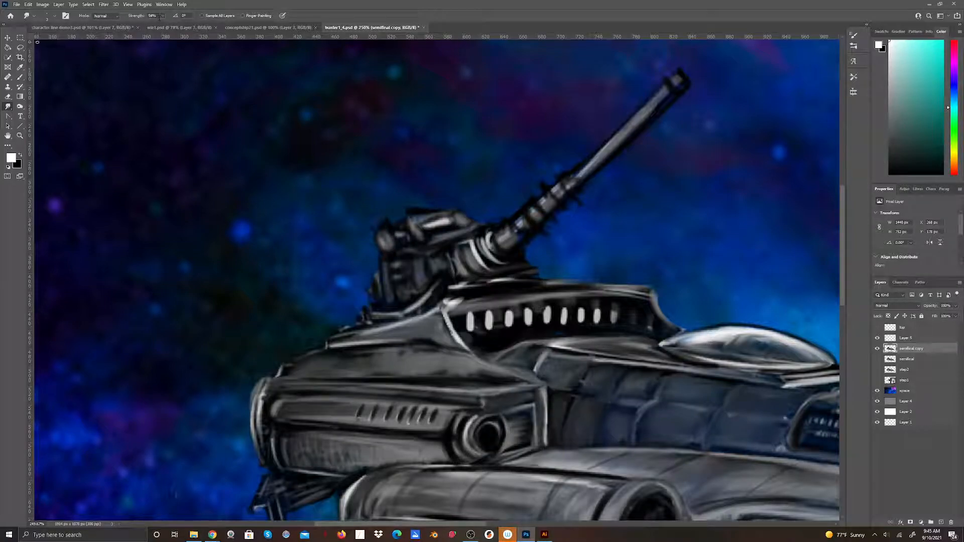
# Adjust the smudge brush size and soften the strokes around the rear pod's vent slots and the hull surface above them.
pyautogui.click(54, 16)
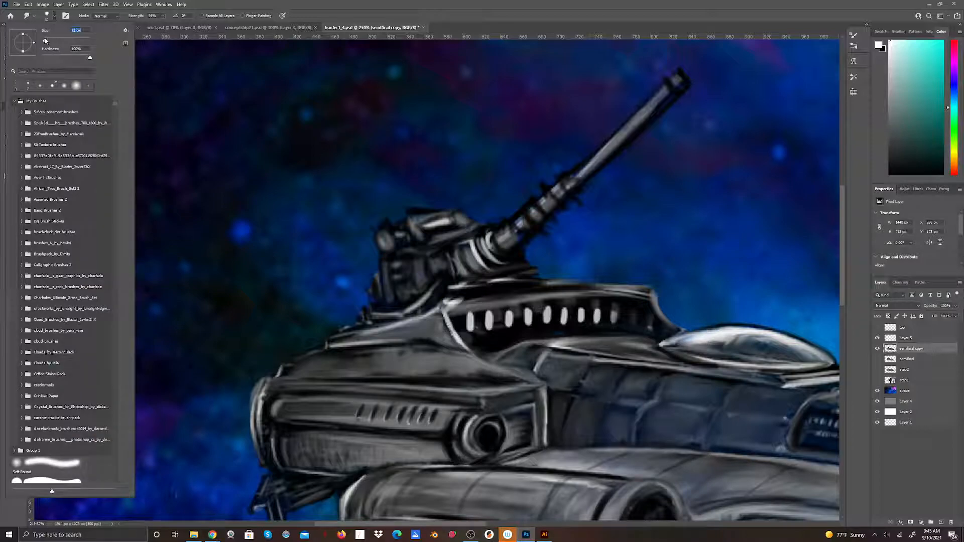
pyautogui.moveTo(44, 40); pyautogui.dragTo(44, 39)
pyautogui.press('Return')
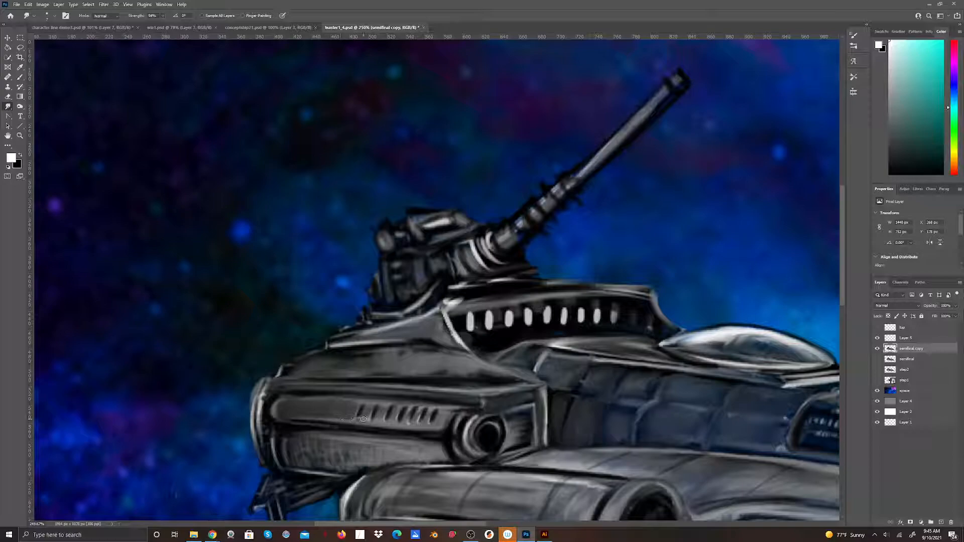
pyautogui.moveTo(365, 414)
pyautogui.mouseDown()
pyautogui.moveTo(366, 424)
pyautogui.moveTo(445, 422)
pyautogui.mouseUp()
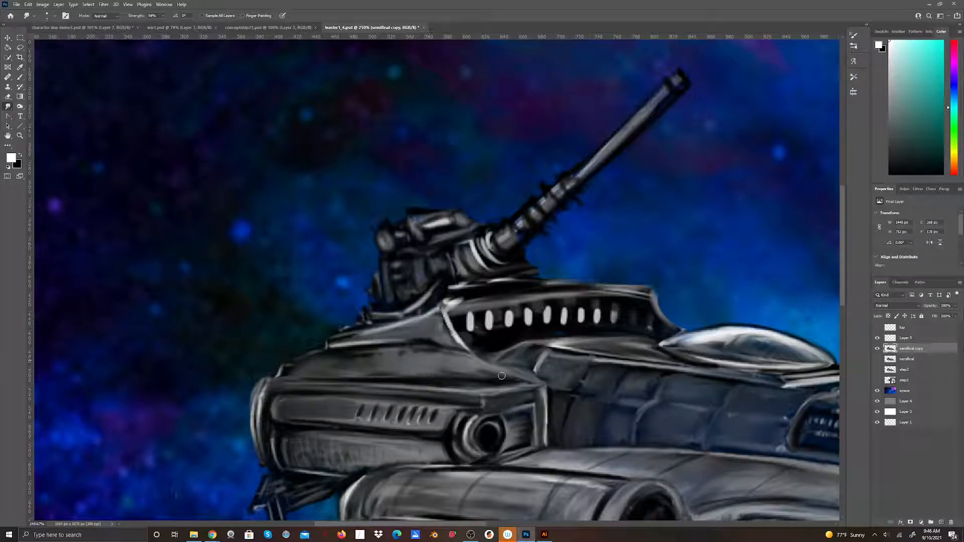
pyautogui.moveTo(398, 356); pyautogui.dragTo(380, 355)
pyautogui.moveTo(290, 366); pyautogui.dragTo(276, 375)
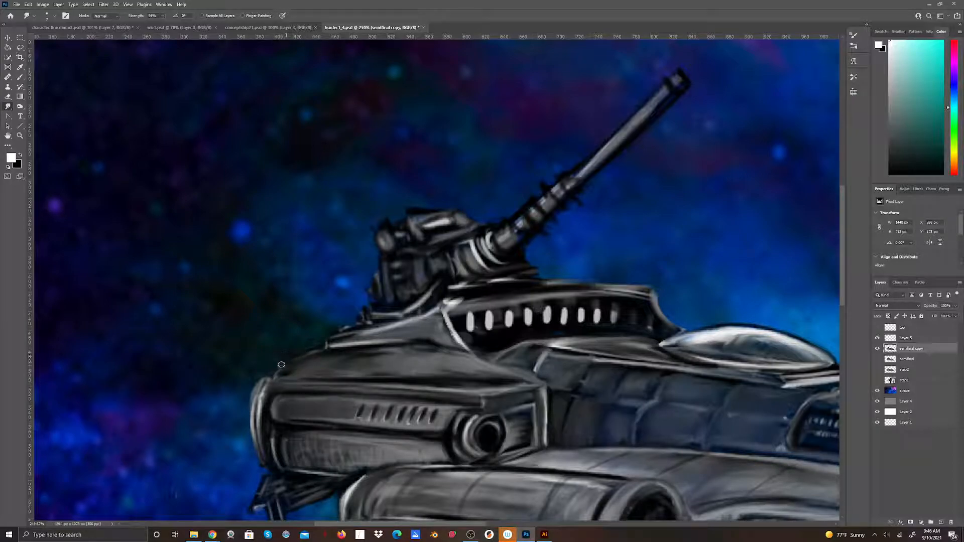
# Paint thin white highlights along the rear pod's upper outline, rear rim and the horizontal seam below the vent slots.
pyautogui.click(20, 76)
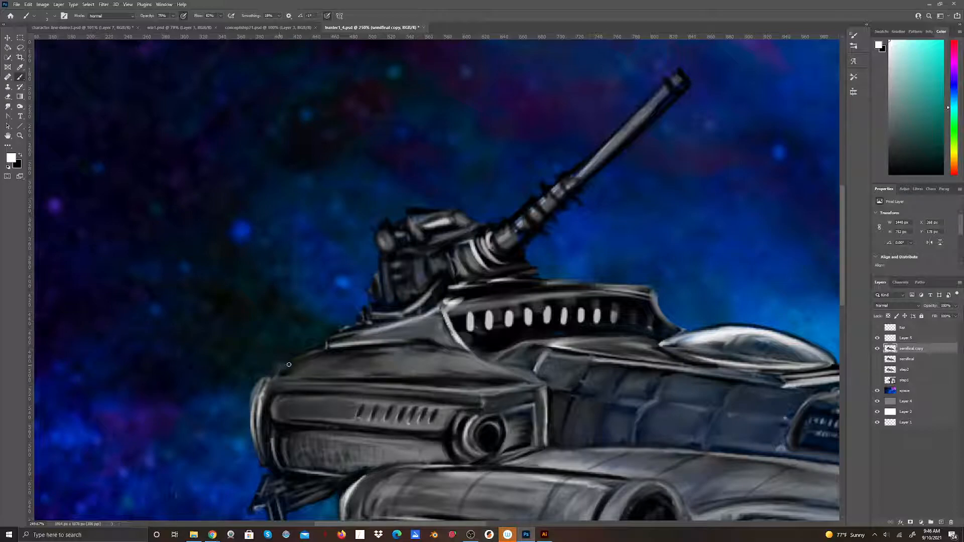
pyautogui.moveTo(277, 373); pyautogui.dragTo(306, 354)
pyautogui.moveTo(259, 424)
pyautogui.mouseDown()
pyautogui.moveTo(267, 462)
pyautogui.moveTo(262, 384)
pyautogui.moveTo(252, 418)
pyautogui.moveTo(265, 458)
pyautogui.moveTo(266, 379)
pyautogui.moveTo(270, 460)
pyautogui.mouseUp()
pyautogui.moveTo(273, 390); pyautogui.dragTo(276, 465)
pyautogui.moveTo(460, 414)
pyautogui.mouseDown()
pyautogui.moveTo(450, 426)
pyautogui.moveTo(453, 414)
pyautogui.mouseUp()
pyautogui.moveTo(327, 424); pyautogui.dragTo(352, 425)
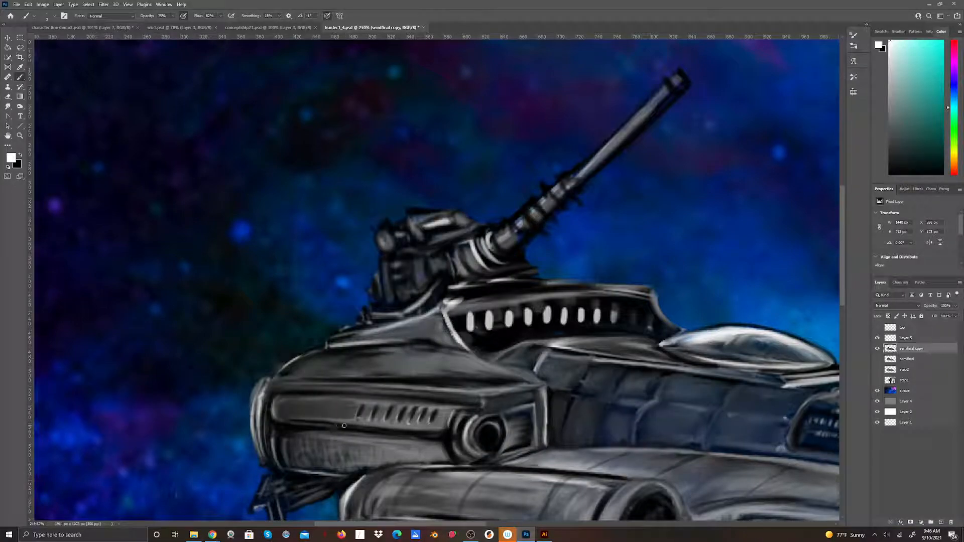
pyautogui.moveTo(427, 429)
pyautogui.mouseDown()
pyautogui.moveTo(386, 427)
pyautogui.moveTo(443, 431)
pyautogui.mouseUp()
pyautogui.moveTo(292, 432)
pyautogui.mouseDown()
pyautogui.moveTo(450, 440)
pyautogui.moveTo(461, 458)
pyautogui.mouseUp()
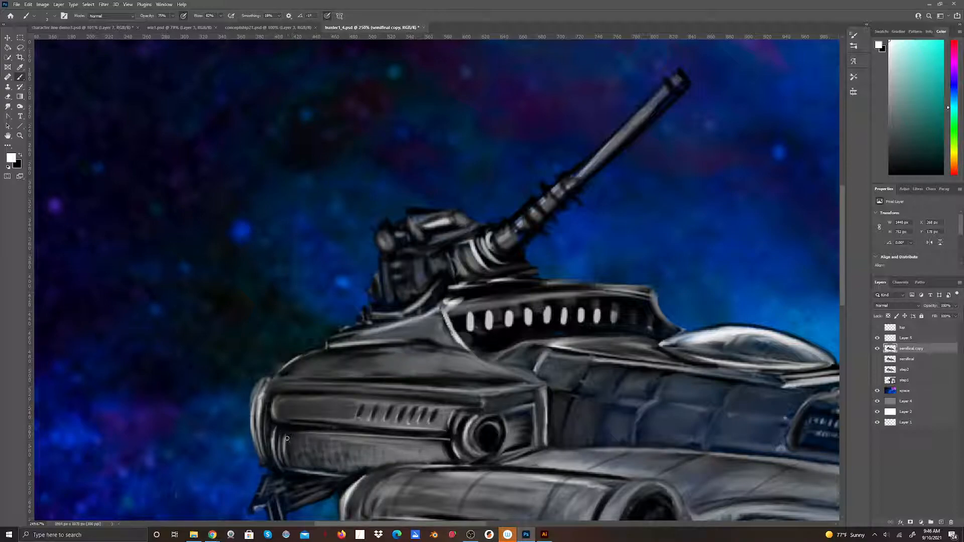
pyautogui.moveTo(279, 450); pyautogui.dragTo(280, 434)
pyautogui.moveTo(268, 394)
pyautogui.mouseDown()
pyautogui.moveTo(264, 457)
pyautogui.moveTo(267, 402)
pyautogui.moveTo(269, 417)
pyautogui.mouseUp()
# Define the rear pod's rounded end rim with fine black strokes and tidy its outer edge.
pyautogui.click(21, 156)
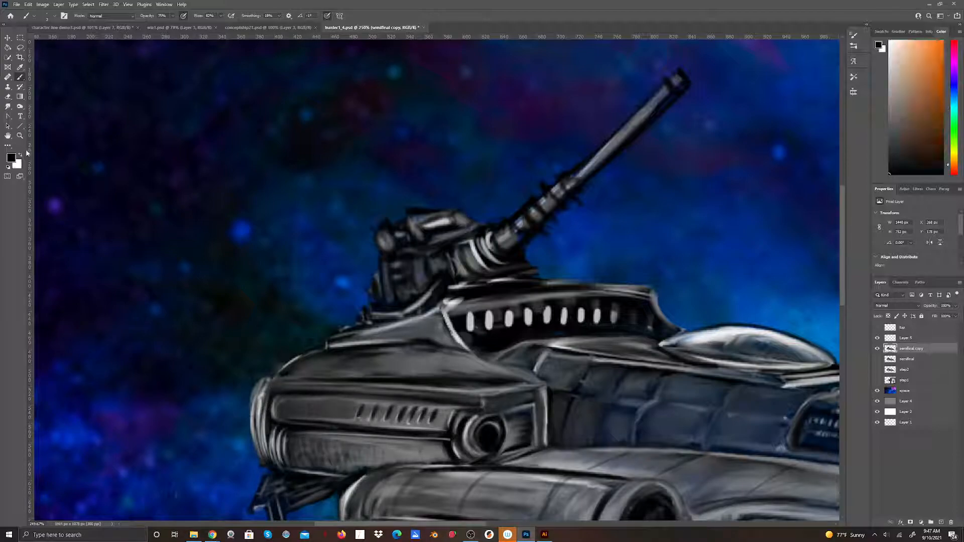
pyautogui.moveTo(263, 400)
pyautogui.mouseDown()
pyautogui.moveTo(256, 446)
pyautogui.moveTo(270, 378)
pyautogui.moveTo(267, 465)
pyautogui.moveTo(272, 375)
pyautogui.moveTo(260, 440)
pyautogui.mouseUp()
pyautogui.moveTo(264, 382); pyautogui.dragTo(260, 458)
pyautogui.moveTo(267, 378)
pyautogui.mouseDown()
pyautogui.moveTo(256, 389)
pyautogui.moveTo(250, 430)
pyautogui.moveTo(266, 467)
pyautogui.mouseUp()
pyautogui.moveTo(268, 373); pyautogui.dragTo(262, 379)
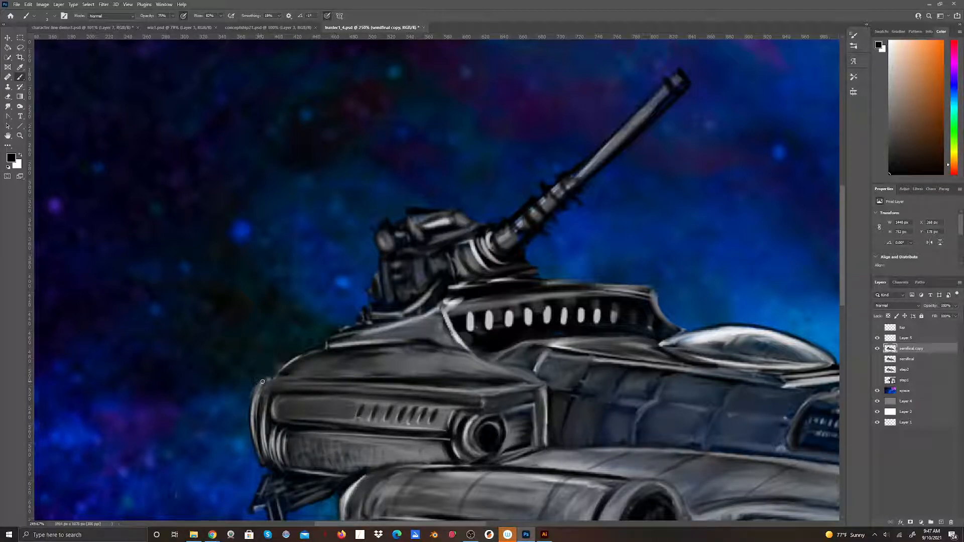
pyautogui.moveTo(270, 378); pyautogui.dragTo(262, 399)
pyautogui.click(8, 106)
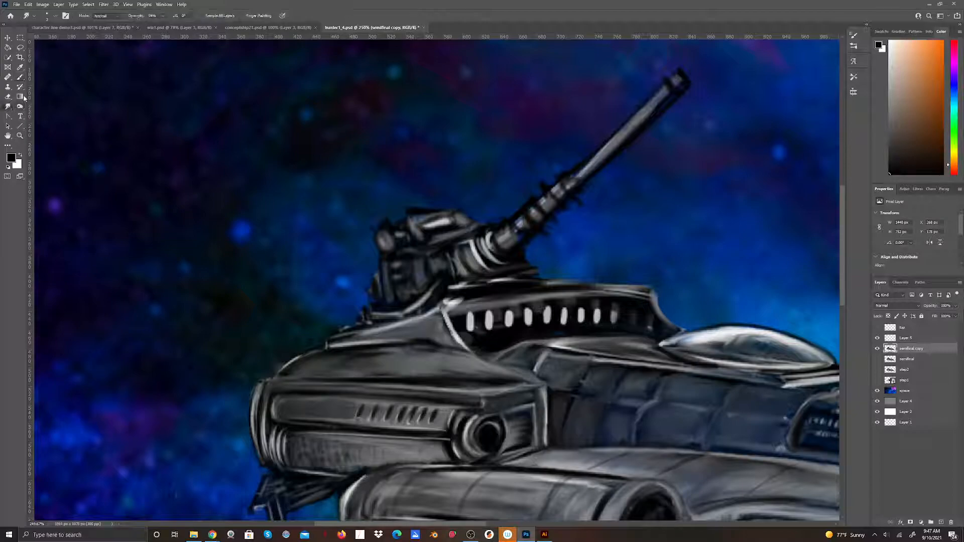
pyautogui.click(8, 96)
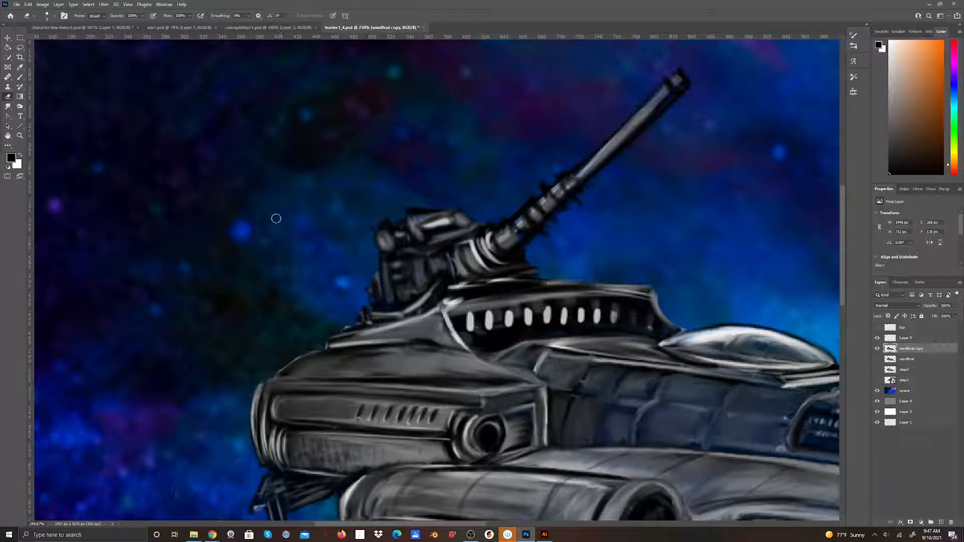
# Brush white highlights onto the turret's rear edge, top housing and round lens.
pyautogui.click(22, 80)
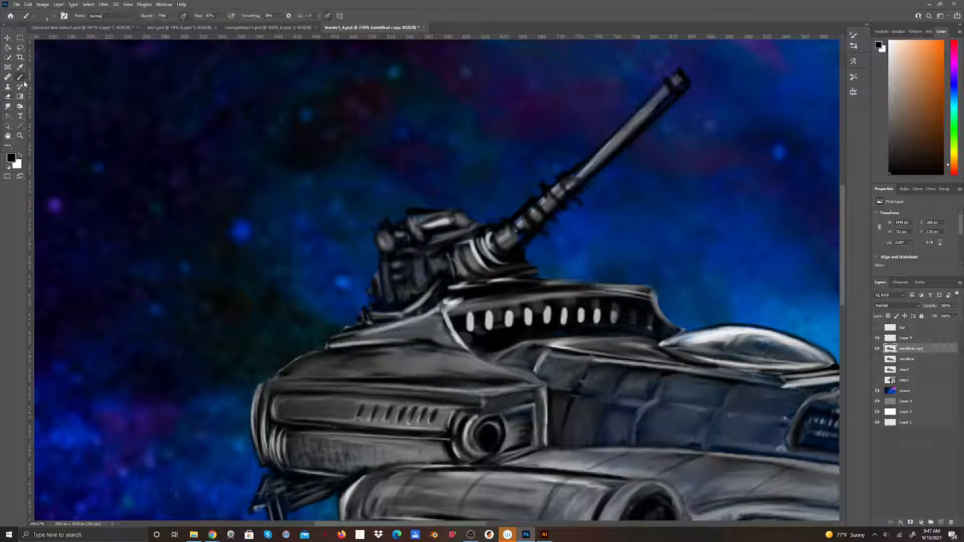
pyautogui.click(21, 155)
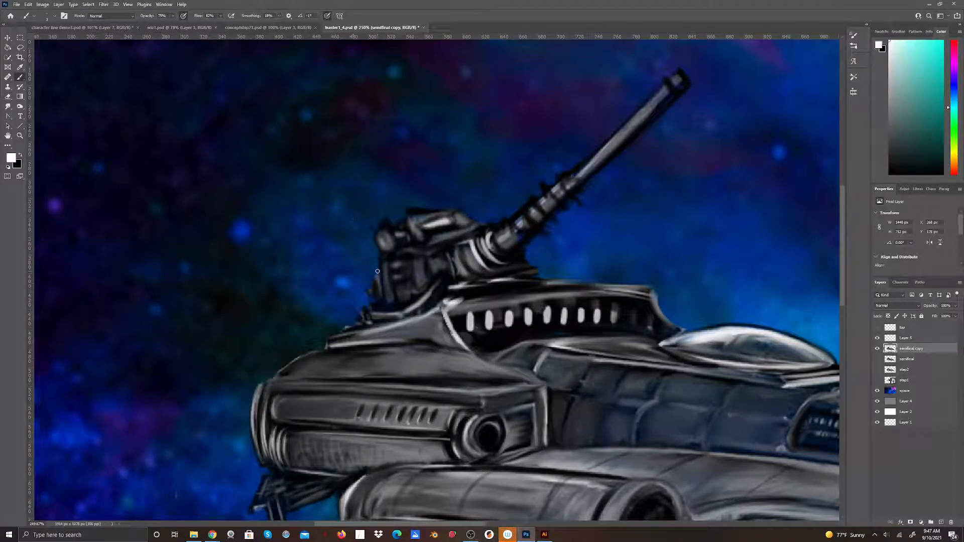
pyautogui.moveTo(373, 277); pyautogui.dragTo(369, 295)
pyautogui.moveTo(403, 221)
pyautogui.mouseDown()
pyautogui.moveTo(450, 206)
pyautogui.moveTo(413, 216)
pyautogui.mouseUp()
pyautogui.moveTo(456, 212)
pyautogui.mouseDown()
pyautogui.moveTo(472, 220)
pyautogui.moveTo(423, 235)
pyautogui.moveTo(419, 223)
pyautogui.moveTo(449, 213)
pyautogui.moveTo(436, 225)
pyautogui.mouseUp()
pyautogui.click(450, 226)
pyautogui.moveTo(430, 241); pyautogui.dragTo(492, 221)
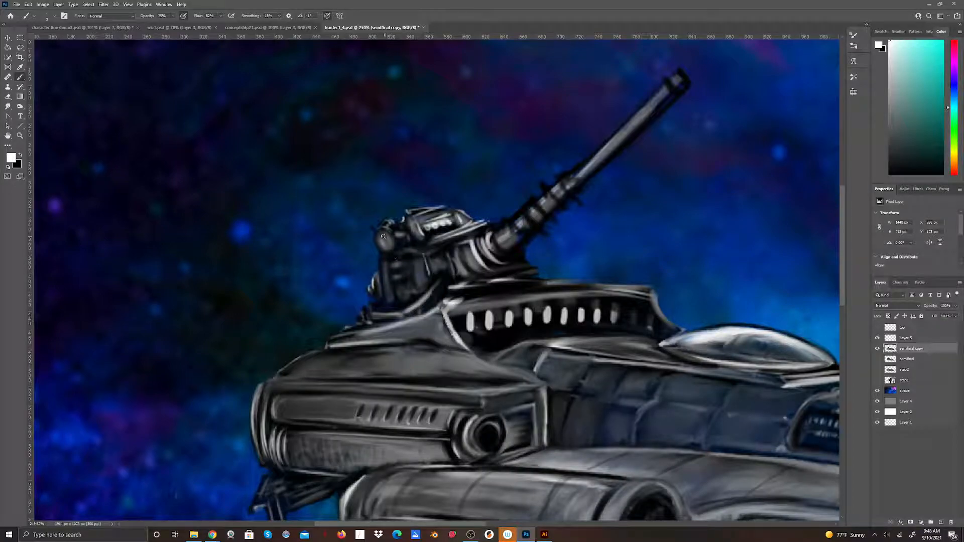
pyautogui.moveTo(386, 235); pyautogui.dragTo(381, 248)
# Add black detail inside the turret's round lens, around the housing slots and along the housing's lower edge.
pyautogui.press('x')
pyautogui.moveTo(384, 244); pyautogui.dragTo(390, 240)
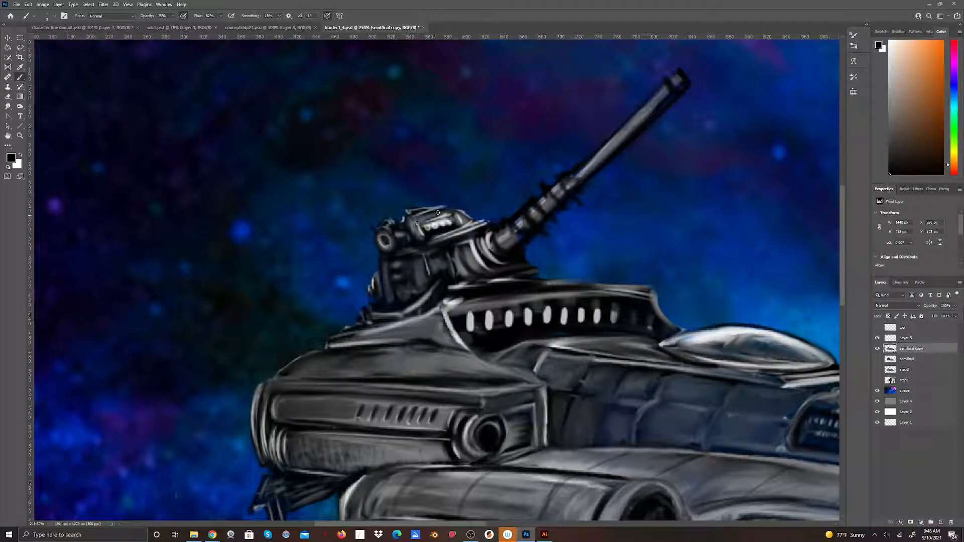
pyautogui.moveTo(428, 226)
pyautogui.mouseDown()
pyautogui.moveTo(451, 213)
pyautogui.moveTo(414, 219)
pyautogui.moveTo(449, 209)
pyautogui.moveTo(415, 213)
pyautogui.moveTo(464, 206)
pyautogui.mouseUp()
pyautogui.moveTo(469, 224)
pyautogui.mouseDown()
pyautogui.moveTo(437, 232)
pyautogui.moveTo(491, 222)
pyautogui.mouseUp()
pyautogui.moveTo(433, 240); pyautogui.dragTo(476, 226)
# Outline the raised bar on top of the turret in white, redoing the stray stroke, and highlight the barrel's base collar.
pyautogui.press('x')
pyautogui.moveTo(422, 207)
pyautogui.mouseDown()
pyautogui.moveTo(447, 200)
pyautogui.moveTo(423, 207)
pyautogui.mouseUp()
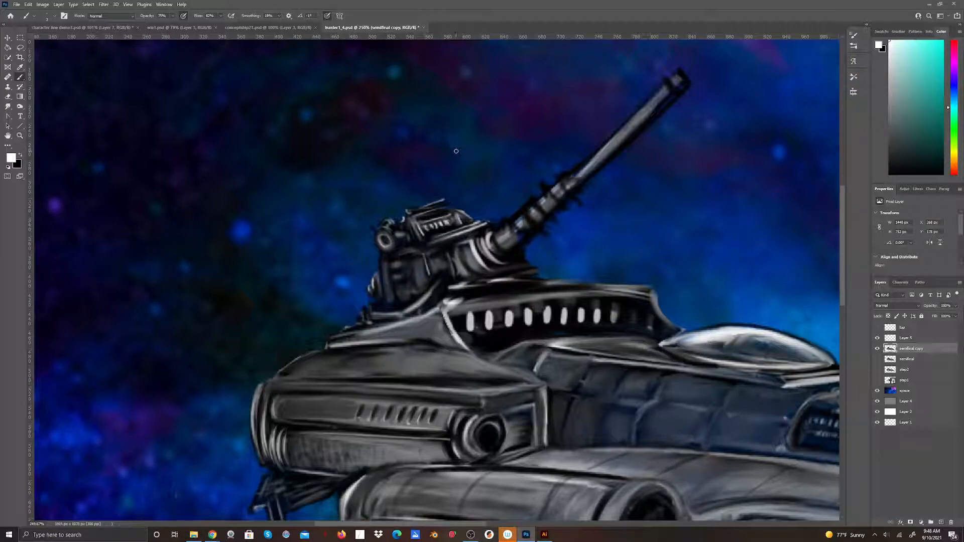
pyautogui.hotkey('ctrl', 'z')
pyautogui.moveTo(430, 202)
pyautogui.mouseDown()
pyautogui.moveTo(410, 210)
pyautogui.moveTo(443, 204)
pyautogui.mouseUp()
pyautogui.moveTo(460, 251)
pyautogui.mouseDown()
pyautogui.moveTo(467, 265)
pyautogui.moveTo(451, 270)
pyautogui.mouseUp()
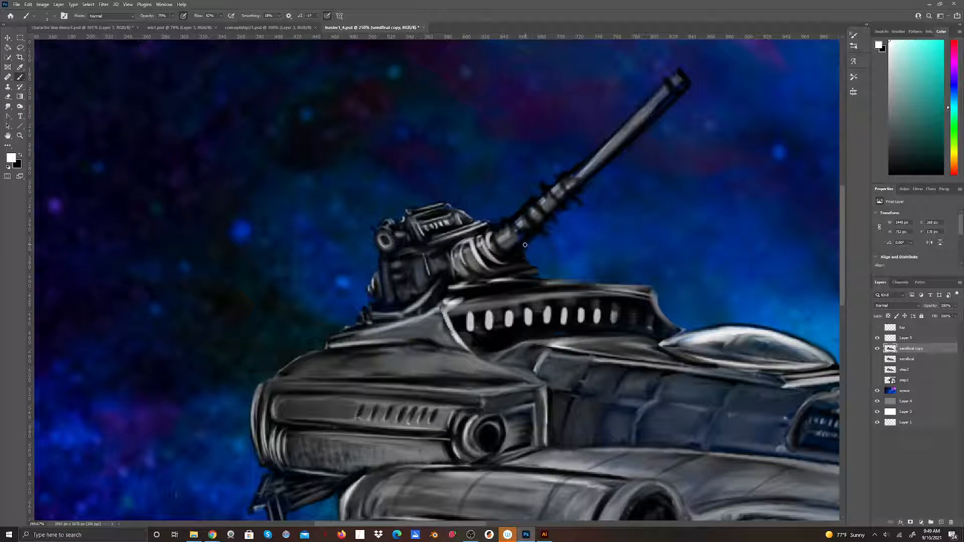
# Paint curved white rim highlights around the cannon barrel's rings, the turret base edge and beside the round lens.
pyautogui.moveTo(526, 251); pyautogui.dragTo(515, 265)
pyautogui.moveTo(521, 208); pyautogui.dragTo(522, 200)
pyautogui.moveTo(535, 235)
pyautogui.mouseDown()
pyautogui.moveTo(538, 195)
pyautogui.moveTo(529, 208)
pyautogui.moveTo(532, 192)
pyautogui.moveTo(557, 223)
pyautogui.moveTo(559, 171)
pyautogui.mouseUp()
pyautogui.moveTo(583, 207)
pyautogui.mouseDown()
pyautogui.moveTo(580, 198)
pyautogui.moveTo(570, 202)
pyautogui.mouseUp()
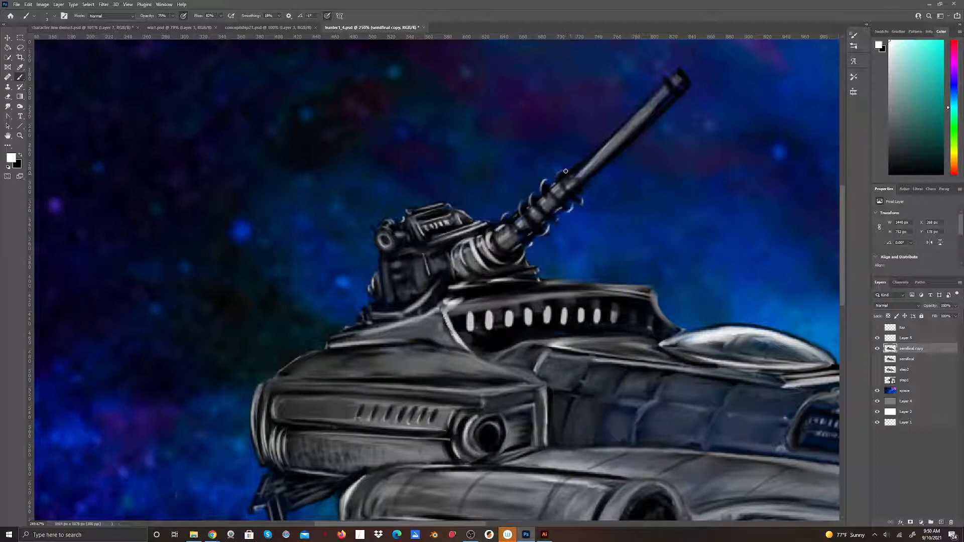
pyautogui.moveTo(559, 180); pyautogui.dragTo(568, 173)
pyautogui.moveTo(539, 273); pyautogui.dragTo(540, 270)
pyautogui.moveTo(389, 220); pyautogui.dragTo(404, 219)
# Deepen the turret's body panels, lower base and barrel collar with fine black shading strokes.
pyautogui.click(19, 156)
pyautogui.moveTo(398, 233); pyautogui.dragTo(404, 230)
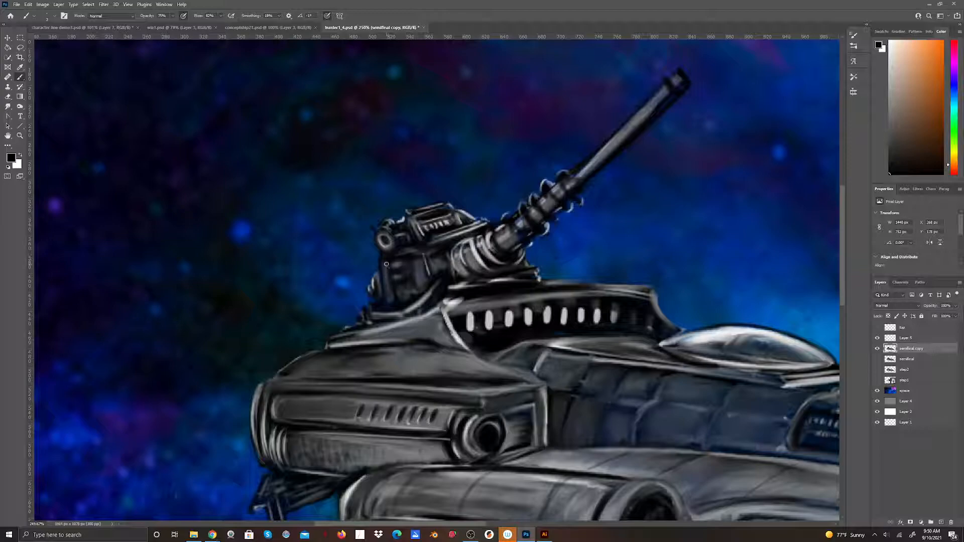
pyautogui.moveTo(388, 259)
pyautogui.mouseDown()
pyautogui.moveTo(372, 294)
pyautogui.moveTo(410, 277)
pyautogui.moveTo(393, 269)
pyautogui.moveTo(400, 261)
pyautogui.moveTo(403, 279)
pyautogui.moveTo(394, 280)
pyautogui.moveTo(405, 272)
pyautogui.moveTo(418, 282)
pyautogui.moveTo(411, 263)
pyautogui.moveTo(422, 293)
pyautogui.moveTo(419, 259)
pyautogui.mouseUp()
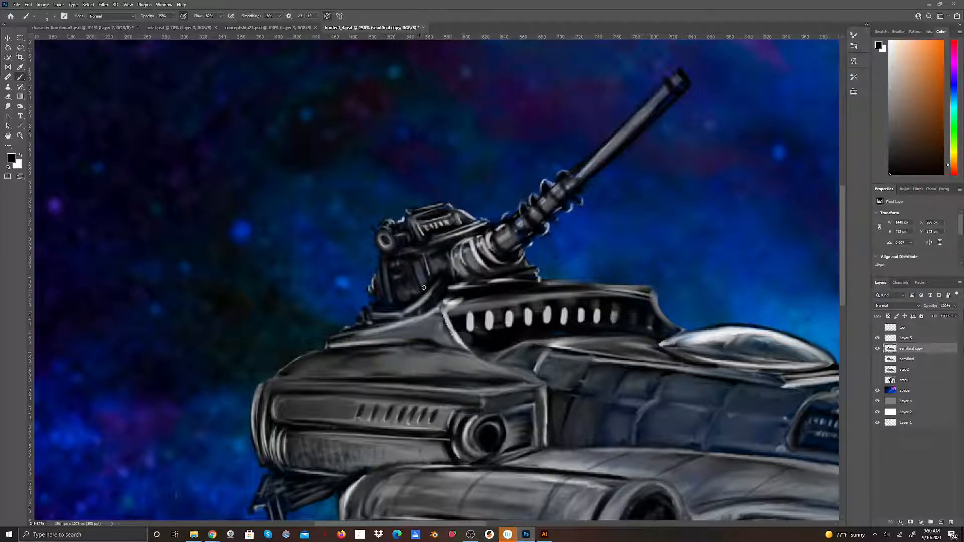
pyautogui.moveTo(404, 309)
pyautogui.mouseDown()
pyautogui.moveTo(439, 282)
pyautogui.moveTo(437, 294)
pyautogui.moveTo(382, 317)
pyautogui.mouseUp()
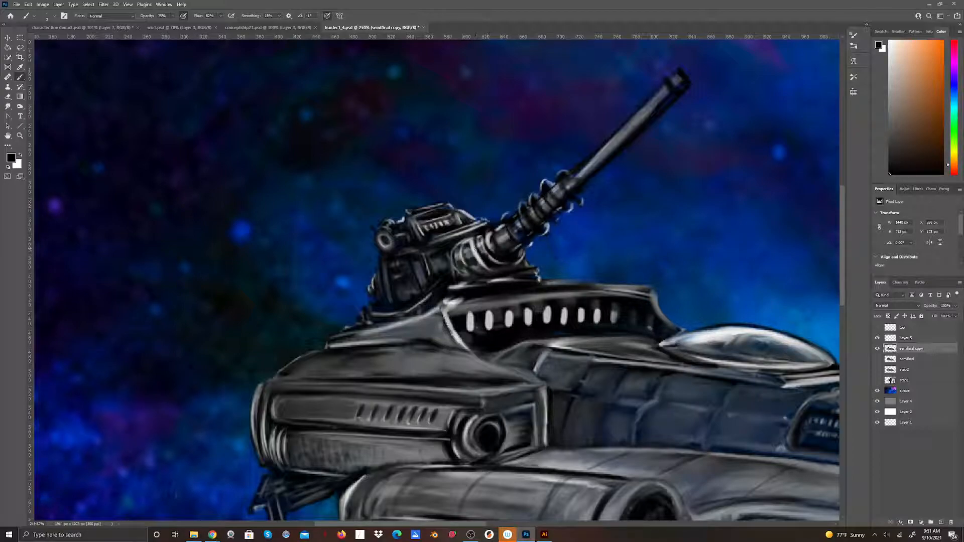
pyautogui.moveTo(474, 241); pyautogui.dragTo(474, 246)
pyautogui.moveTo(462, 247); pyautogui.dragTo(462, 259)
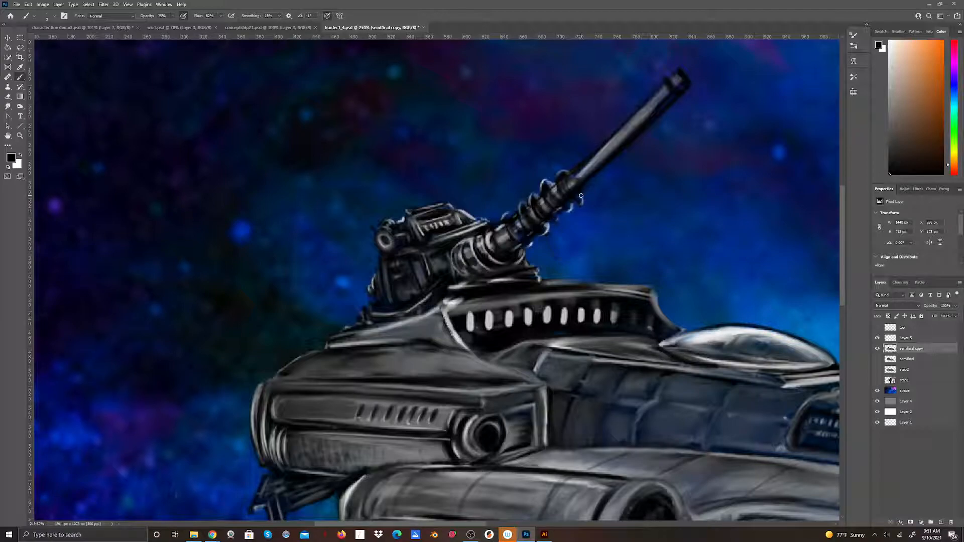
# Add fine white highlights to the turret's round lens, its mounting and the slots on top of the housing.
pyautogui.scroll(-3, 581, 196)
pyautogui.scroll(1, 556, 256)
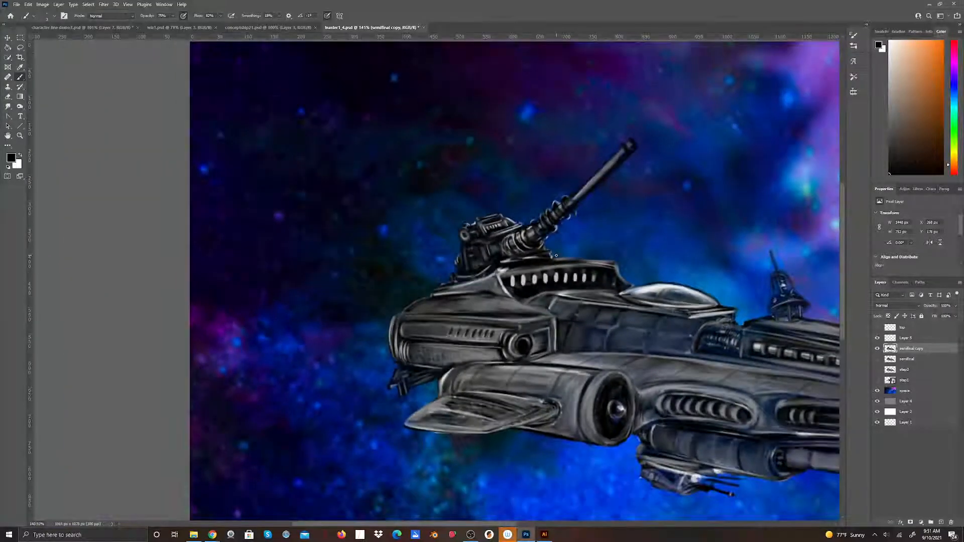
pyautogui.scroll(5, 556, 255)
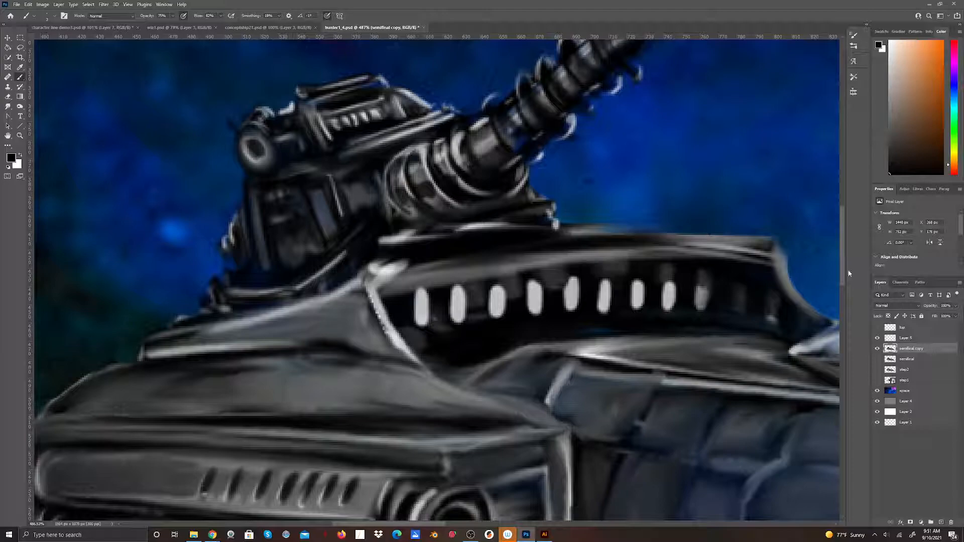
pyautogui.moveTo(842, 275); pyautogui.dragTo(843, 236)
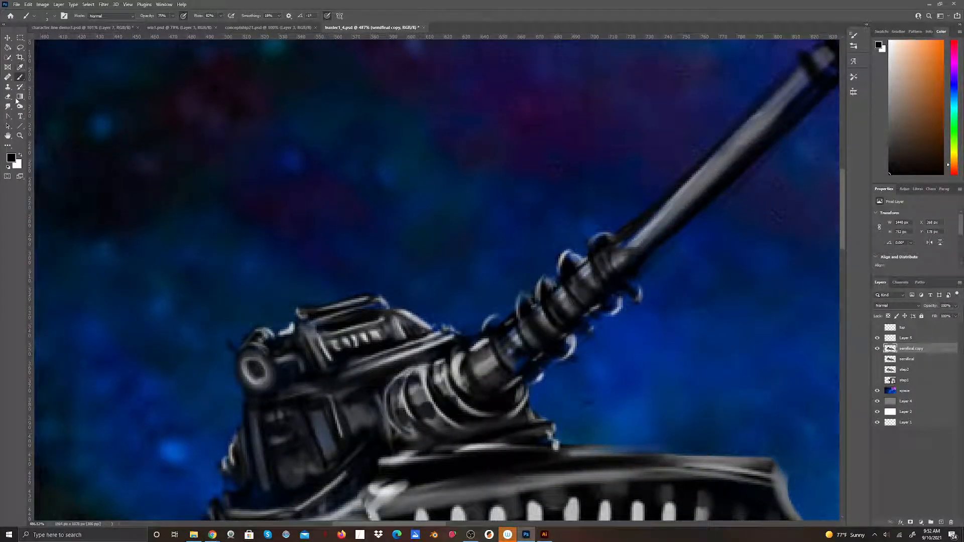
pyautogui.click(21, 157)
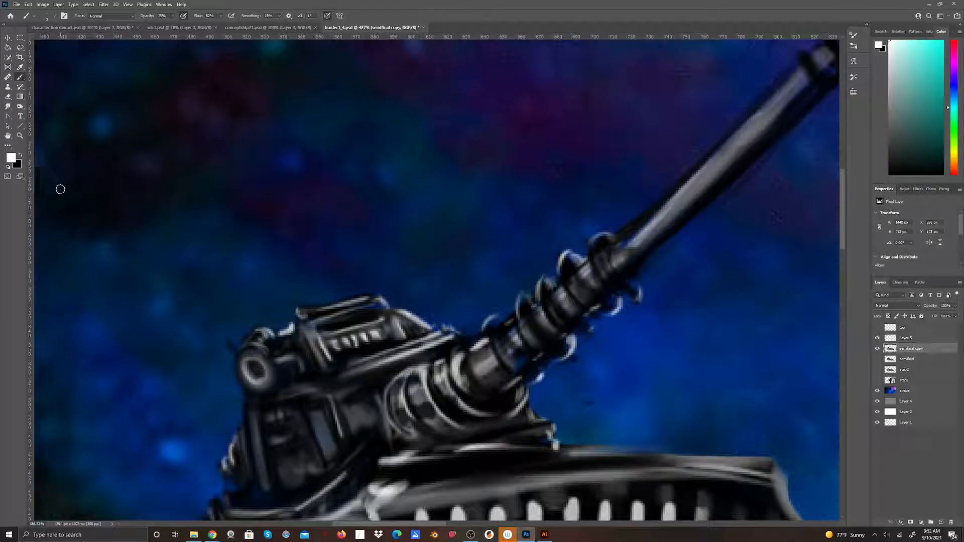
pyautogui.moveTo(263, 369)
pyautogui.mouseDown()
pyautogui.moveTo(259, 343)
pyautogui.moveTo(271, 333)
pyautogui.mouseUp()
pyautogui.moveTo(372, 318)
pyautogui.mouseDown()
pyautogui.moveTo(326, 329)
pyautogui.moveTo(376, 317)
pyautogui.moveTo(346, 325)
pyautogui.moveTo(354, 324)
pyautogui.mouseUp()
# Paint black shading around the housing slots, behind the round lens and along the housing's lower edge up to the barrel.
pyautogui.press('x')
pyautogui.moveTo(403, 317)
pyautogui.mouseDown()
pyautogui.moveTo(424, 333)
pyautogui.moveTo(401, 320)
pyautogui.moveTo(409, 336)
pyautogui.moveTo(424, 333)
pyautogui.moveTo(402, 309)
pyautogui.moveTo(398, 333)
pyautogui.moveTo(389, 320)
pyautogui.moveTo(399, 339)
pyautogui.moveTo(381, 329)
pyautogui.moveTo(377, 341)
pyautogui.moveTo(368, 331)
pyautogui.moveTo(364, 343)
pyautogui.moveTo(347, 336)
pyautogui.moveTo(346, 352)
pyautogui.moveTo(361, 344)
pyautogui.moveTo(334, 349)
pyautogui.moveTo(366, 338)
pyautogui.moveTo(333, 350)
pyautogui.moveTo(384, 333)
pyautogui.moveTo(329, 343)
pyautogui.moveTo(358, 331)
pyautogui.moveTo(369, 330)
pyautogui.moveTo(329, 345)
pyautogui.moveTo(376, 327)
pyautogui.moveTo(331, 344)
pyautogui.moveTo(336, 355)
pyautogui.moveTo(327, 343)
pyautogui.moveTo(335, 353)
pyautogui.moveTo(336, 340)
pyautogui.moveTo(343, 353)
pyautogui.moveTo(357, 349)
pyautogui.moveTo(376, 339)
pyautogui.moveTo(337, 336)
pyautogui.moveTo(378, 315)
pyautogui.moveTo(319, 334)
pyautogui.moveTo(384, 312)
pyautogui.moveTo(341, 314)
pyautogui.moveTo(385, 307)
pyautogui.moveTo(326, 313)
pyautogui.moveTo(375, 300)
pyautogui.moveTo(317, 341)
pyautogui.moveTo(308, 329)
pyautogui.moveTo(321, 351)
pyautogui.moveTo(294, 318)
pyautogui.moveTo(296, 361)
pyautogui.mouseUp()
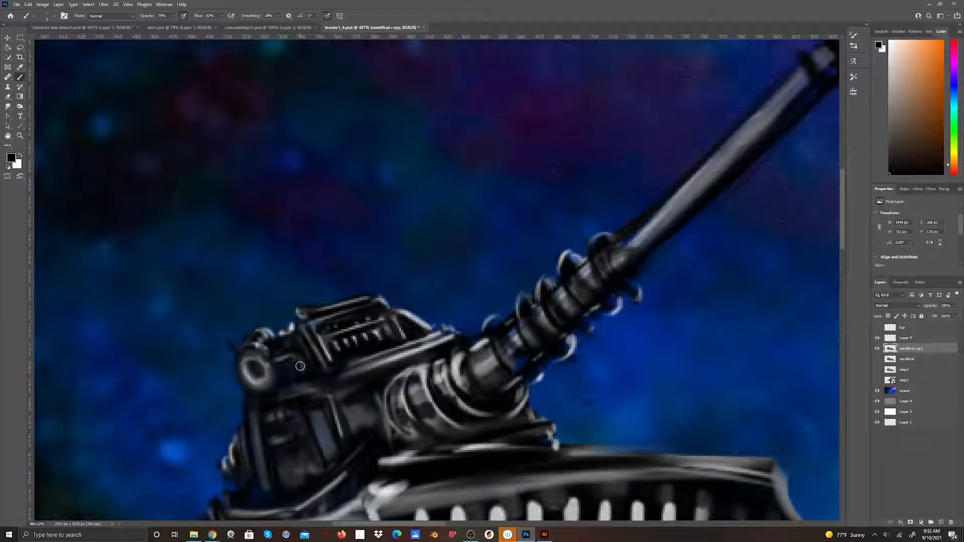
pyautogui.moveTo(360, 379)
pyautogui.mouseDown()
pyautogui.moveTo(417, 350)
pyautogui.moveTo(353, 381)
pyautogui.moveTo(453, 341)
pyautogui.mouseUp()
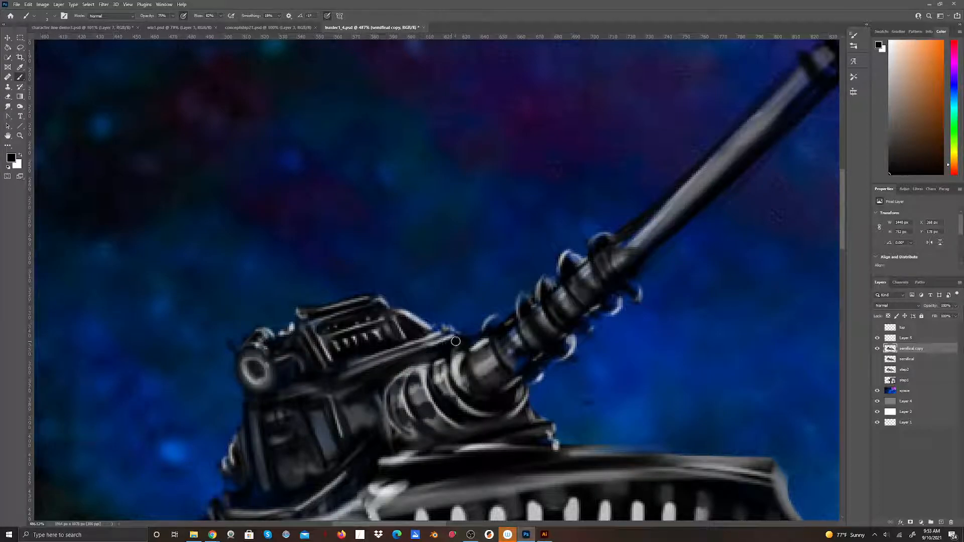
pyautogui.moveTo(335, 380); pyautogui.dragTo(434, 341)
pyautogui.moveTo(375, 360); pyautogui.dragTo(447, 336)
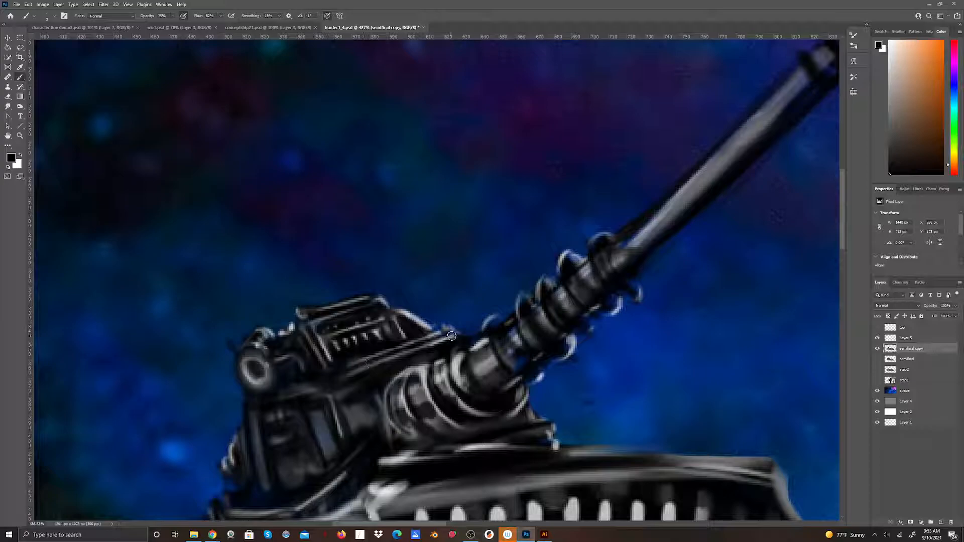
# Paint white rim highlights on the barrel's rings, the turret's lower base and the hull's upper edge in front of the turret.
pyautogui.click(20, 155)
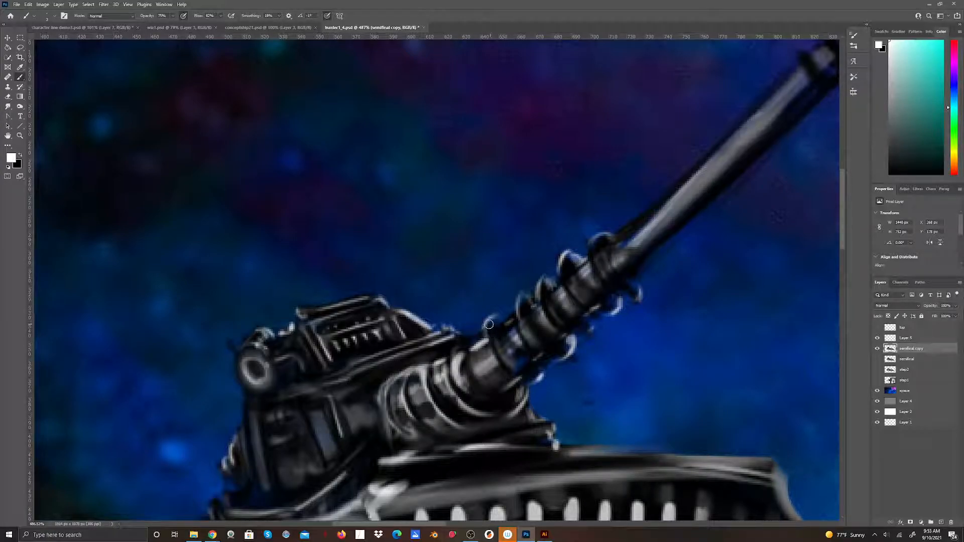
pyautogui.moveTo(485, 324); pyautogui.dragTo(507, 320)
pyautogui.moveTo(571, 254)
pyautogui.mouseDown()
pyautogui.moveTo(603, 254)
pyautogui.moveTo(616, 233)
pyautogui.moveTo(593, 237)
pyautogui.moveTo(602, 237)
pyautogui.moveTo(591, 261)
pyautogui.moveTo(592, 240)
pyautogui.moveTo(594, 269)
pyautogui.moveTo(574, 276)
pyautogui.mouseUp()
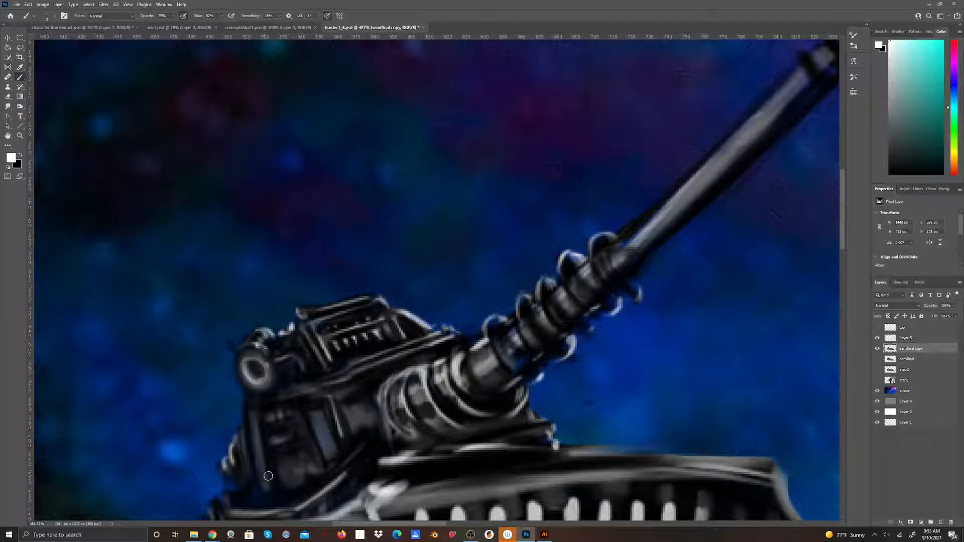
pyautogui.moveTo(290, 498); pyautogui.dragTo(362, 451)
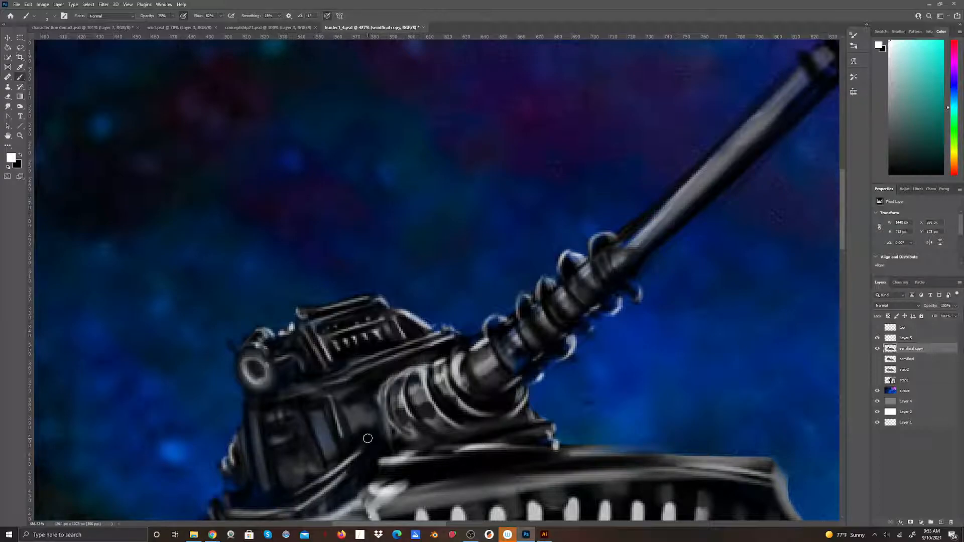
pyautogui.moveTo(555, 454)
pyautogui.mouseDown()
pyautogui.moveTo(483, 461)
pyautogui.moveTo(625, 452)
pyautogui.moveTo(648, 461)
pyautogui.moveTo(599, 458)
pyautogui.moveTo(730, 462)
pyautogui.mouseUp()
pyautogui.moveTo(605, 459)
pyautogui.mouseDown()
pyautogui.moveTo(734, 457)
pyautogui.moveTo(766, 469)
pyautogui.moveTo(738, 457)
pyautogui.mouseUp()
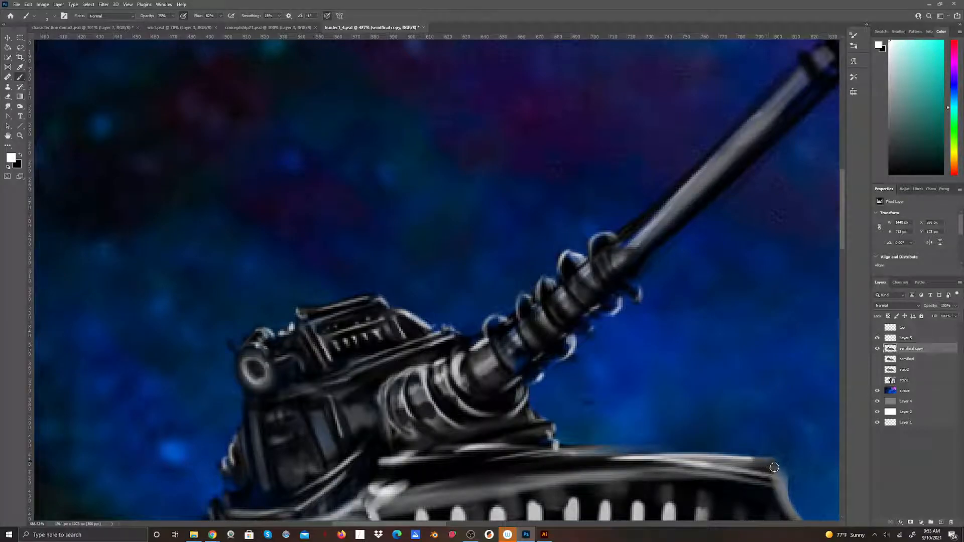
# Erase the rough paint outside the hull's upper edge and around the underside of the cannon barrel.
pyautogui.click(8, 97)
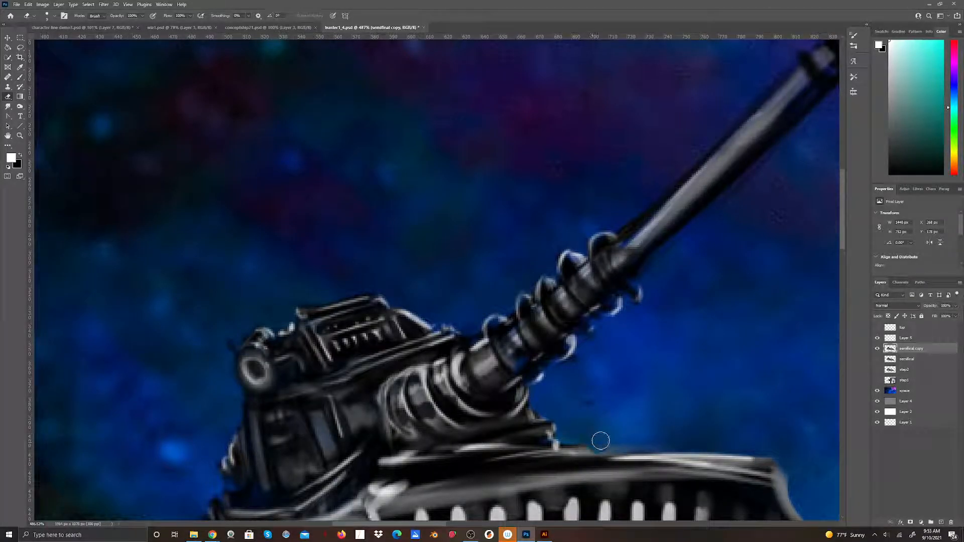
pyautogui.moveTo(607, 446)
pyautogui.mouseDown()
pyautogui.moveTo(779, 456)
pyautogui.moveTo(796, 501)
pyautogui.mouseUp()
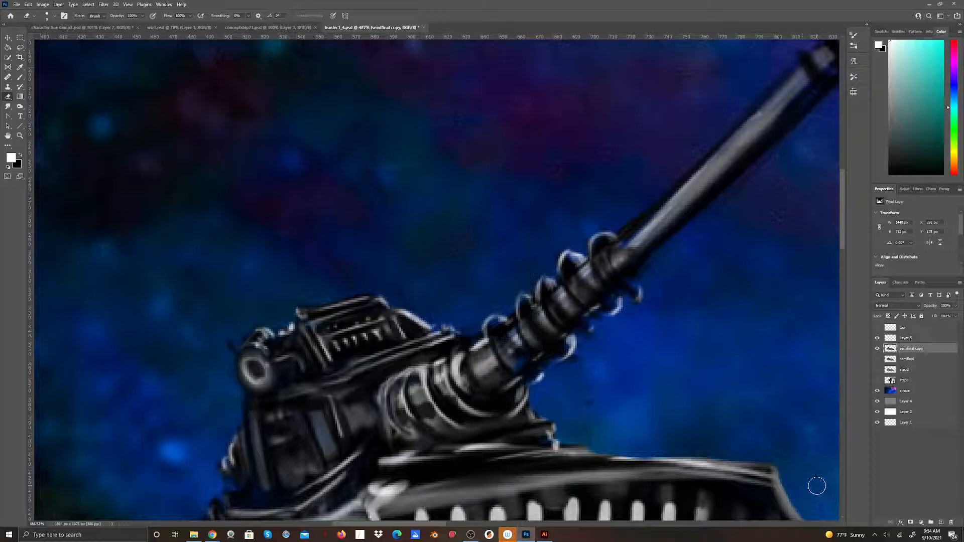
pyautogui.moveTo(592, 353)
pyautogui.mouseDown()
pyautogui.moveTo(574, 363)
pyautogui.moveTo(646, 304)
pyautogui.moveTo(642, 310)
pyautogui.moveTo(673, 263)
pyautogui.moveTo(661, 278)
pyautogui.mouseUp()
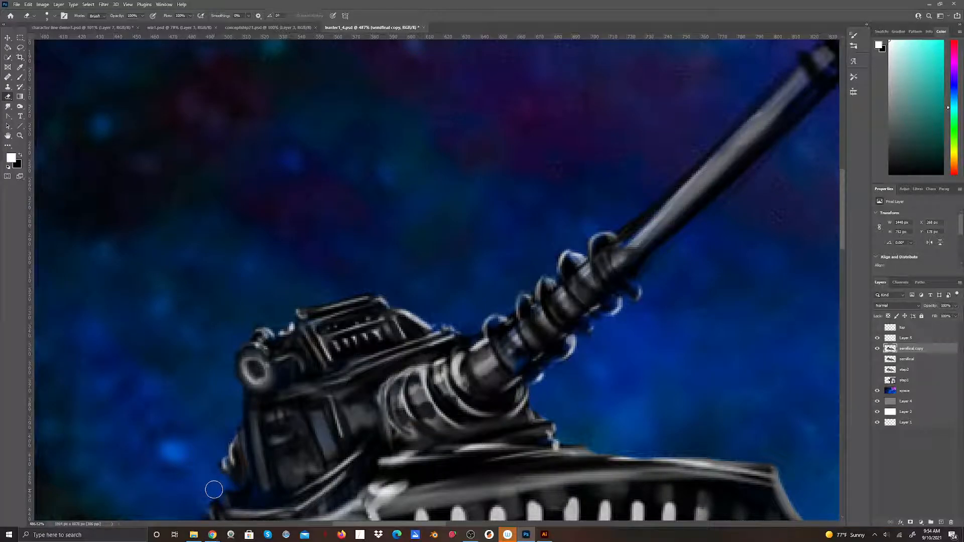
# Brush white highlights onto the turret's base plate, the barrel collar and the body section behind the collar.
pyautogui.click(20, 77)
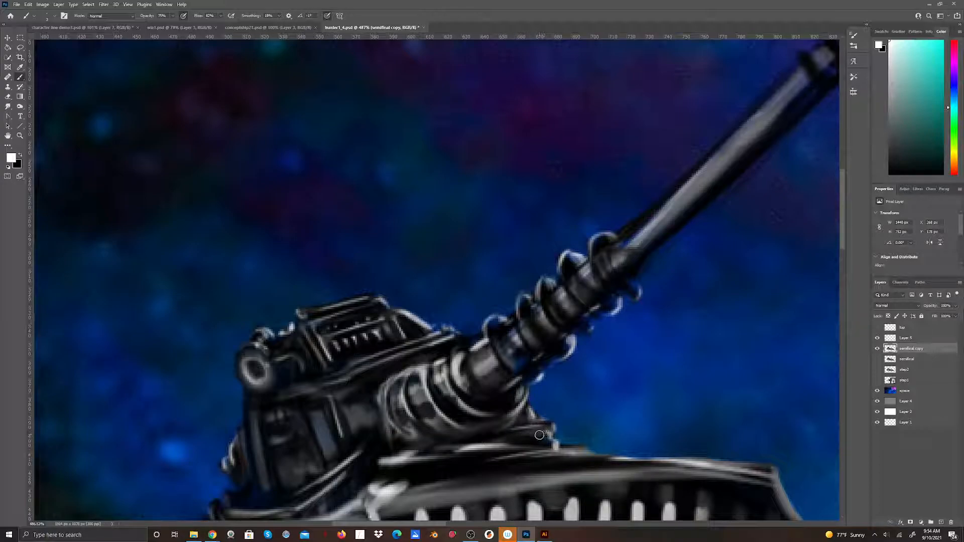
pyautogui.moveTo(568, 448); pyautogui.dragTo(577, 452)
pyautogui.moveTo(395, 453)
pyautogui.mouseDown()
pyautogui.moveTo(356, 465)
pyautogui.moveTo(406, 457)
pyautogui.moveTo(357, 458)
pyautogui.moveTo(375, 454)
pyautogui.moveTo(441, 454)
pyautogui.mouseUp()
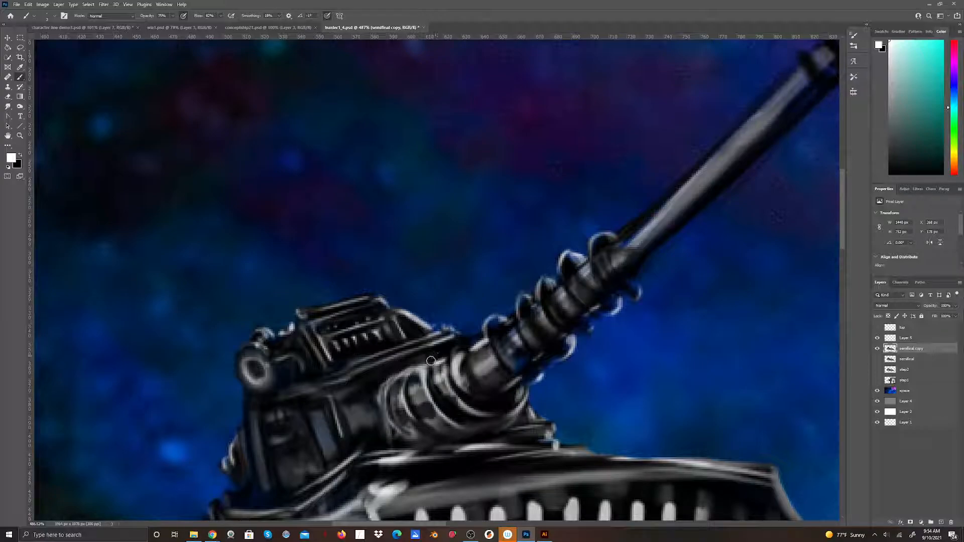
pyautogui.moveTo(436, 361)
pyautogui.mouseDown()
pyautogui.moveTo(422, 380)
pyautogui.moveTo(418, 362)
pyautogui.moveTo(408, 391)
pyautogui.mouseUp()
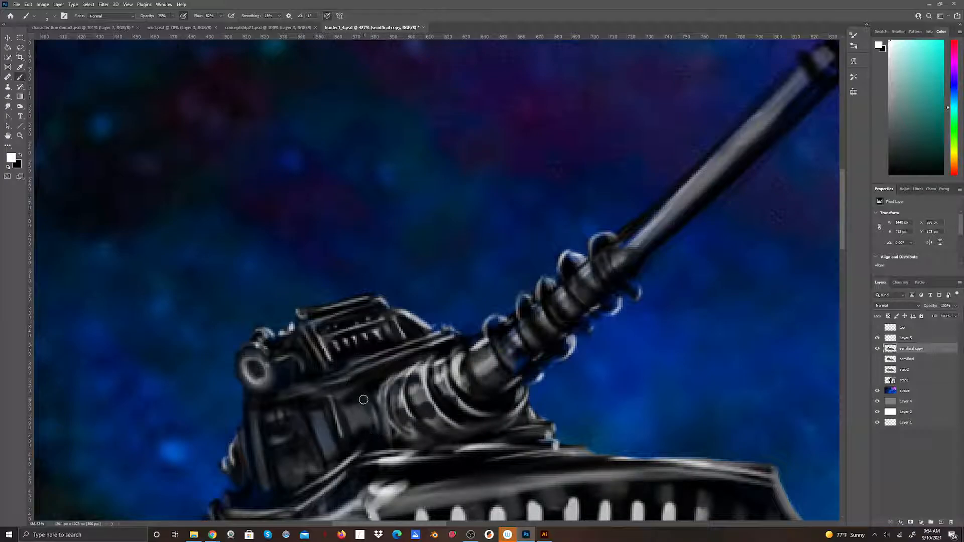
pyautogui.moveTo(368, 441); pyautogui.dragTo(366, 434)
pyautogui.click(359, 396)
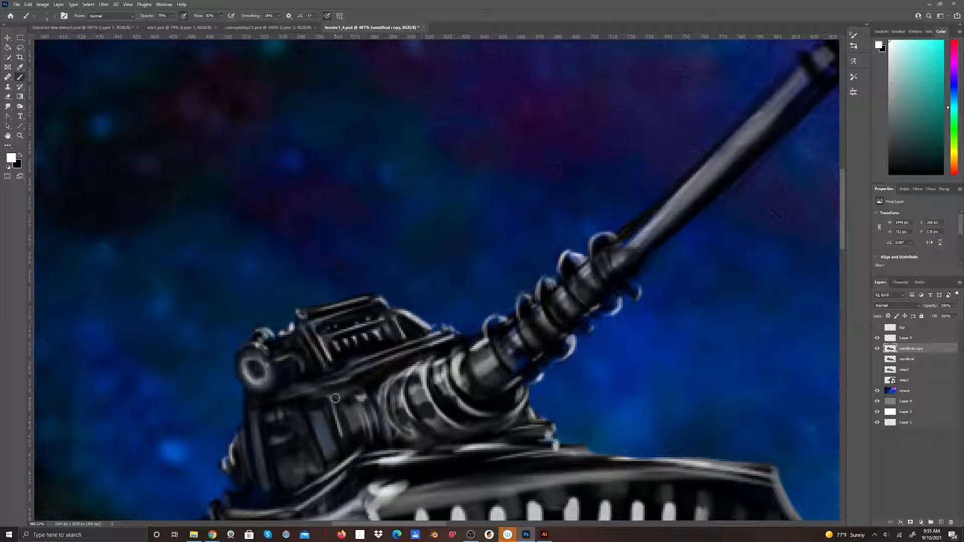
# Paint curved black grooves into the turret body section between the side panel and the barrel collar.
pyautogui.click(20, 155)
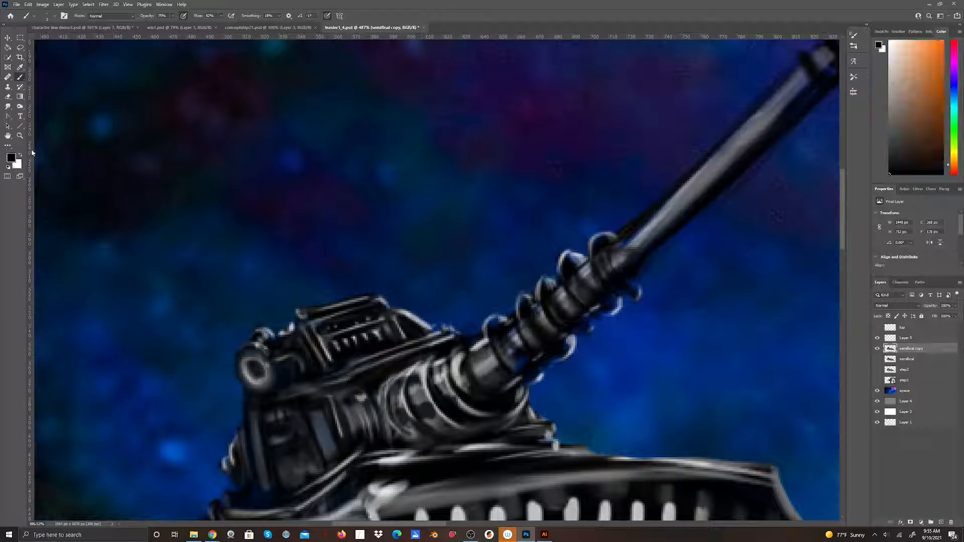
pyautogui.moveTo(361, 408); pyautogui.dragTo(367, 442)
pyautogui.moveTo(379, 408); pyautogui.dragTo(384, 427)
pyautogui.moveTo(358, 395)
pyautogui.mouseDown()
pyautogui.moveTo(347, 421)
pyautogui.moveTo(334, 402)
pyautogui.moveTo(352, 441)
pyautogui.mouseUp()
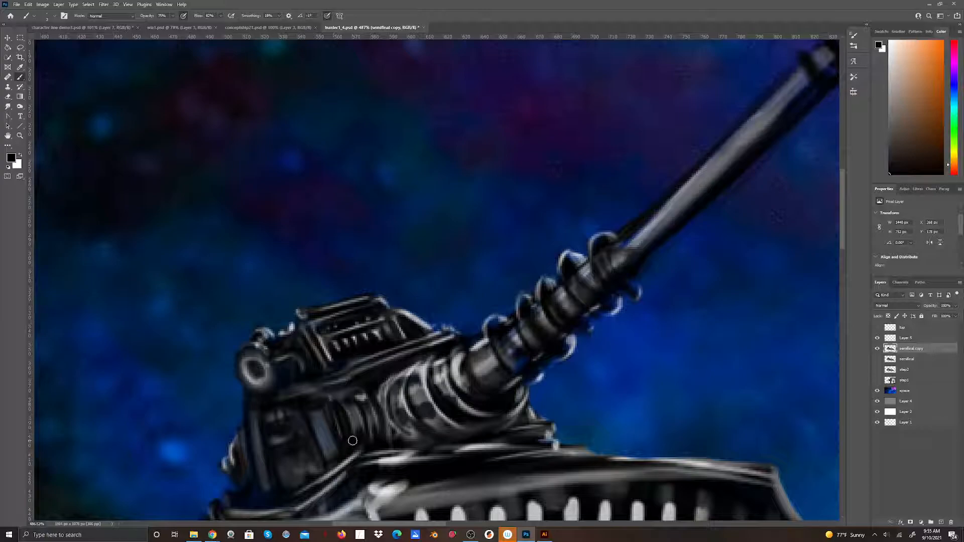
# Highlight the ribs between those grooves with short curved white strokes.
pyautogui.click(21, 157)
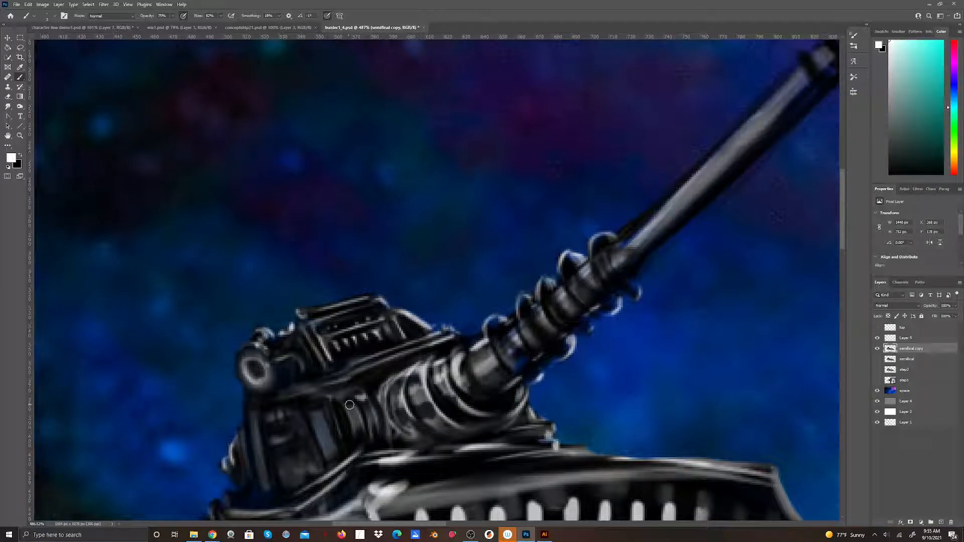
pyautogui.moveTo(345, 405)
pyautogui.mouseDown()
pyautogui.moveTo(367, 399)
pyautogui.moveTo(369, 410)
pyautogui.moveTo(371, 398)
pyautogui.mouseUp()
pyautogui.moveTo(358, 412); pyautogui.dragTo(361, 438)
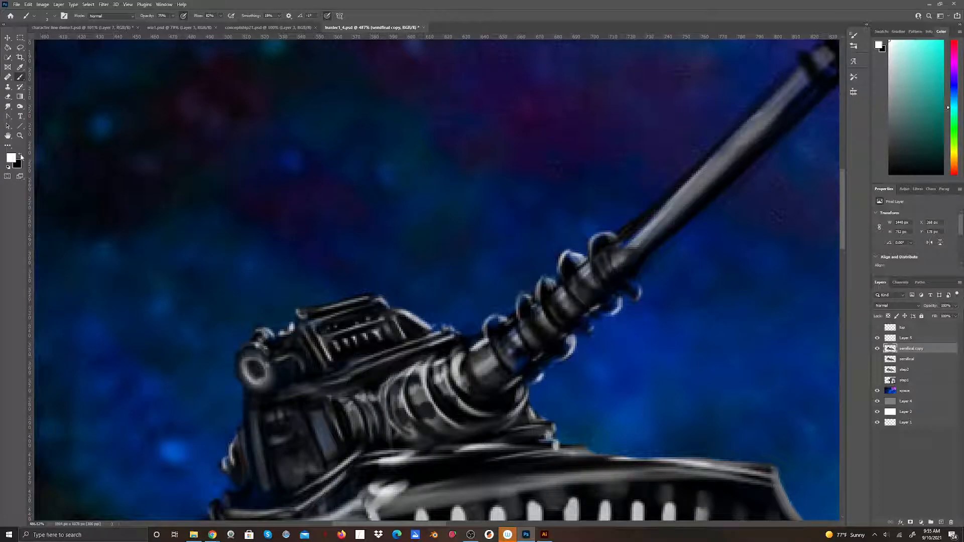
pyautogui.press('x')
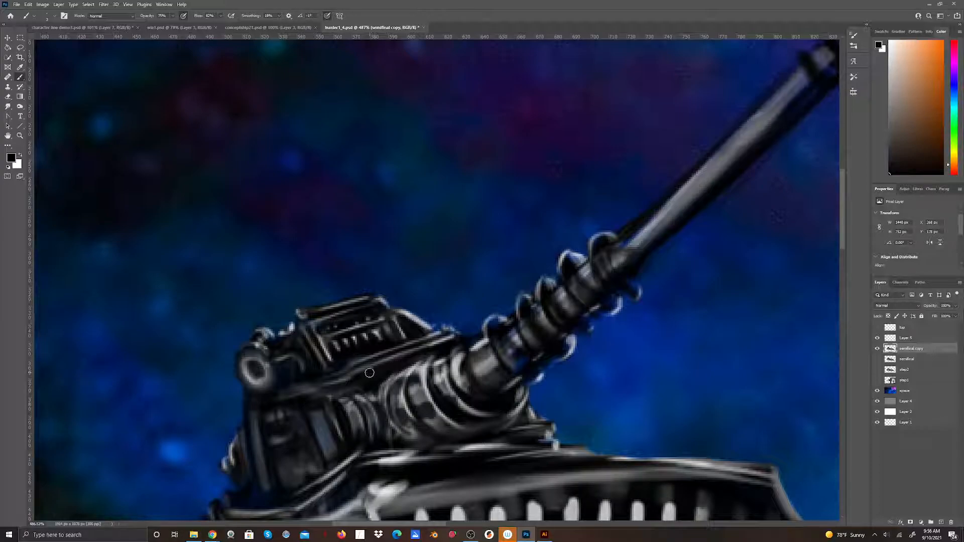
# Highlight the cannon's muzzle and run straight white lines along both edges of the barrel, redoing the stray first stroke.
pyautogui.scroll(-5, 515, 326)
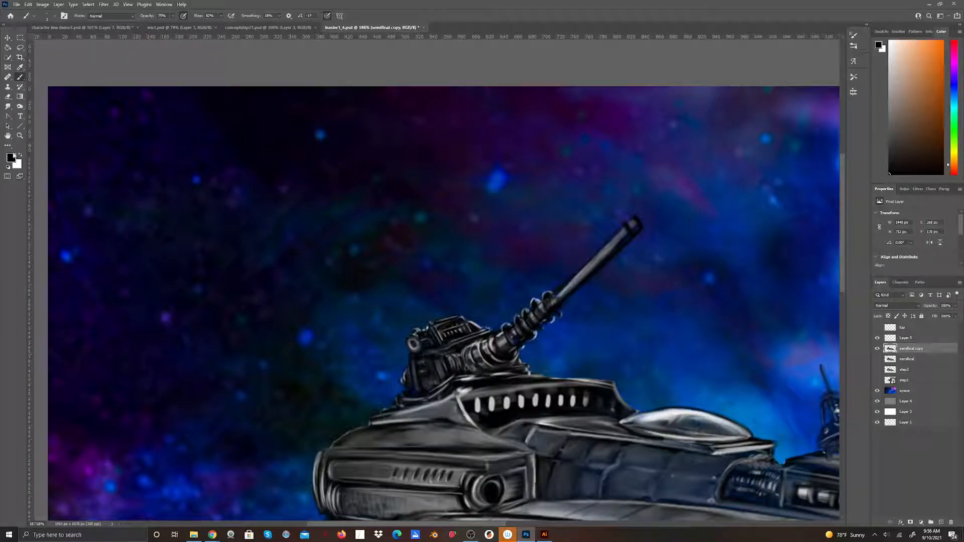
pyautogui.click(20, 136)
pyautogui.moveTo(545, 144); pyautogui.dragTo(551, 205)
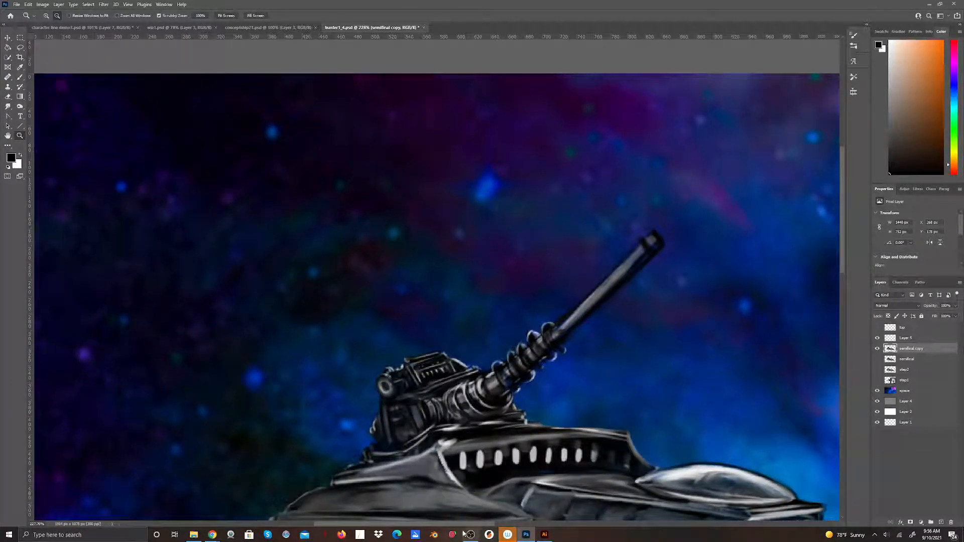
pyautogui.moveTo(459, 526); pyautogui.dragTo(511, 516)
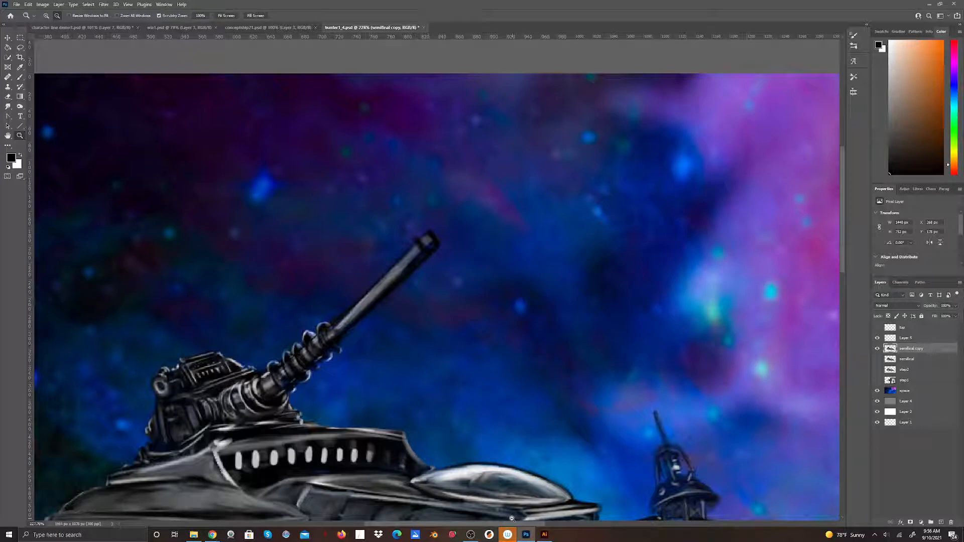
pyautogui.click(20, 77)
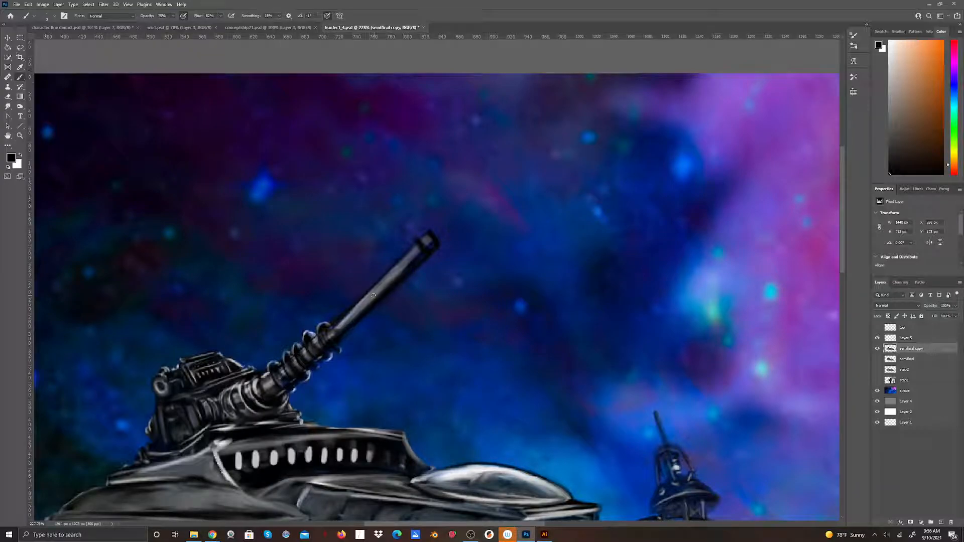
pyautogui.click(20, 156)
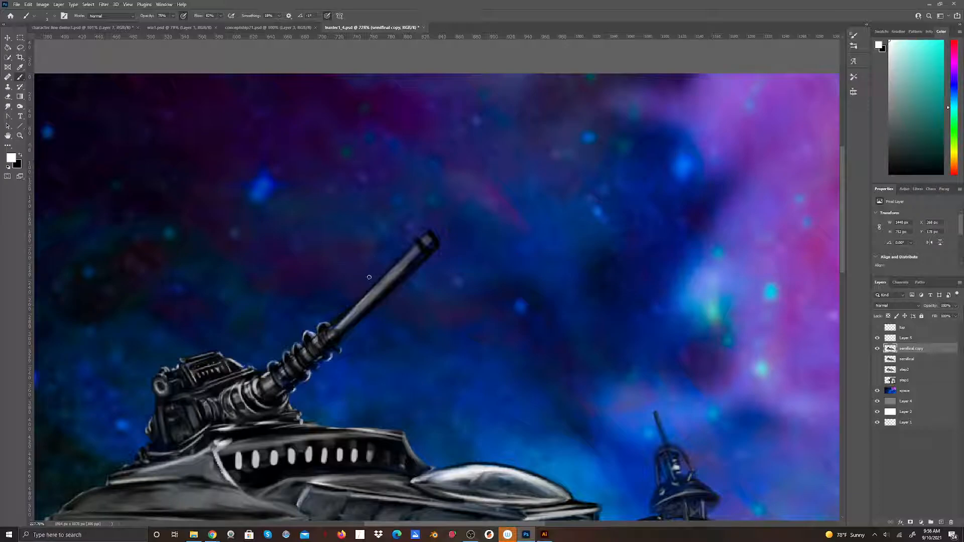
pyautogui.moveTo(380, 294)
pyautogui.mouseDown()
pyautogui.moveTo(430, 251)
pyautogui.moveTo(415, 227)
pyautogui.moveTo(431, 231)
pyautogui.moveTo(392, 281)
pyautogui.moveTo(428, 248)
pyautogui.mouseUp()
pyautogui.hotkey('ctrl', 'z')
pyautogui.moveTo(427, 234); pyautogui.dragTo(430, 240)
pyautogui.press('shift')
pyautogui.keyDown('shift'); pyautogui.click(329, 324); pyautogui.keyUp('shift')
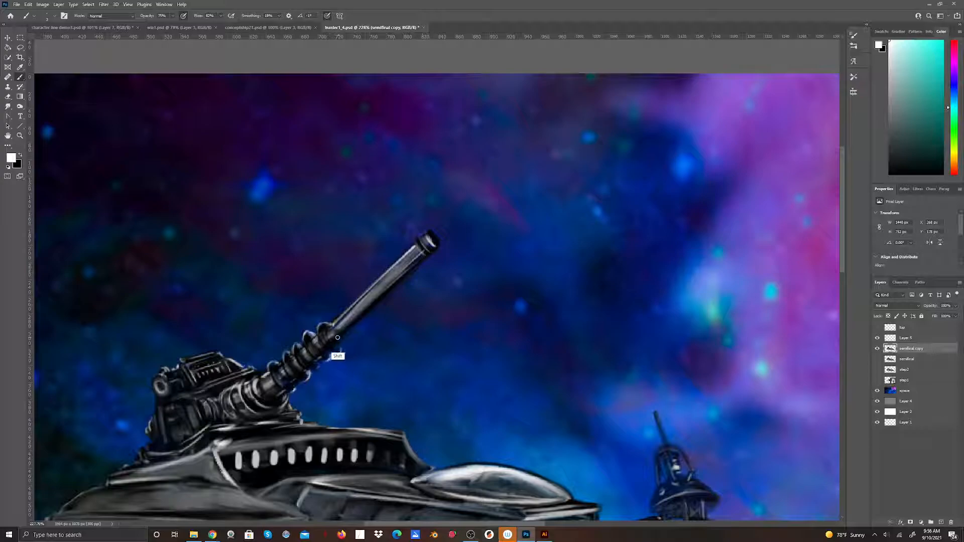
pyautogui.keyDown('shift'); pyautogui.click(421, 259); pyautogui.keyUp('shift')
# Darken the cannon's muzzle with fine black strokes.
pyautogui.press('x')
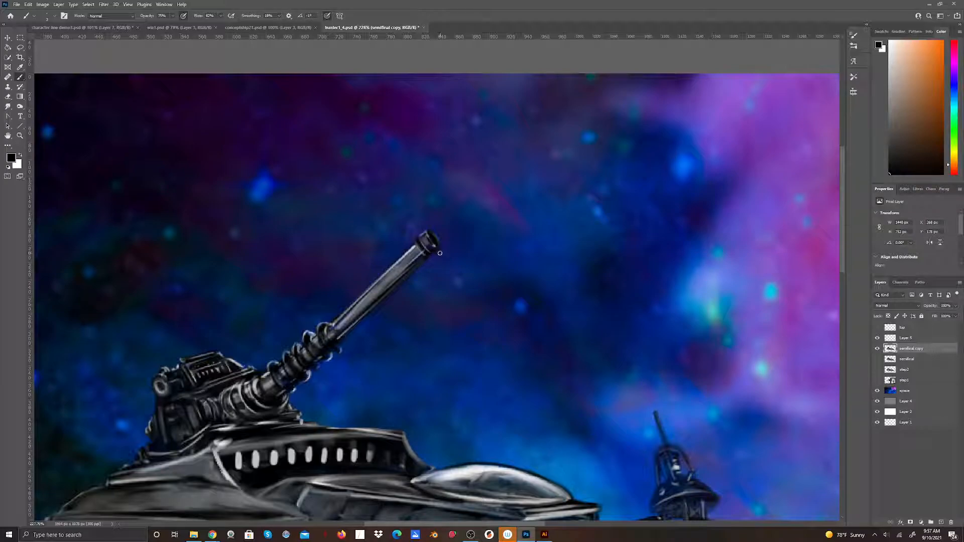
pyautogui.scroll(-5, 449, 251)
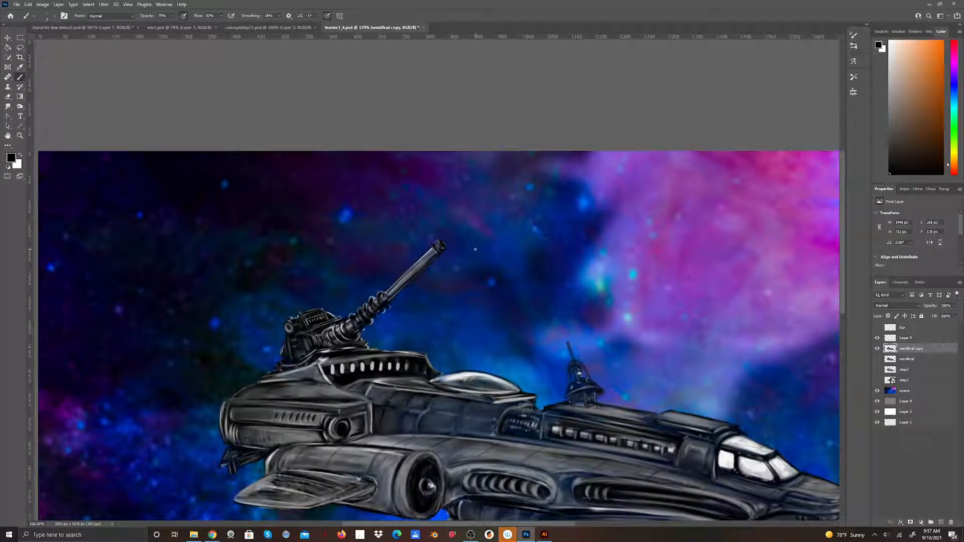
pyautogui.scroll(-3, 475, 249)
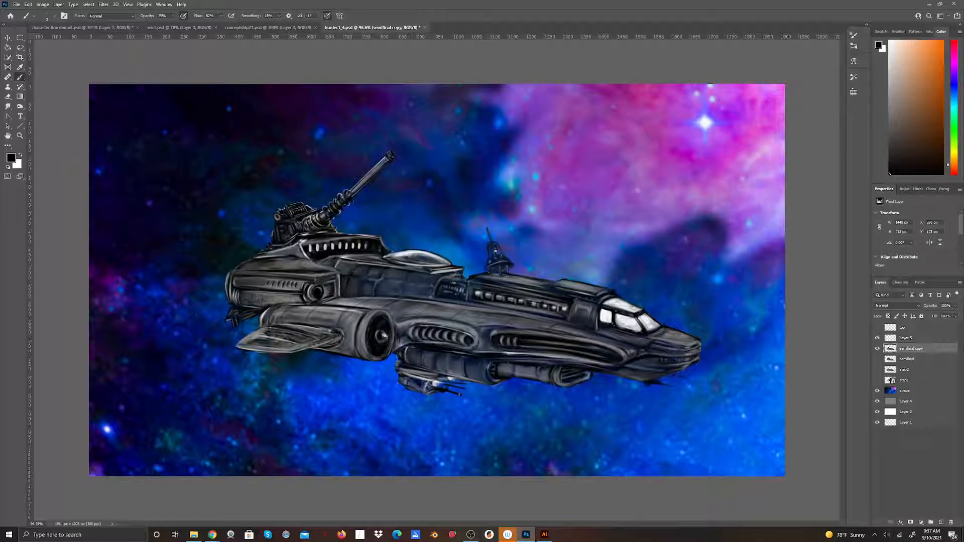
pyautogui.click(470, 534)
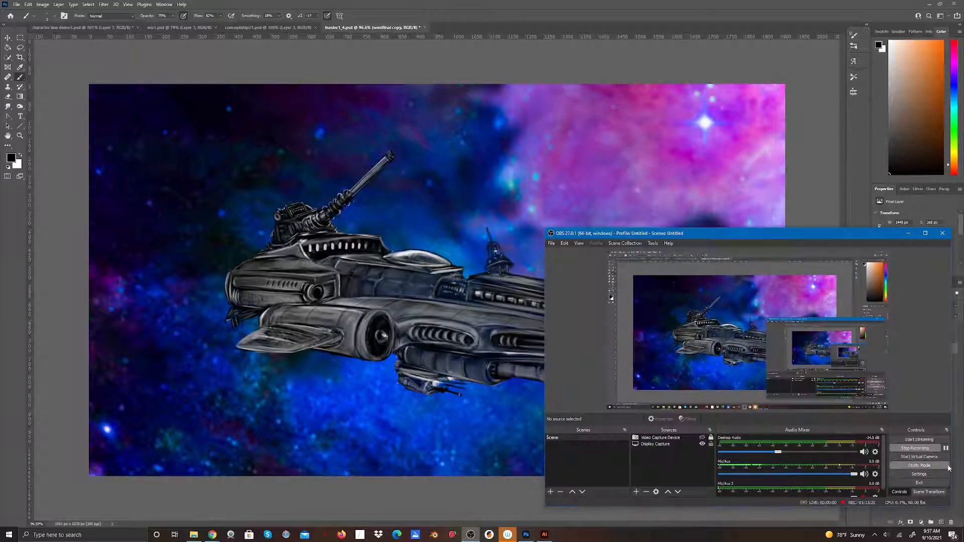